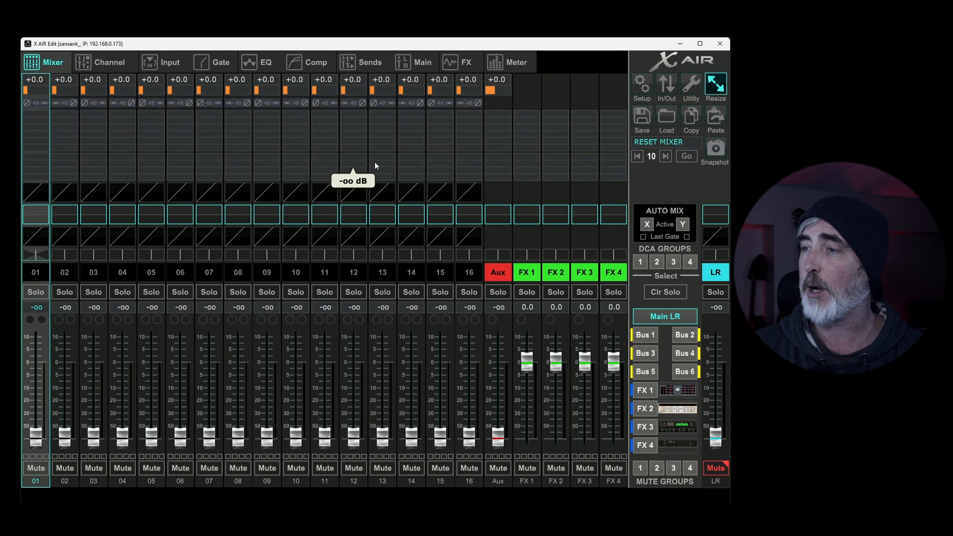
Step: Set channel 01's preamp gain to +10 dB after trying it at +27 dB
click(46, 79)
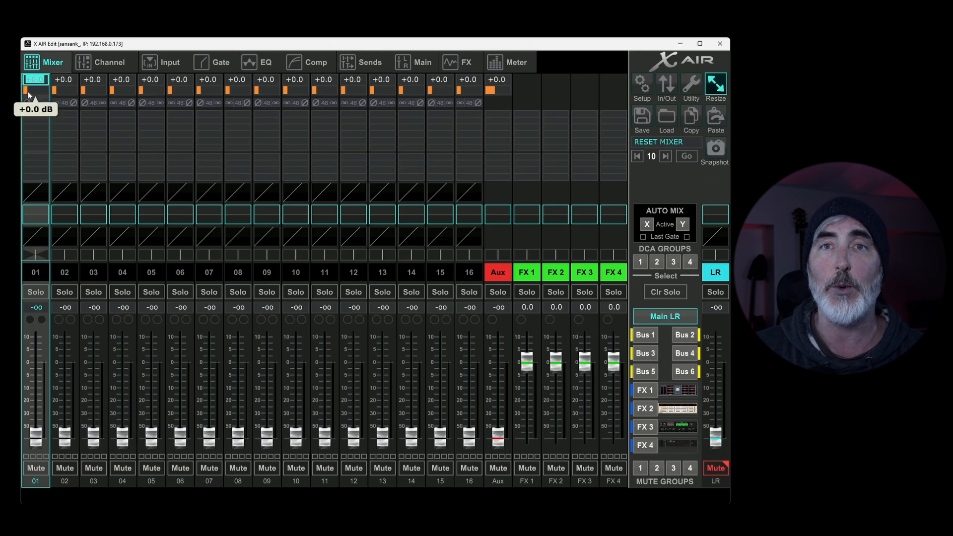
mouse_move(28, 92)
mouse_down()
mouse_move(89, 92)
mouse_move(33, 94)
mouse_move(45, 96)
mouse_up()
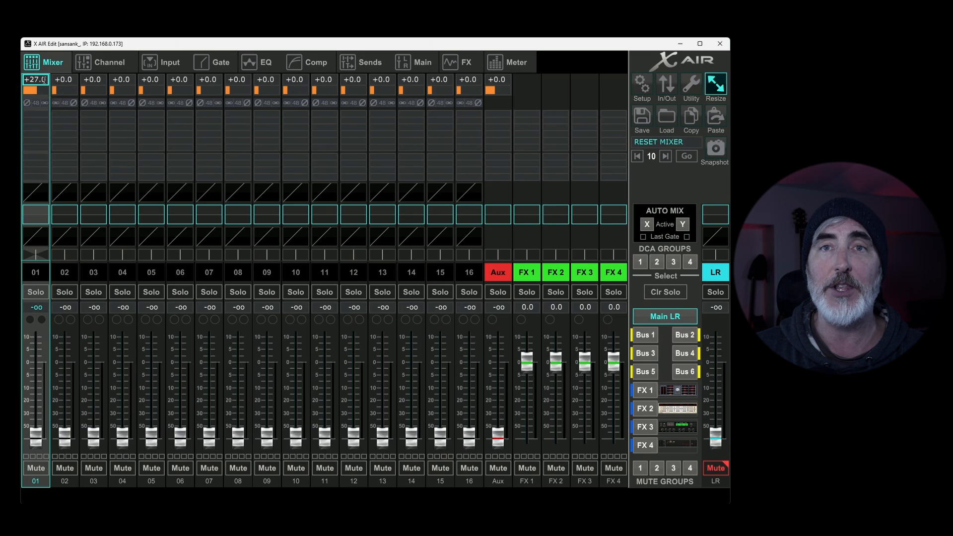
double_click(40, 79)
click(40, 79)
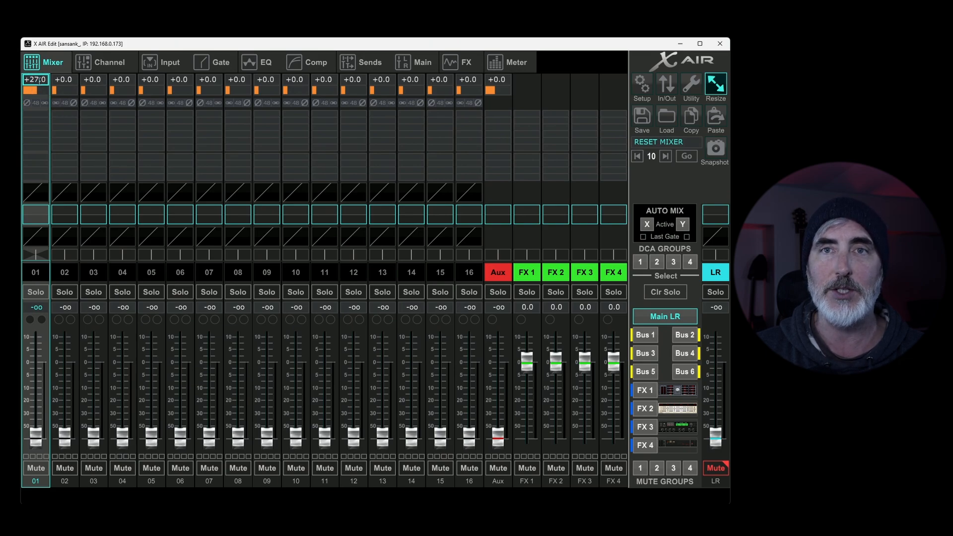
triple_click(38, 79)
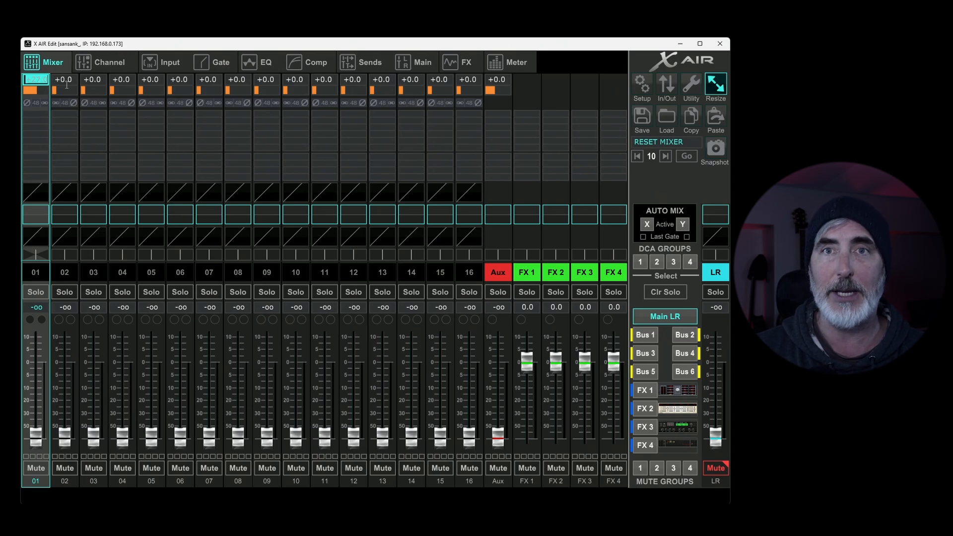
text(10)
key(Return)
Step: Turn on phantom power, polarity inversion and stereo link for channel 01, and return to the mixer overview
mouse_move(30, 90)
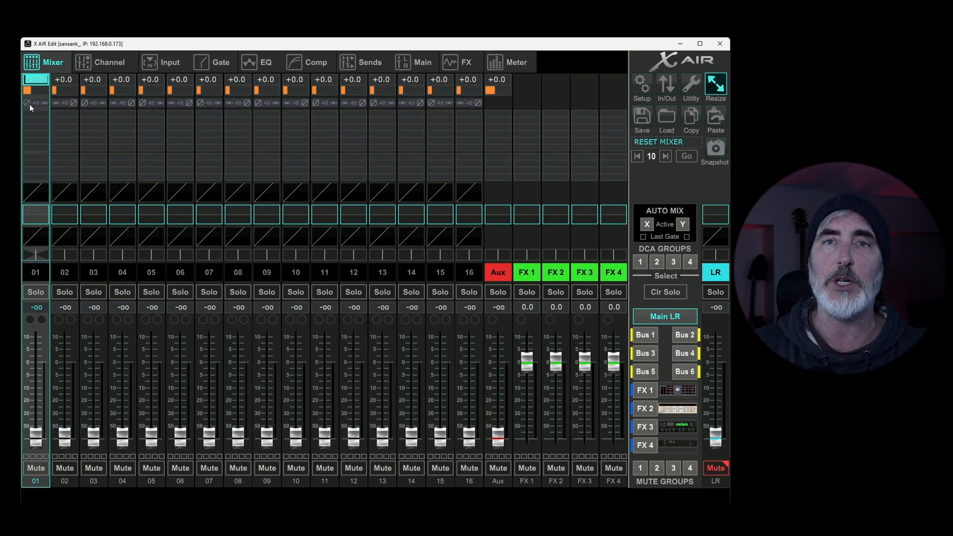
click(27, 103)
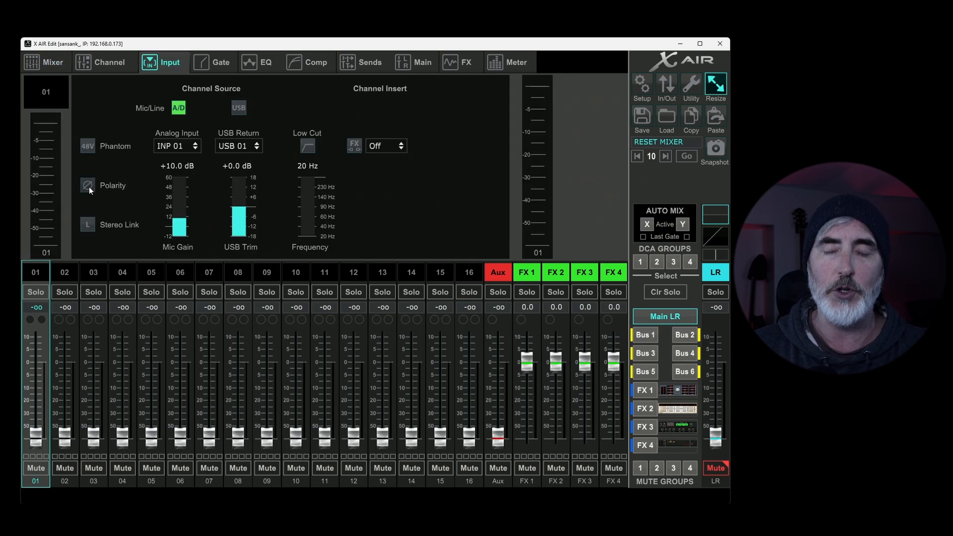
click(88, 146)
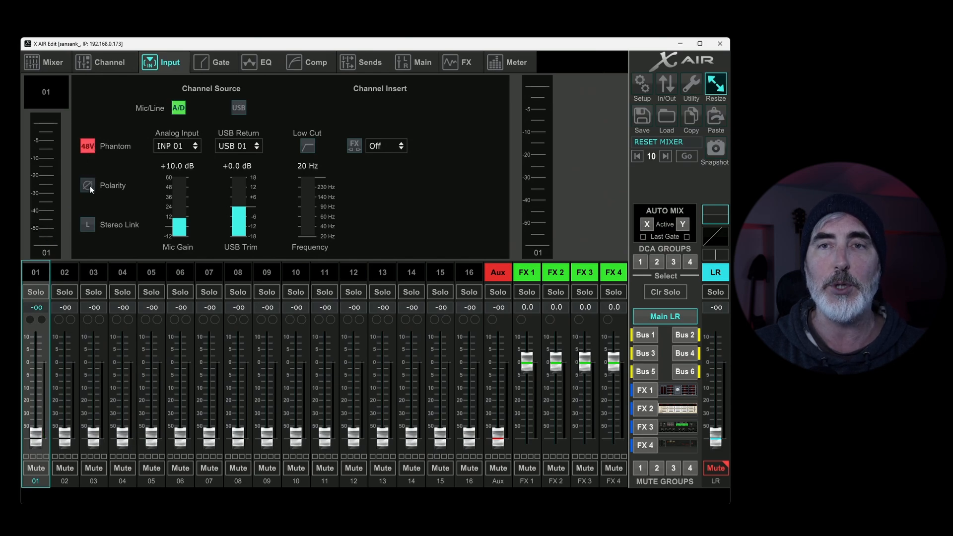
click(88, 224)
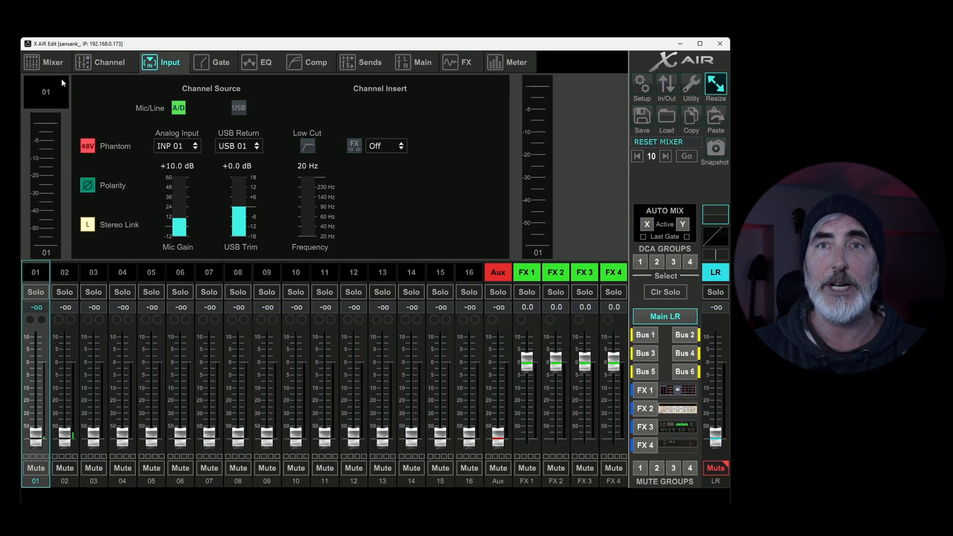
click(48, 62)
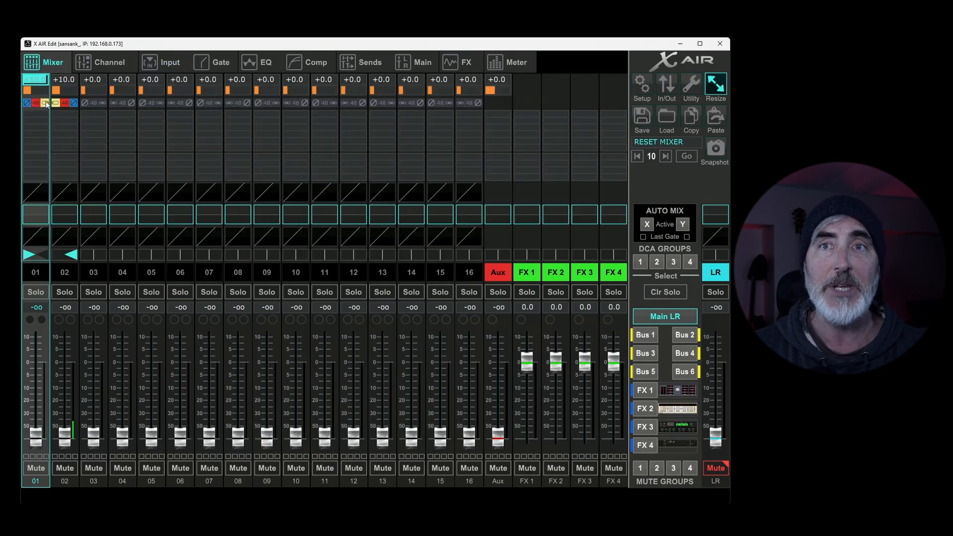
Step: Show channel 01's input settings and raise the linked faders of channels 01 and 02 to about -8.5 dB
click(156, 60)
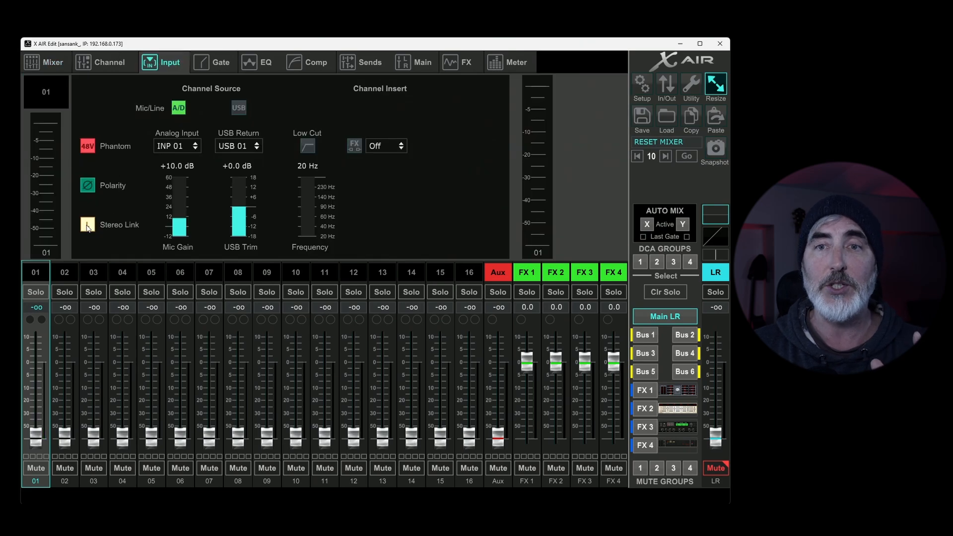
drag(39, 441, 39, 376)
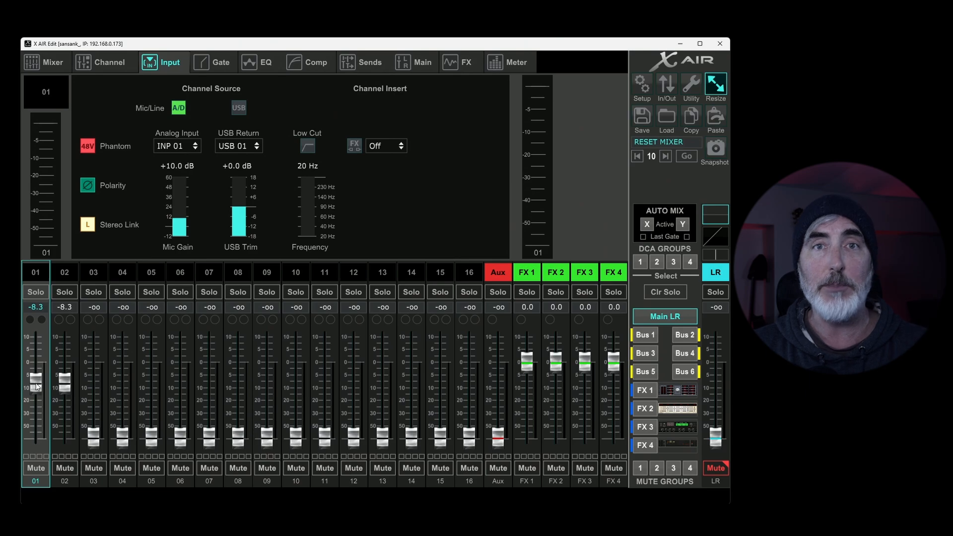
drag(36, 383, 70, 383)
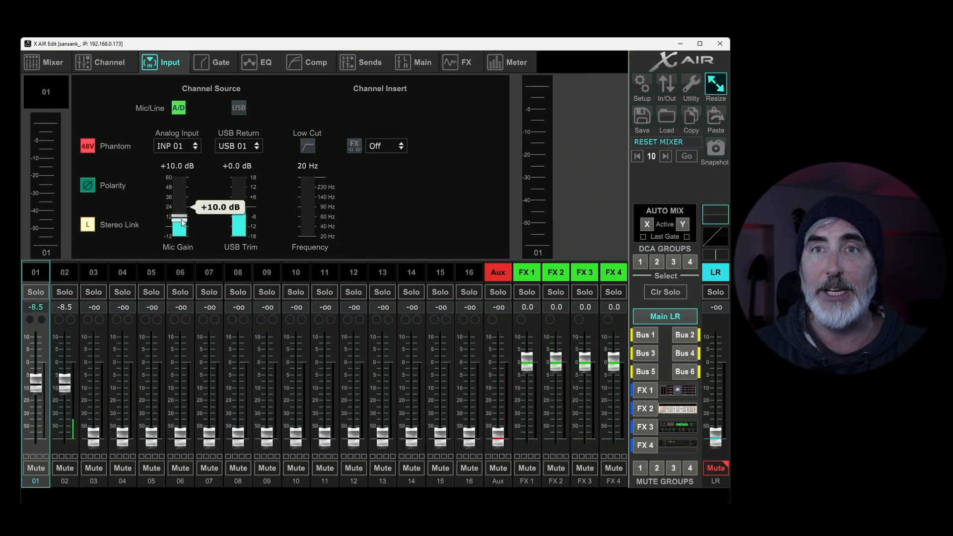
Step: Raise the mic gain of linked channels 01 and 02 to +12.5 dB
scroll(186, 219, up, 2)
click(50, 60)
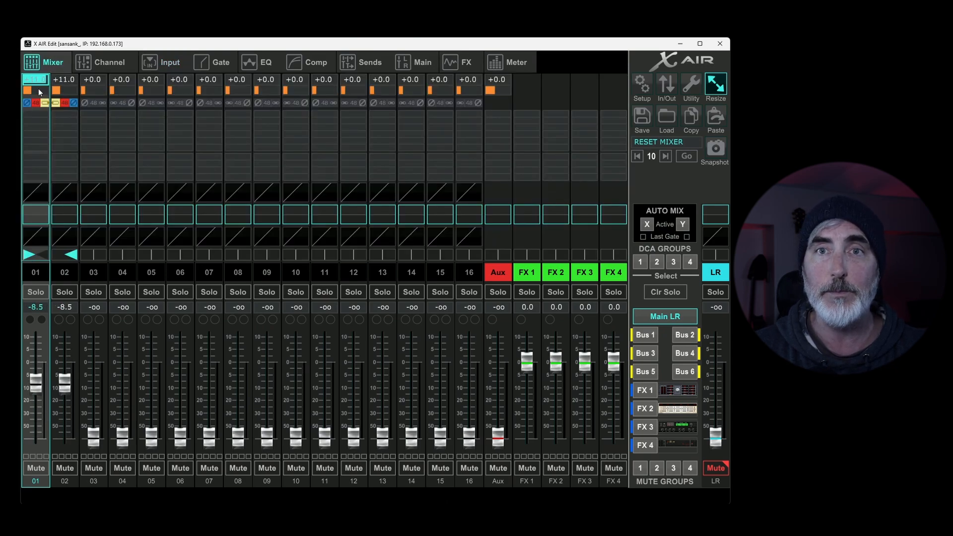
scroll(51, 94, up, 2)
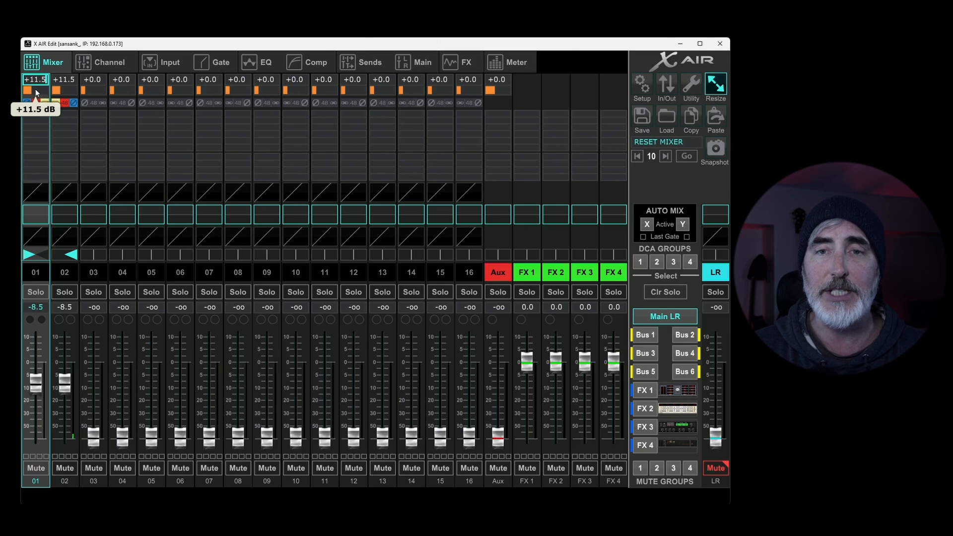
scroll(34, 88, up, 2)
mouse_move(34, 255)
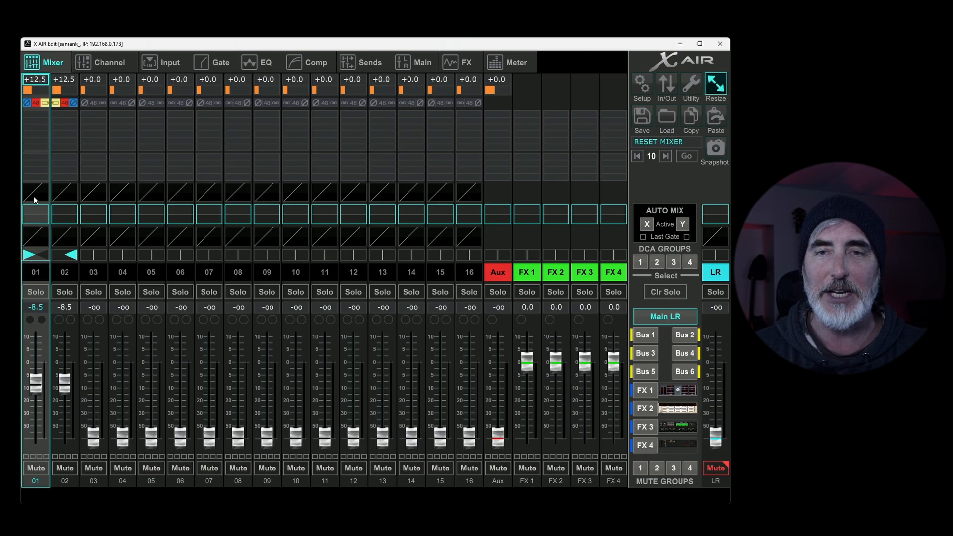
Step: Turn off the stereo link on channel 01 and return to the mixer overview
click(159, 64)
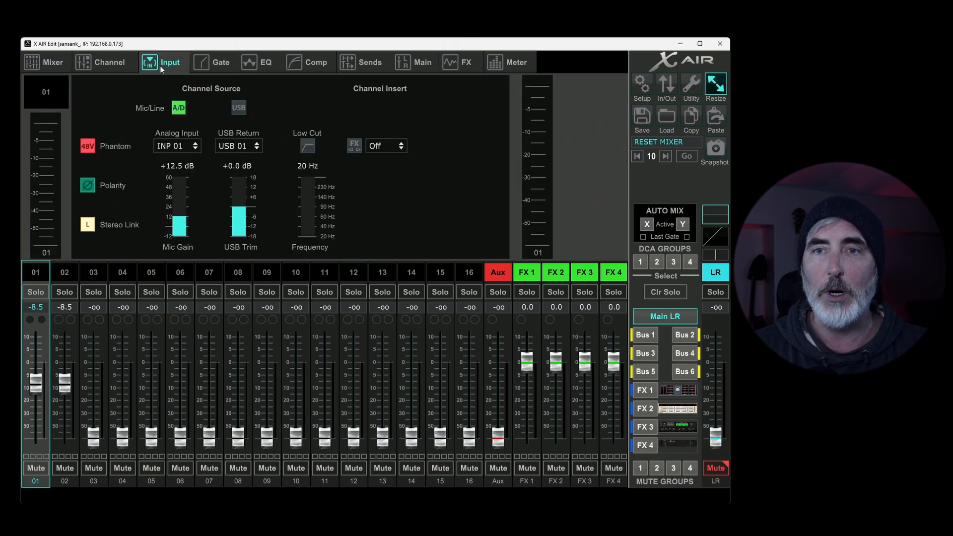
click(88, 226)
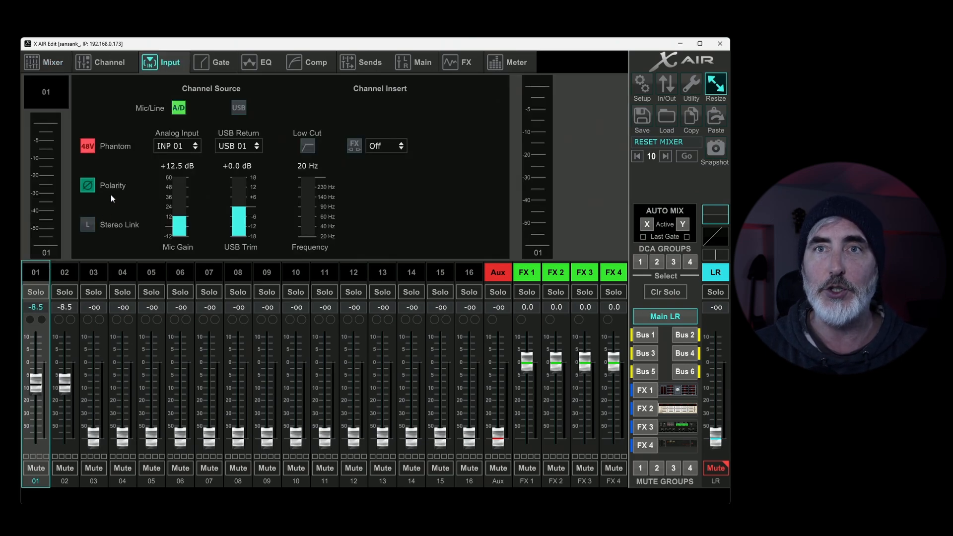
click(46, 62)
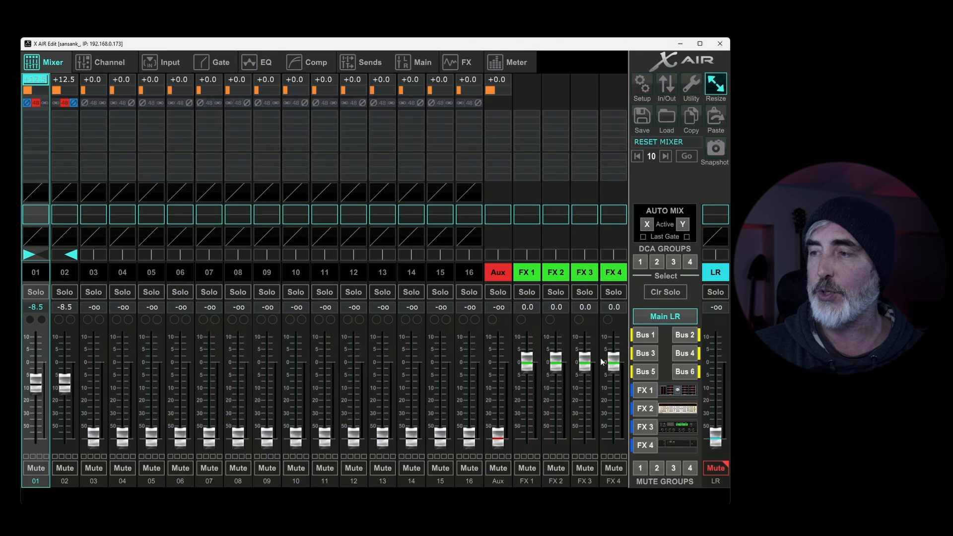
Step: Raise channel 01's send to Bus 1 to about -3 dB and return to the Main LR mix
click(646, 336)
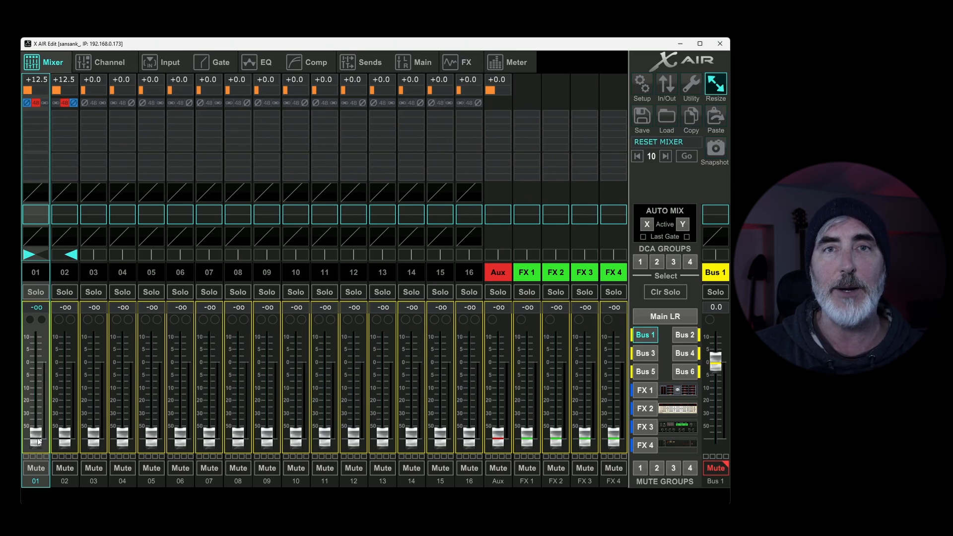
drag(37, 441, 39, 116)
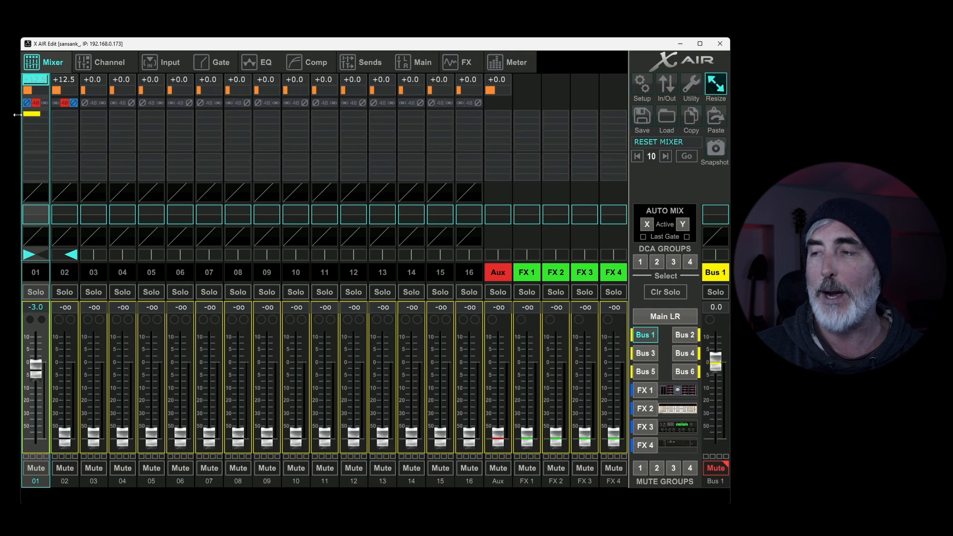
click(668, 316)
Step: Set channel 01's sends to Buses 2 to 6 at varied levels in the mixer overview, with Bus 3 about -17 dB and Bus 6 about +2.8 dB
click(36, 120)
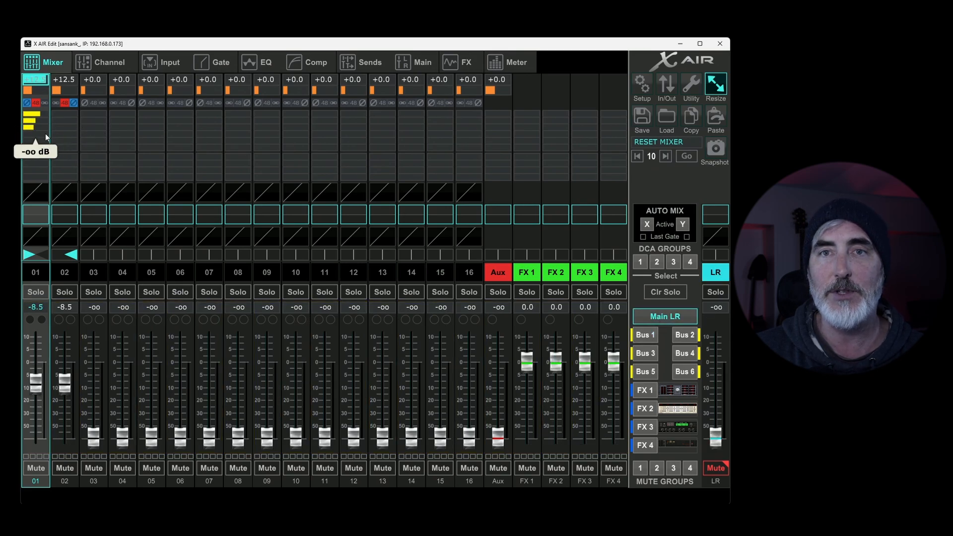
drag(39, 141, 153, 140)
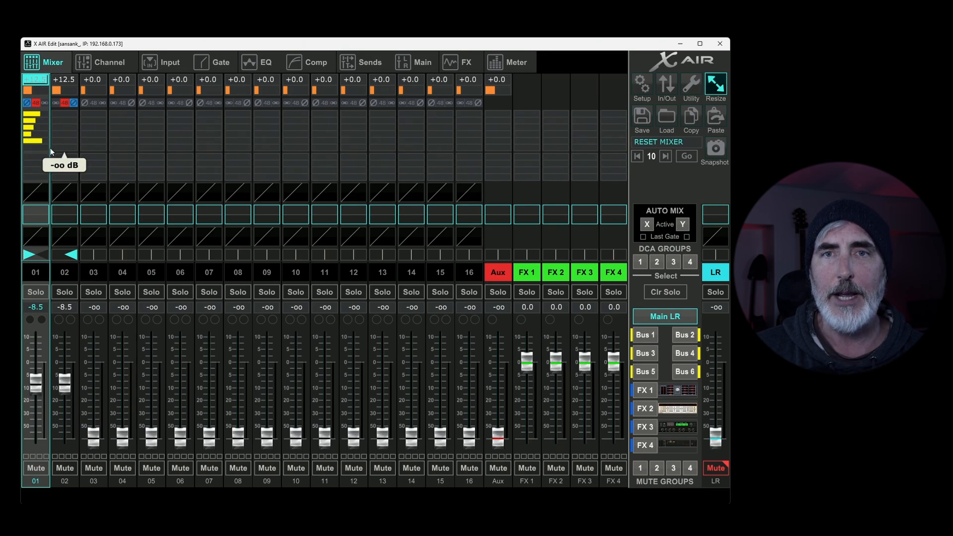
drag(40, 148, 162, 154)
Step: Check channel 01's send level on the individual bus mixes up to Bus 6, and return to the Main LR mix
click(685, 353)
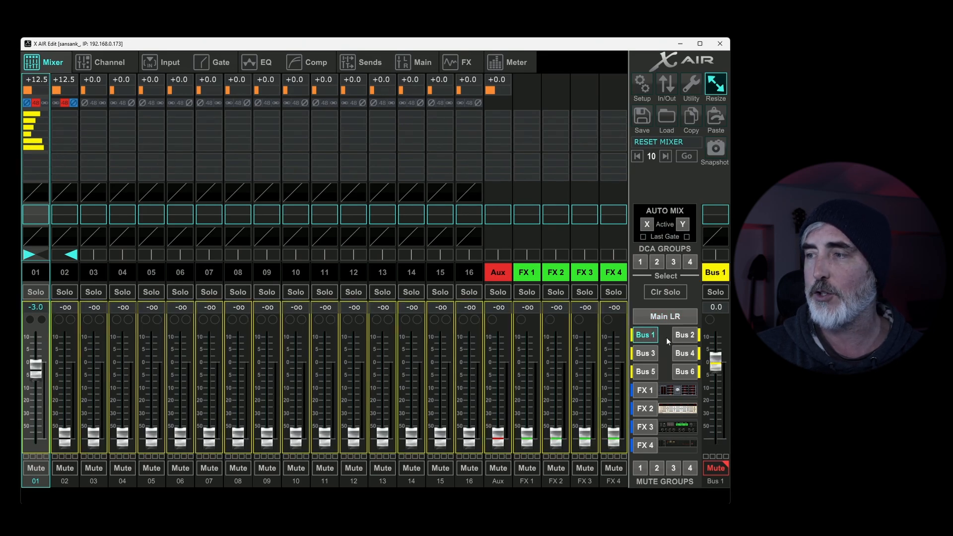
click(646, 355)
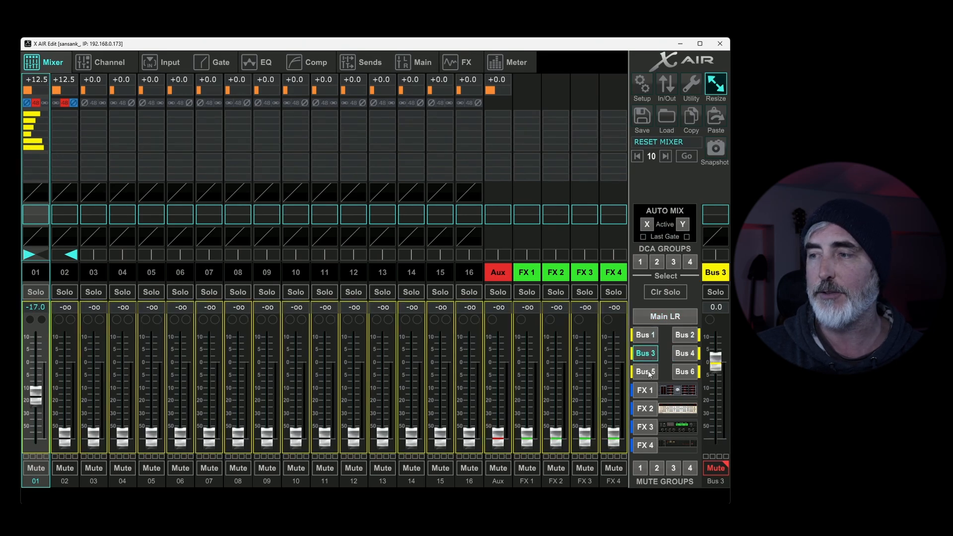
click(645, 371)
click(685, 371)
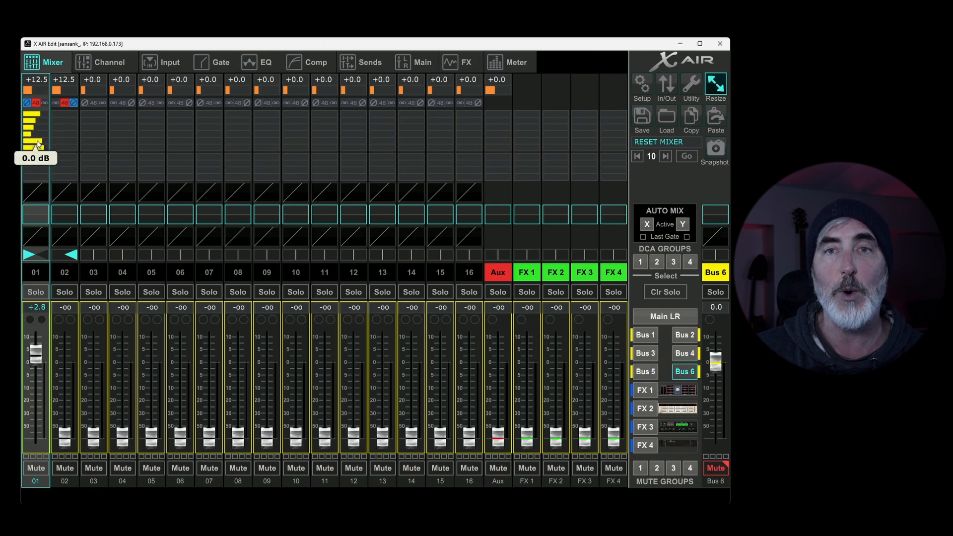
click(665, 316)
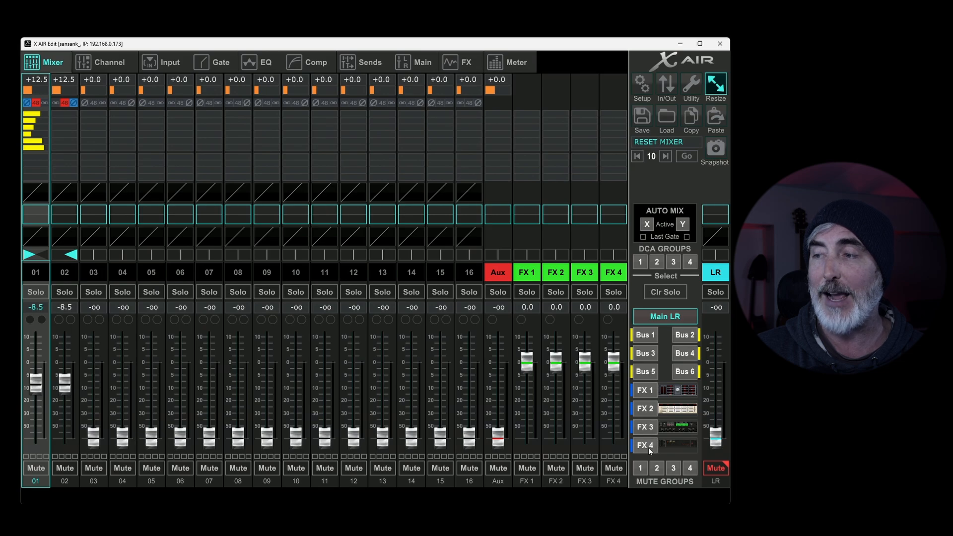
Step: Set channel 01's FX 1 send to about +1.8 dB and raise its FX 2 to FX 4 sends, with FX 2 about -3.5 dB
click(647, 391)
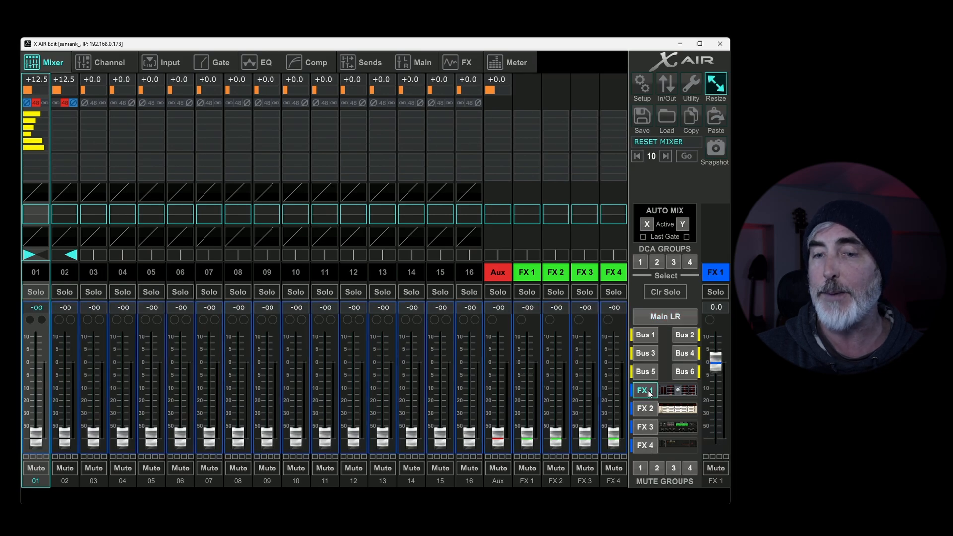
drag(36, 437, 36, 355)
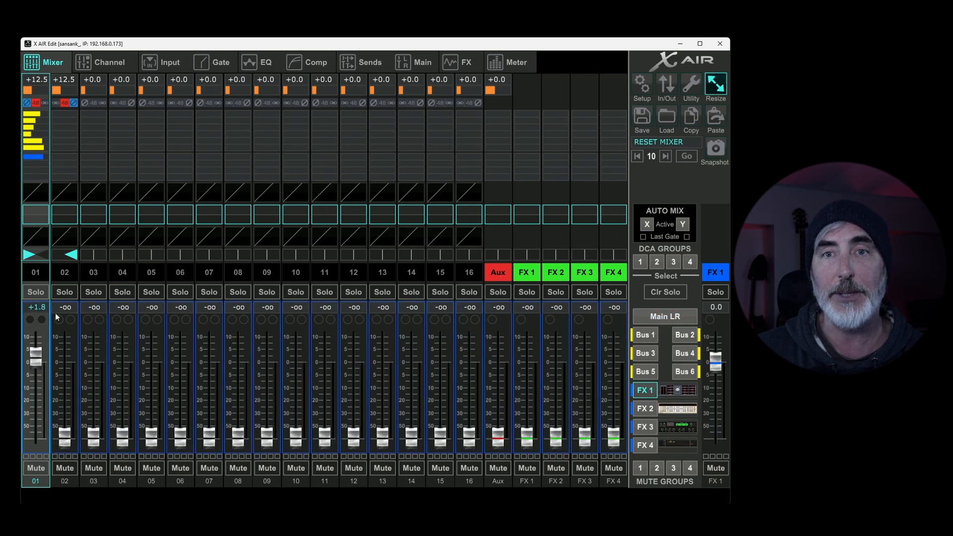
drag(39, 167, 171, 174)
Step: Review channel 01's FX 2 to FX 4 sends, lower the FX 4 send to 0.0 dB, and return to the Main LR mix
click(655, 410)
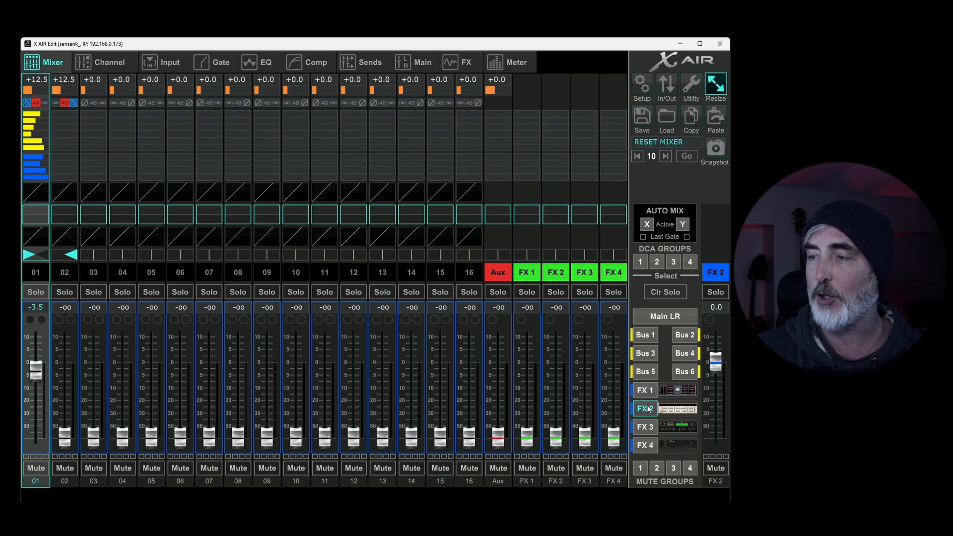
click(647, 429)
click(649, 449)
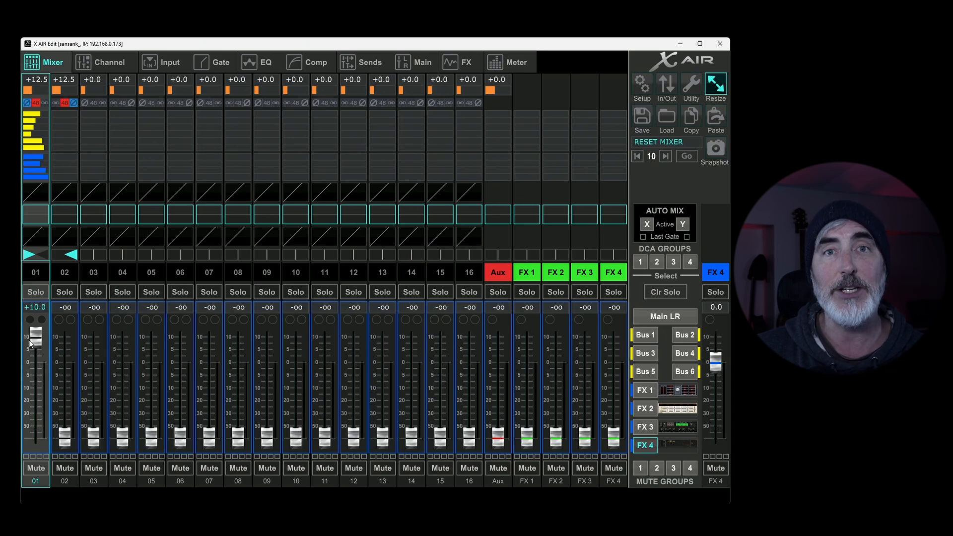
drag(32, 341, 32, 366)
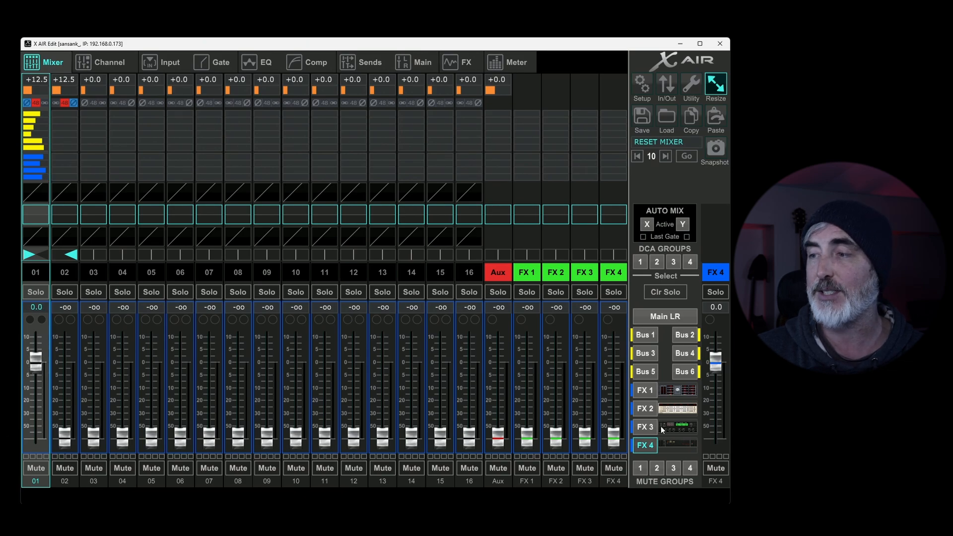
click(673, 316)
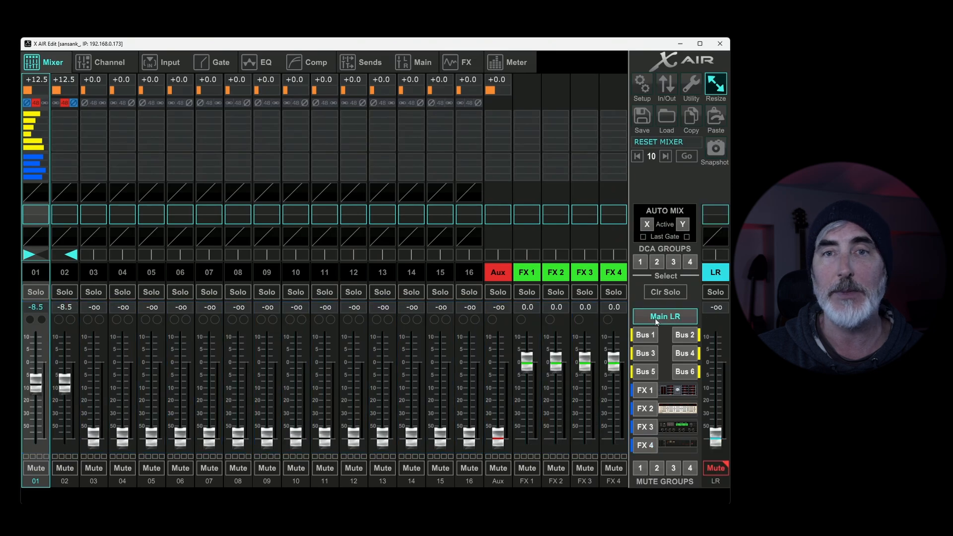
Step: Turn on the noise gate for channel 01, check it in the mixer overview, and reopen the gate settings
click(39, 190)
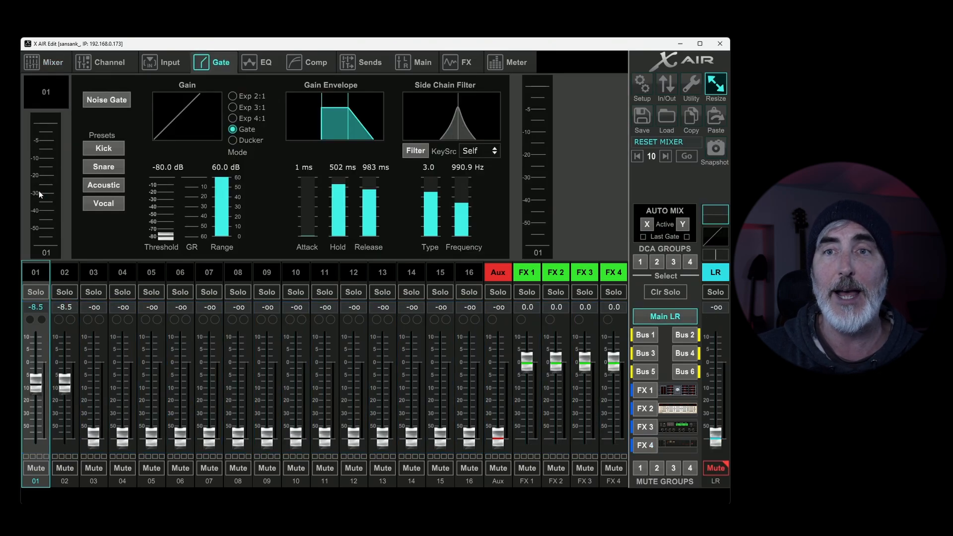
click(109, 101)
click(44, 59)
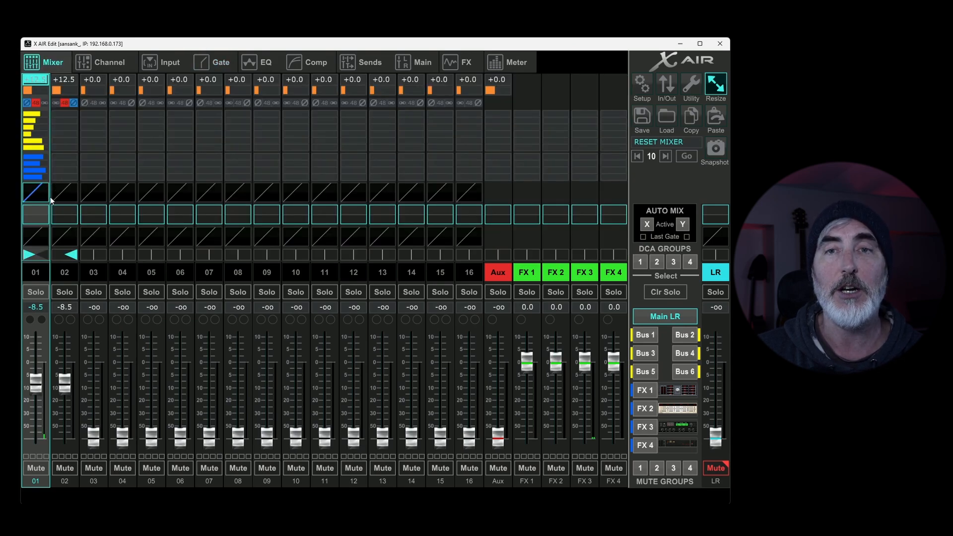
click(221, 64)
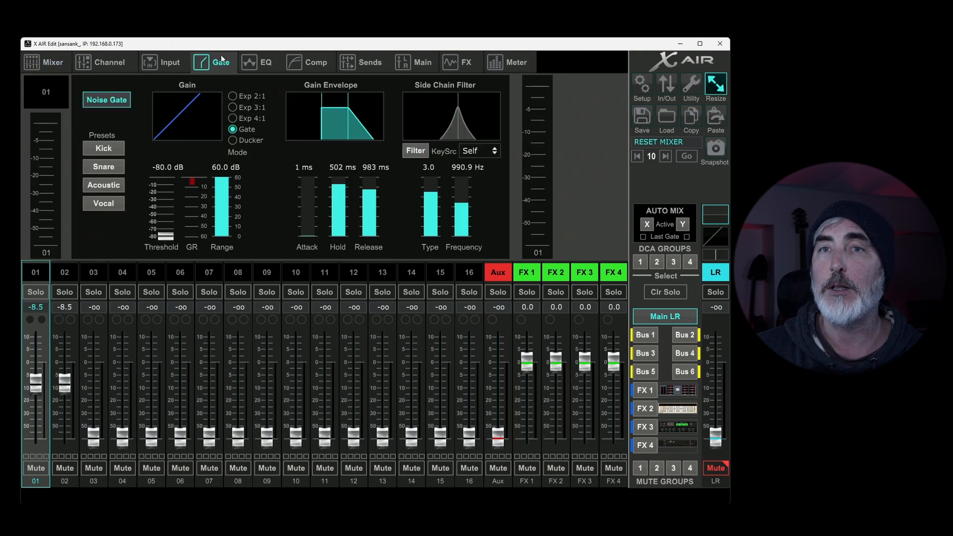
Step: Raise channel 01's noise gate threshold to about -43.5 dB and return to the mixer overview
drag(169, 239, 175, 141)
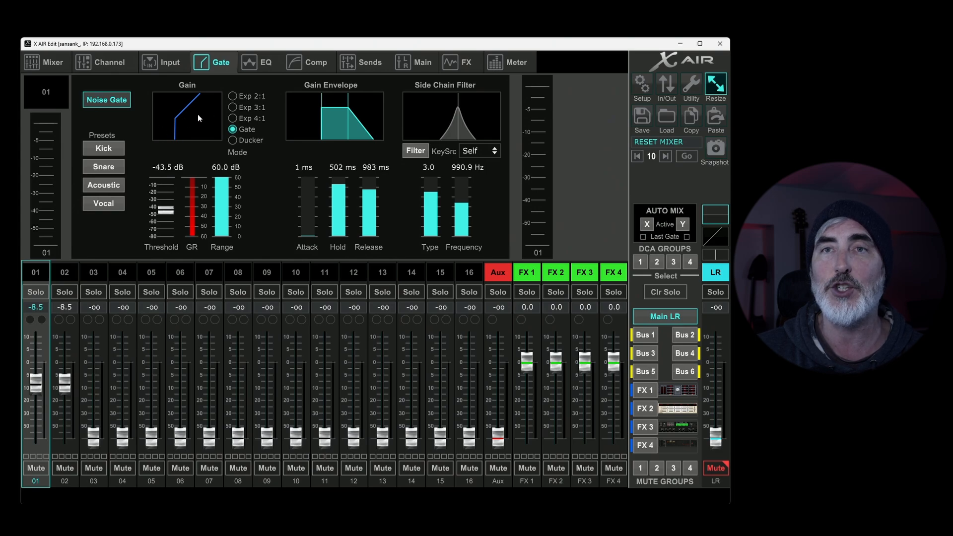
click(44, 62)
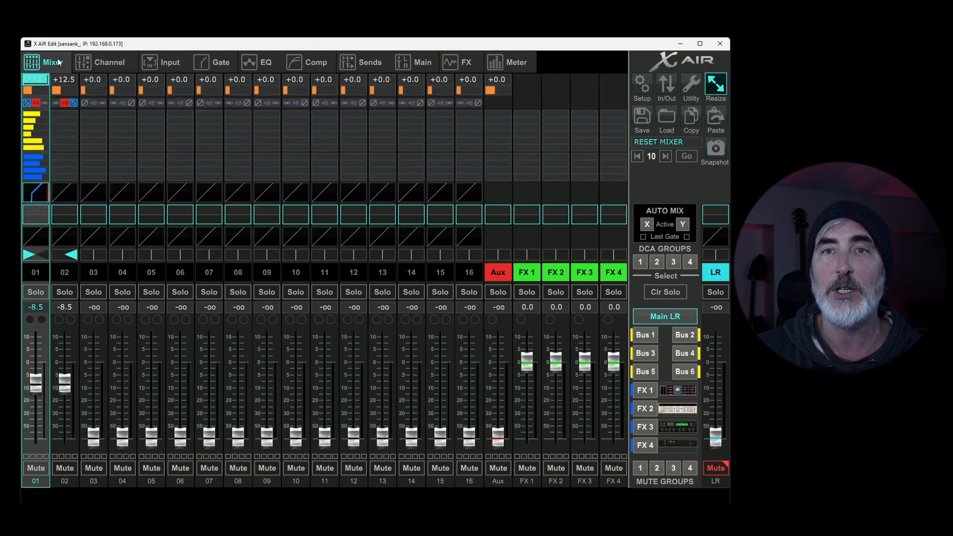
Step: Shape channel 01's EQ with Low about -15 dB, LoMid +3.5 dB, HiMid -14.5 dB and High +11 dB, and return to the mixer overview
click(35, 213)
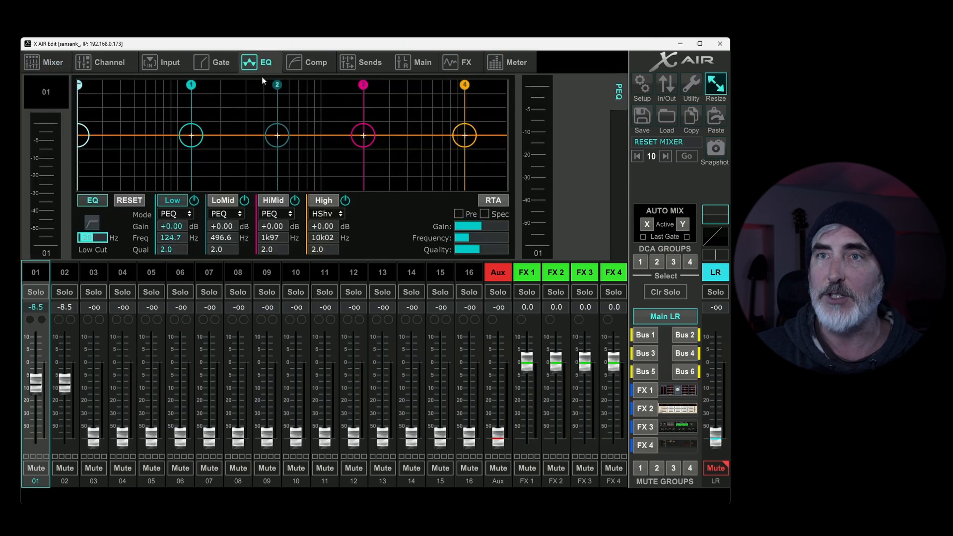
drag(194, 136, 187, 176)
mouse_move(277, 135)
mouse_down()
mouse_move(256, 99)
mouse_move(262, 126)
mouse_up()
drag(357, 131, 300, 174)
drag(451, 135, 409, 106)
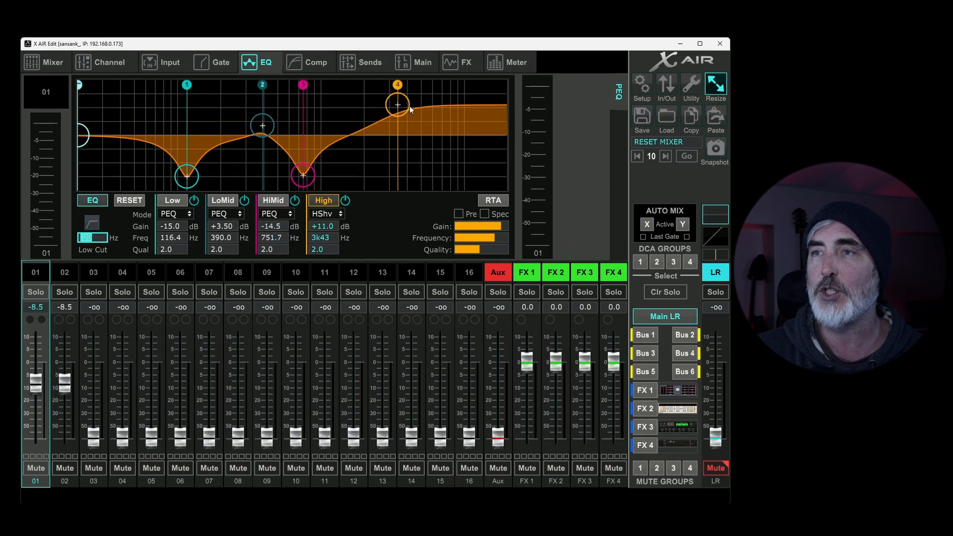
click(44, 62)
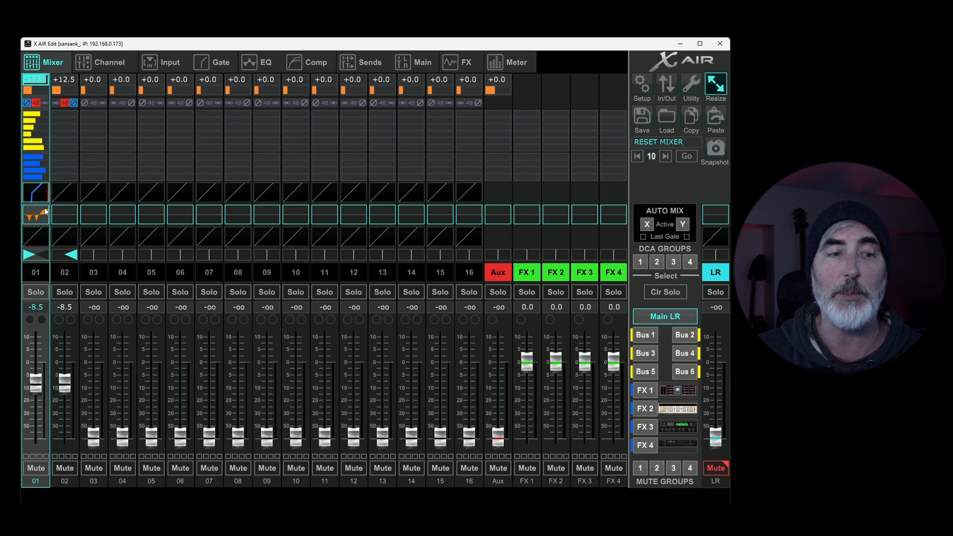
Step: Turn on channel 01's compressor, lower its threshold to about -43.5 dB, and return to the mixer overview
click(37, 234)
click(107, 99)
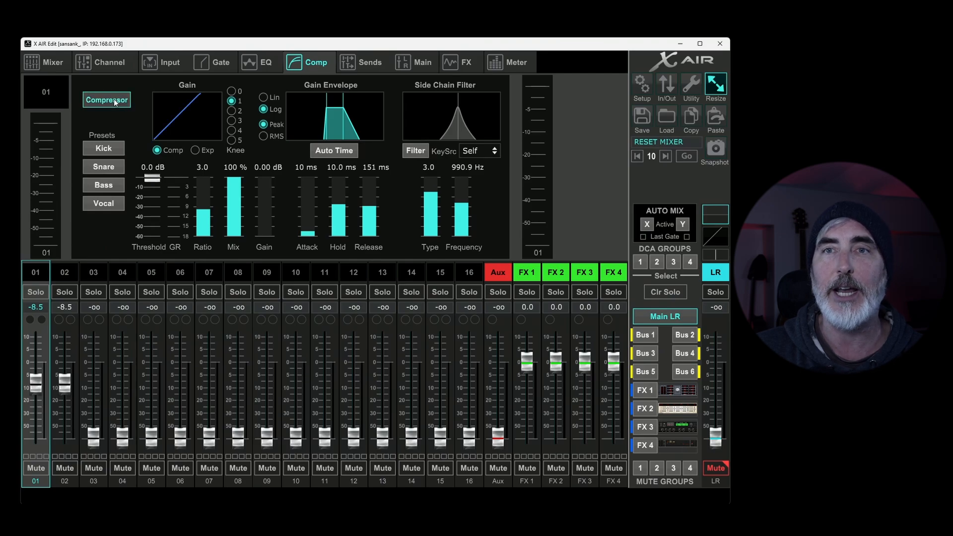
drag(152, 178, 150, 281)
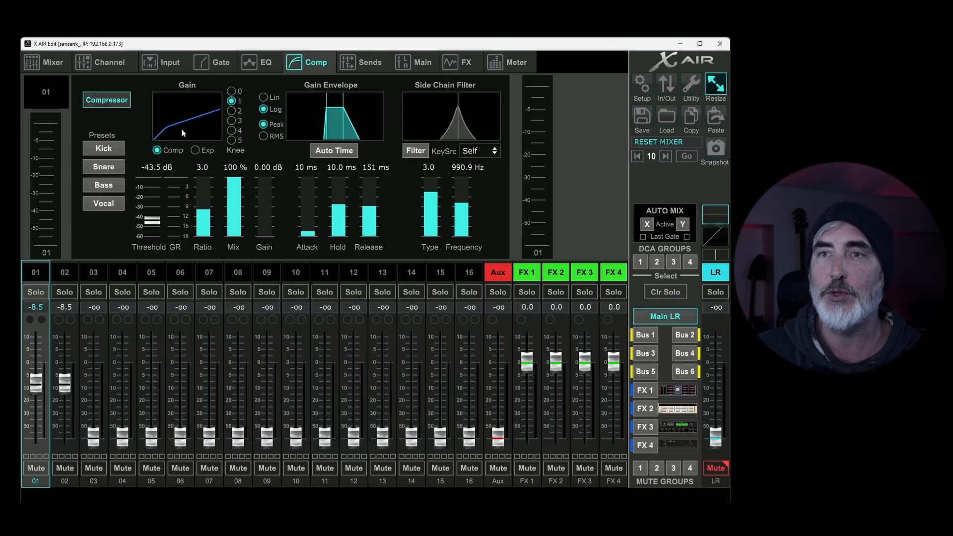
click(47, 62)
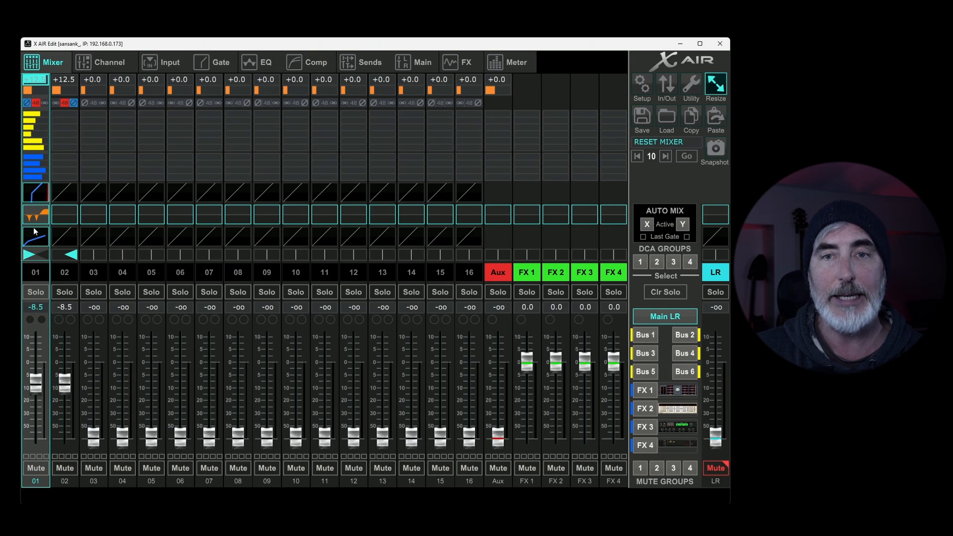
Step: Adjust the panning of channels 01 and 02 and centre both at 0
mouse_move(37, 251)
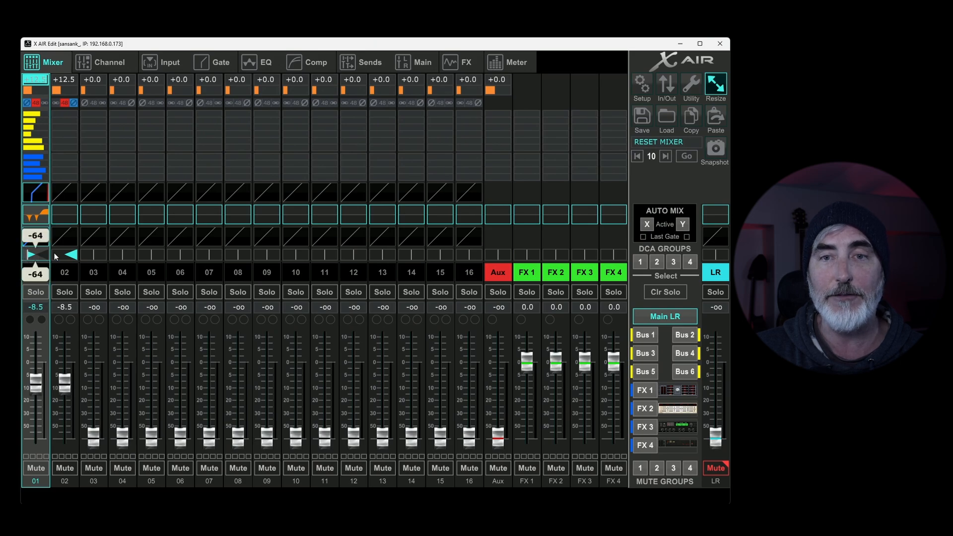
drag(54, 253, 80, 259)
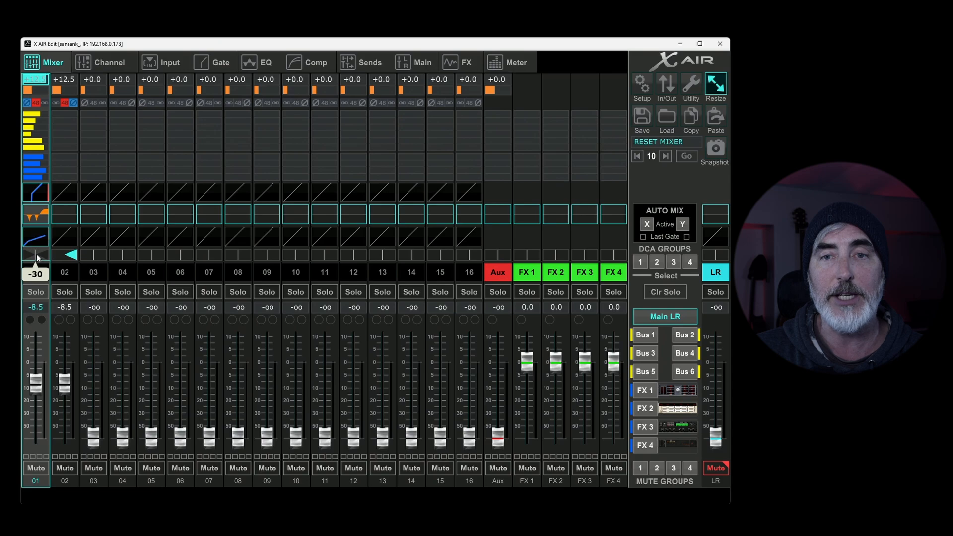
click(65, 254)
double_click(66, 253)
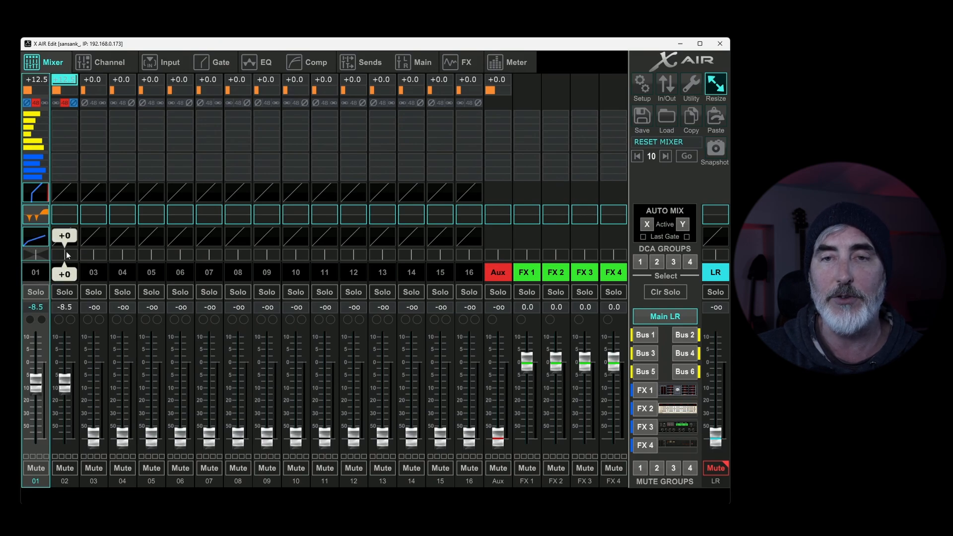
mouse_move(66, 251)
mouse_down()
mouse_move(160, 248)
mouse_move(78, 260)
mouse_up()
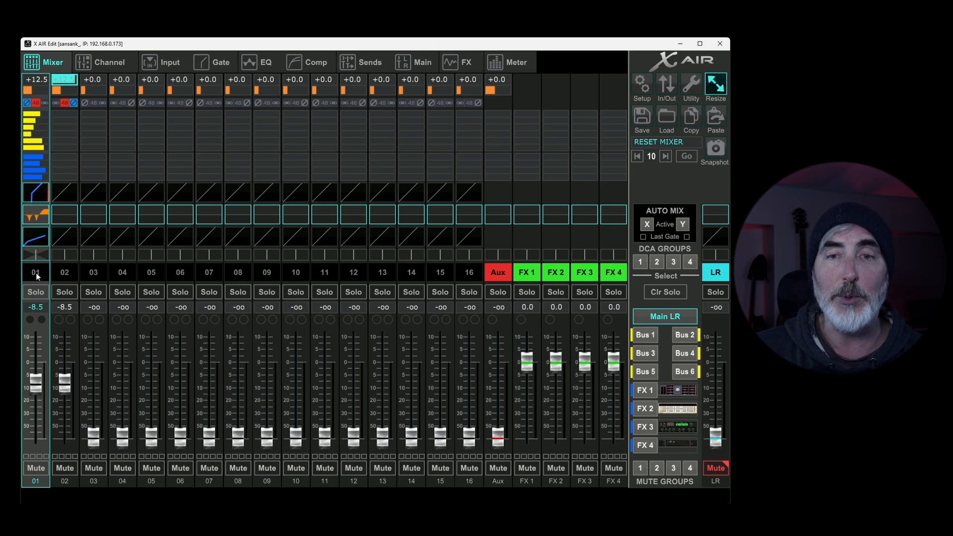
Step: Name channel 01 "mic 1" and give its label a solid red colour
double_click(36, 272)
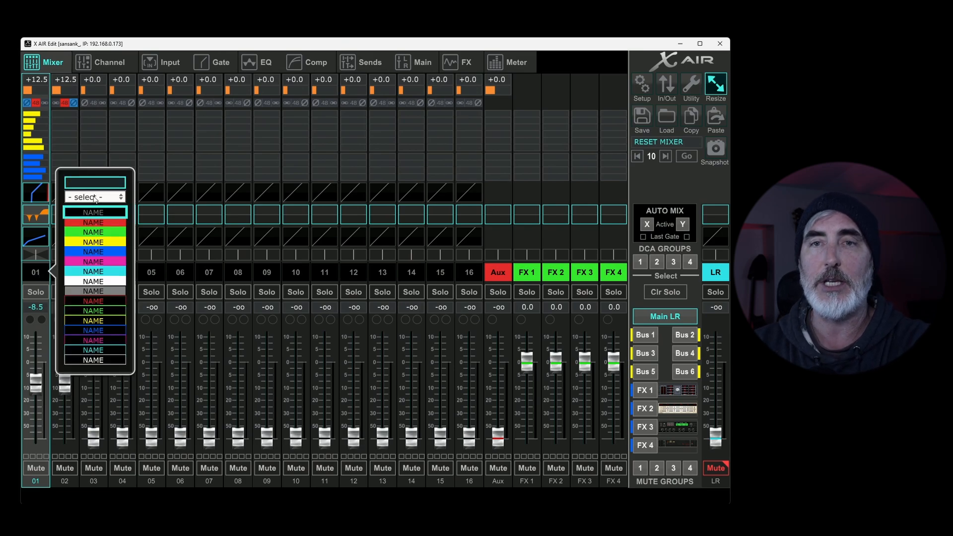
text(mic 1)
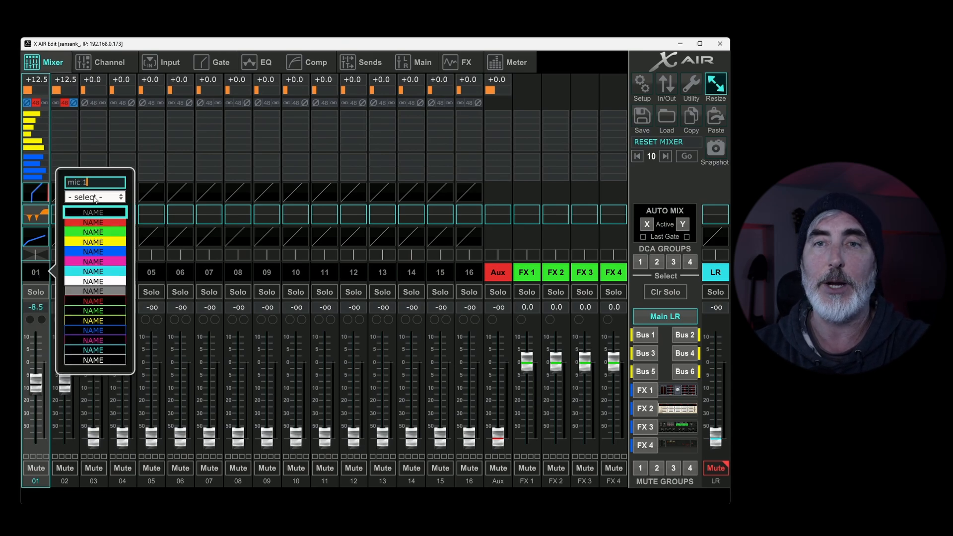
click(91, 221)
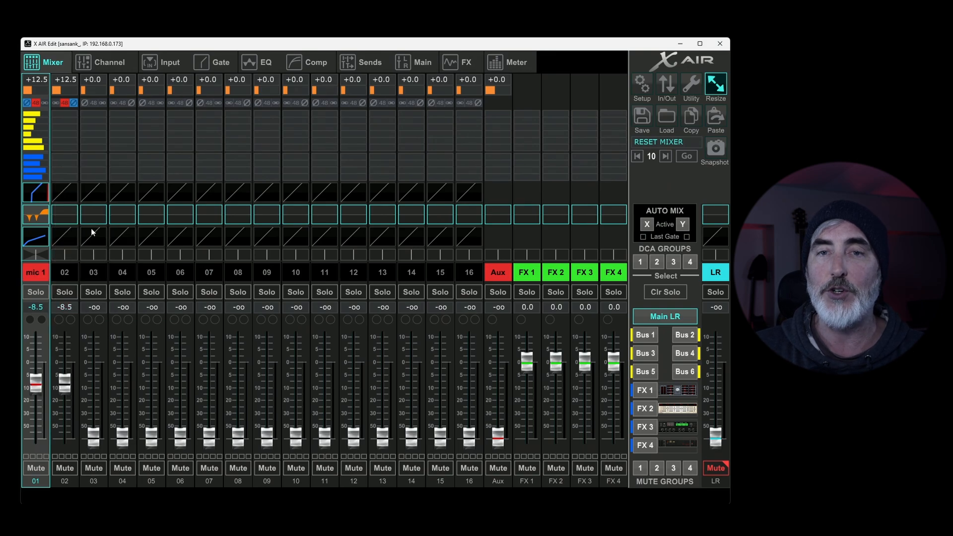
Step: Replace channel 01's name with the preset name Kick Drum and close the naming window
double_click(43, 276)
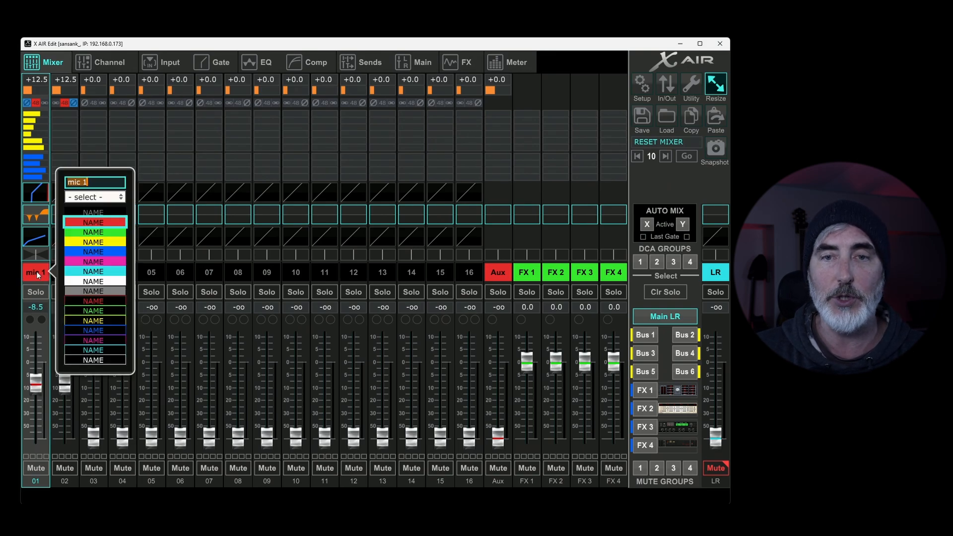
click(94, 198)
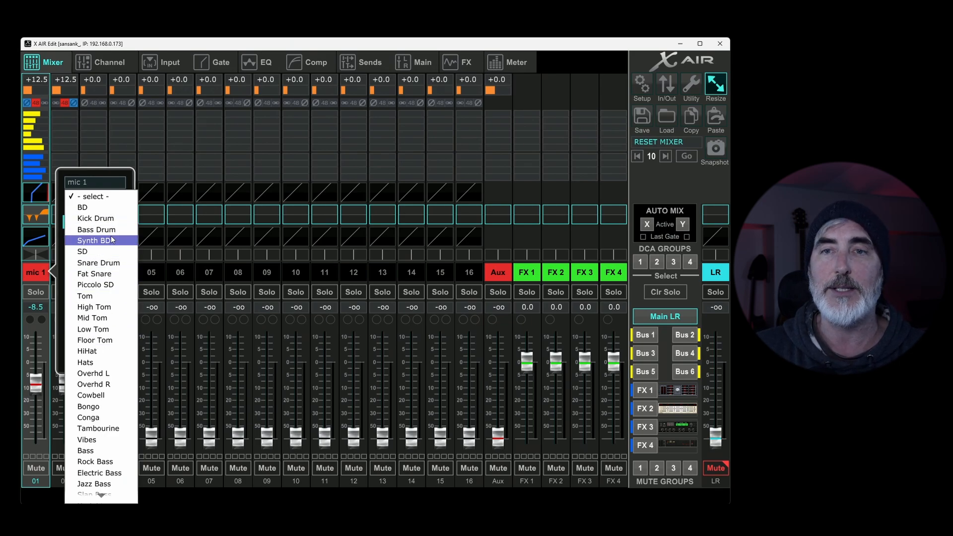
click(105, 219)
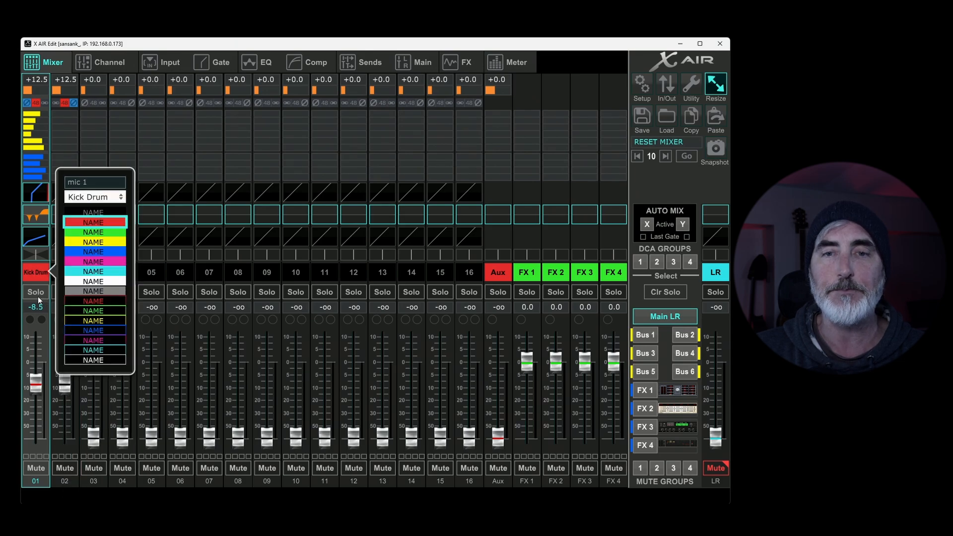
click(39, 277)
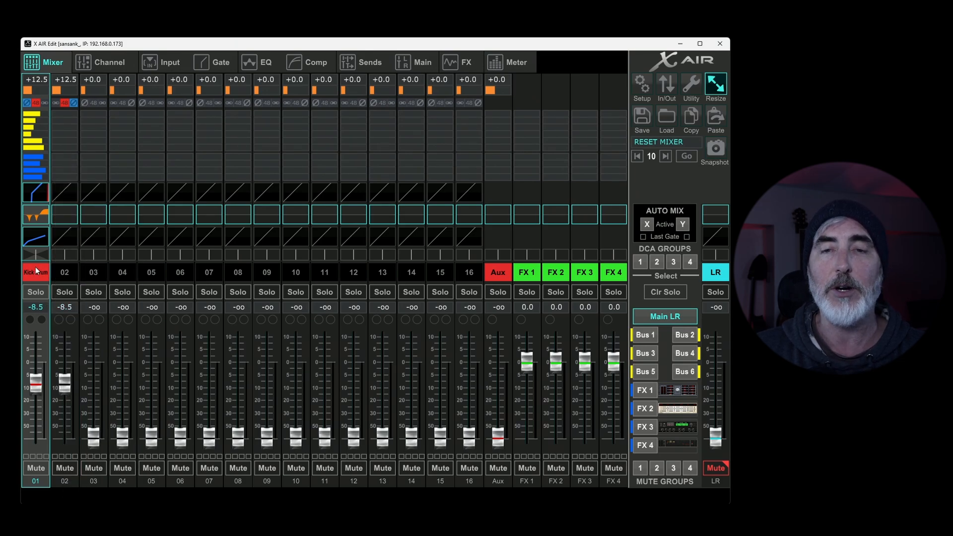
Step: Solo channel 01 on its own and together with channels 02 to 04, and switch all the solos off
click(35, 292)
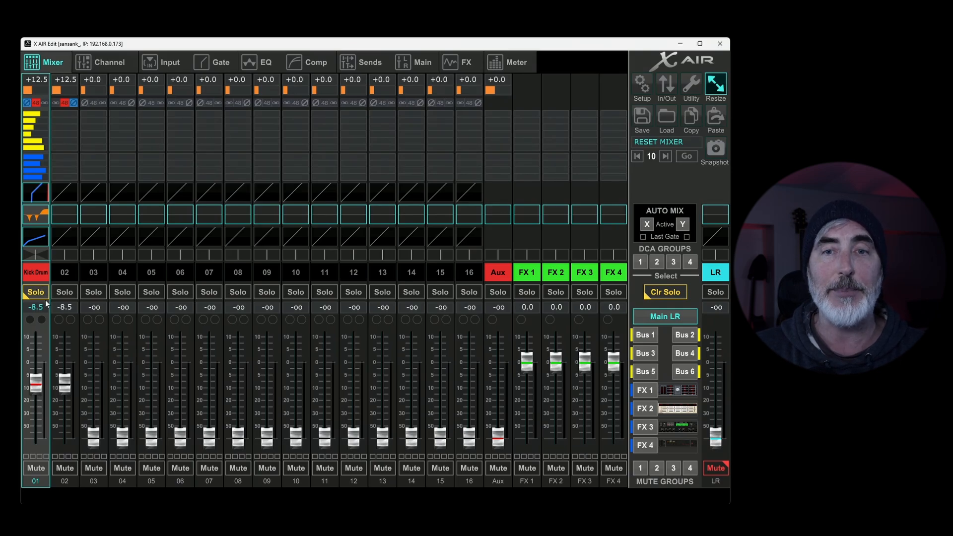
click(38, 294)
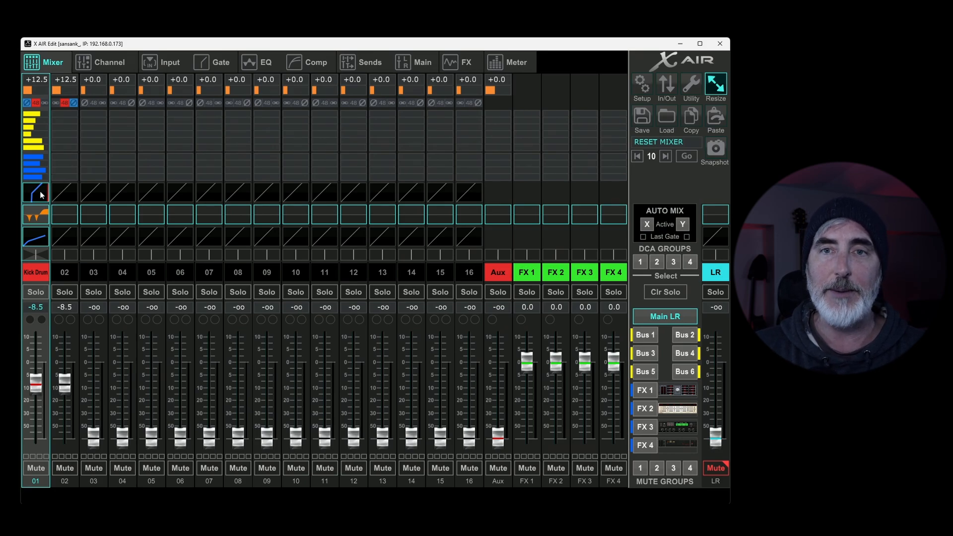
click(37, 292)
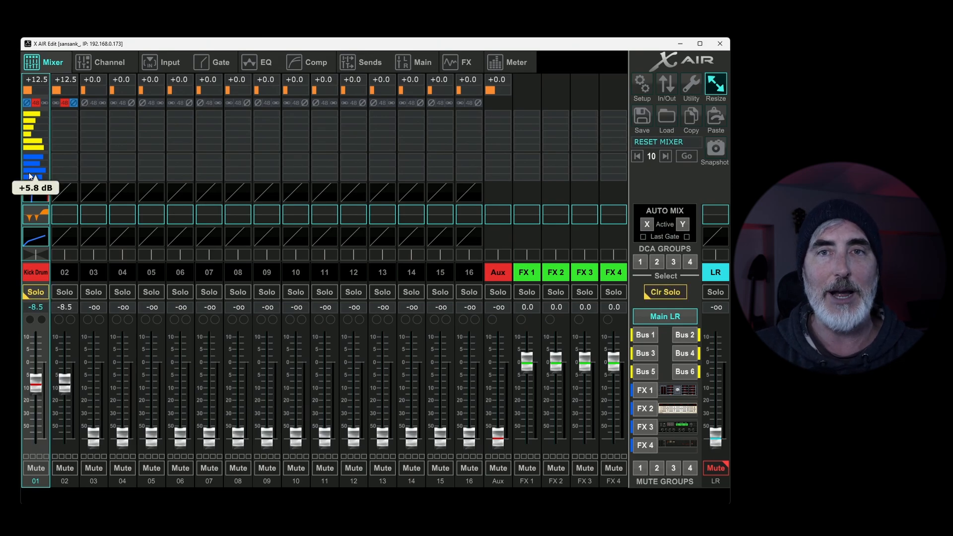
click(99, 291)
click(121, 292)
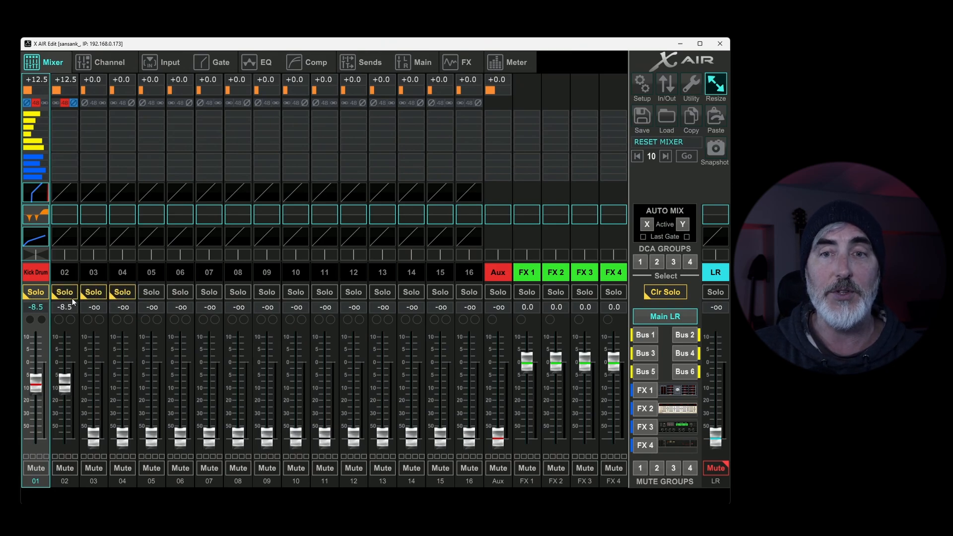
click(94, 294)
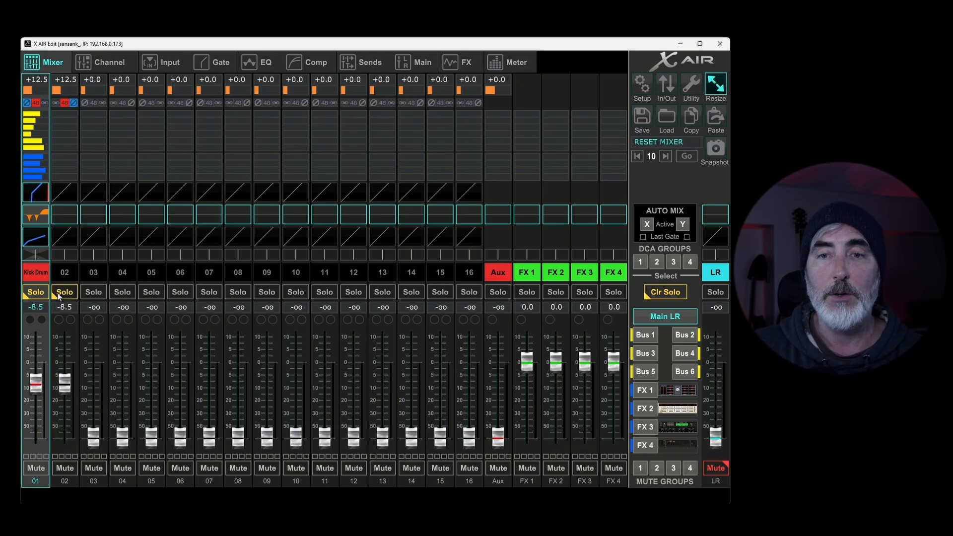
click(34, 291)
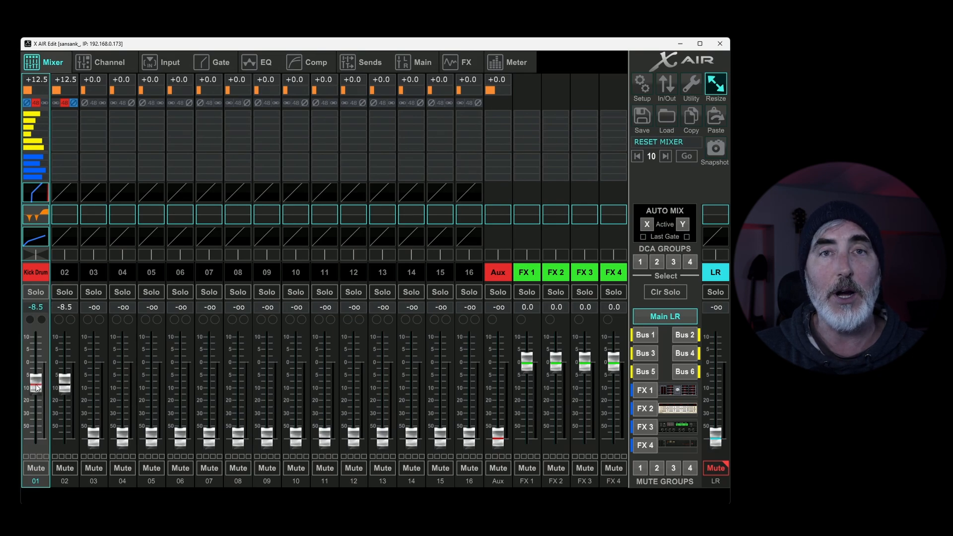
Step: Raise the Kick Drum channel's fader by hand, and set its level to exactly -20 dB by value
drag(38, 386, 41, 361)
click(38, 307)
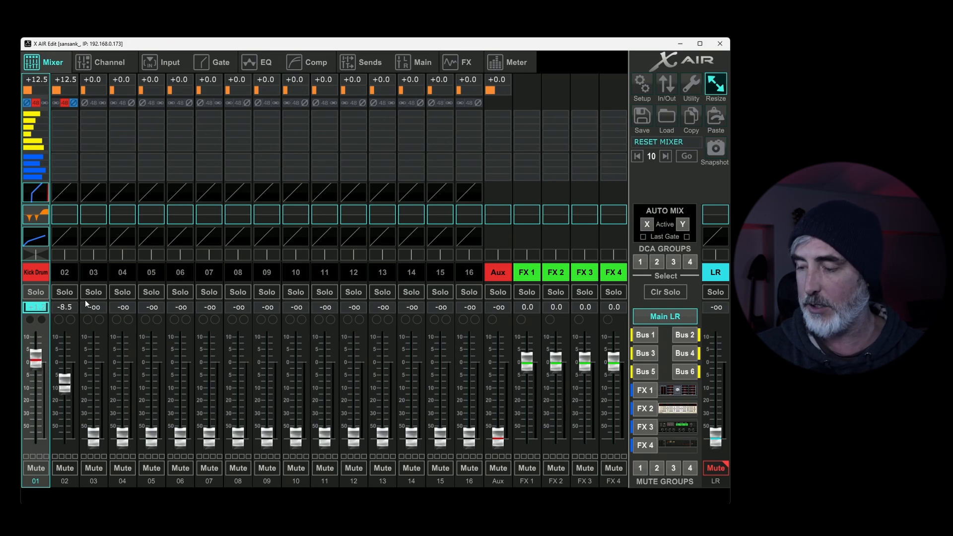
text(-20)
key(Return)
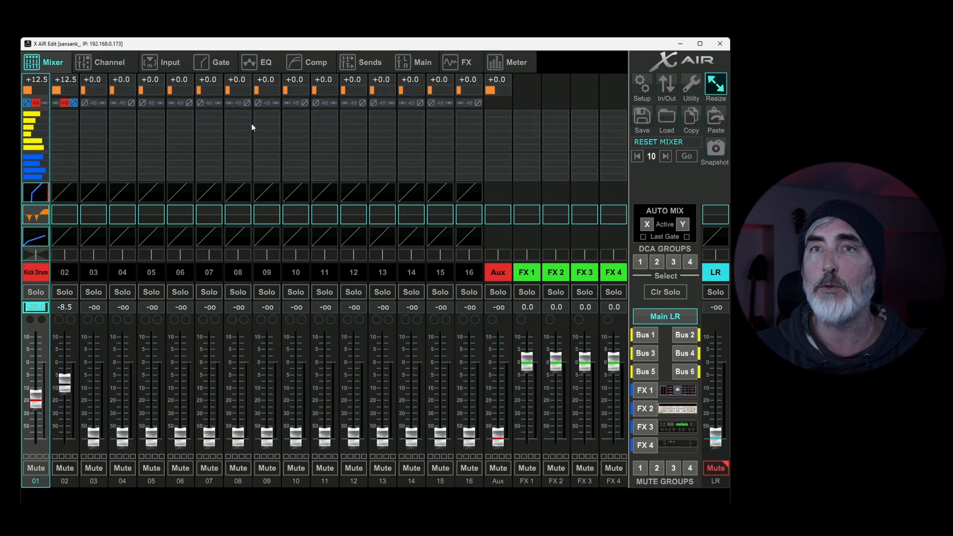
Step: In the Kick Drum channel's detailed settings, try DCA group 1 and assign the channel to DCA group 2 instead
click(123, 64)
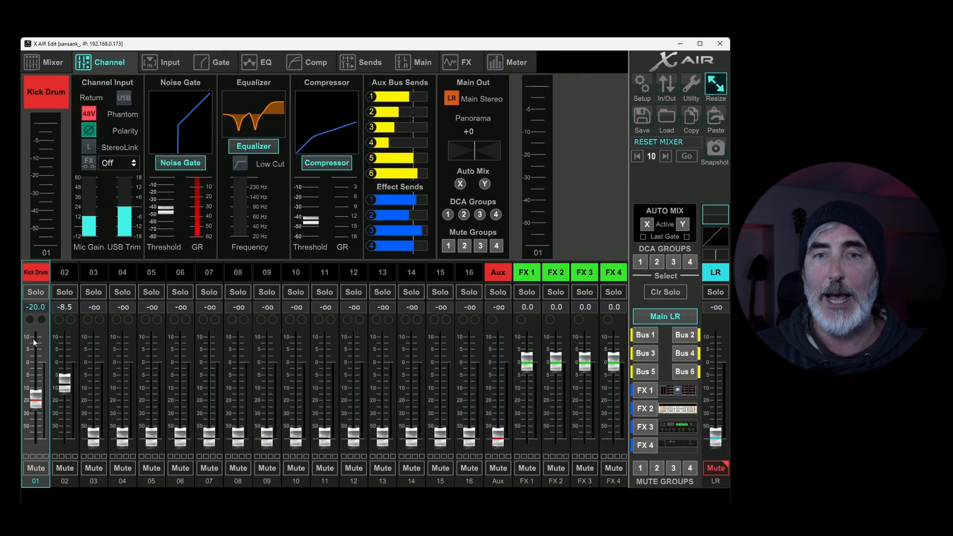
click(448, 214)
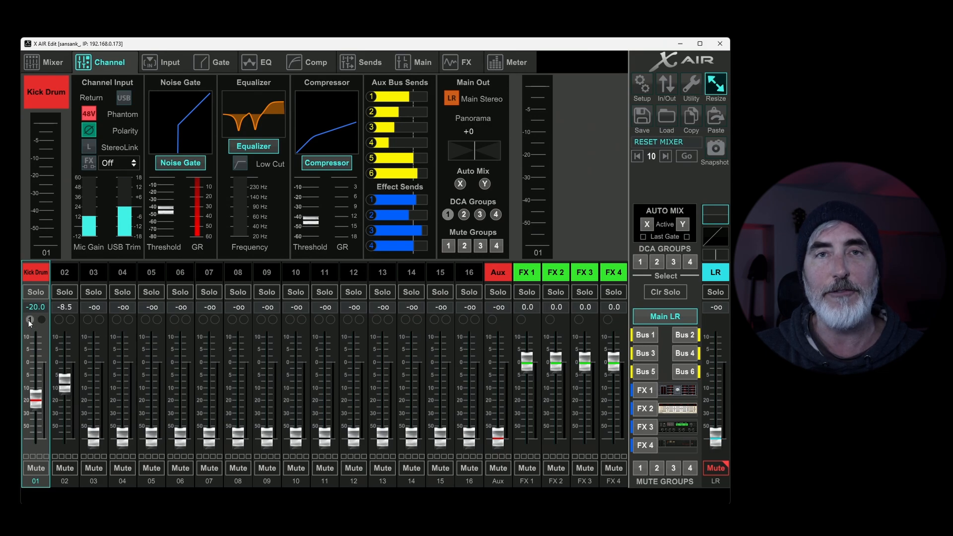
click(448, 215)
click(464, 215)
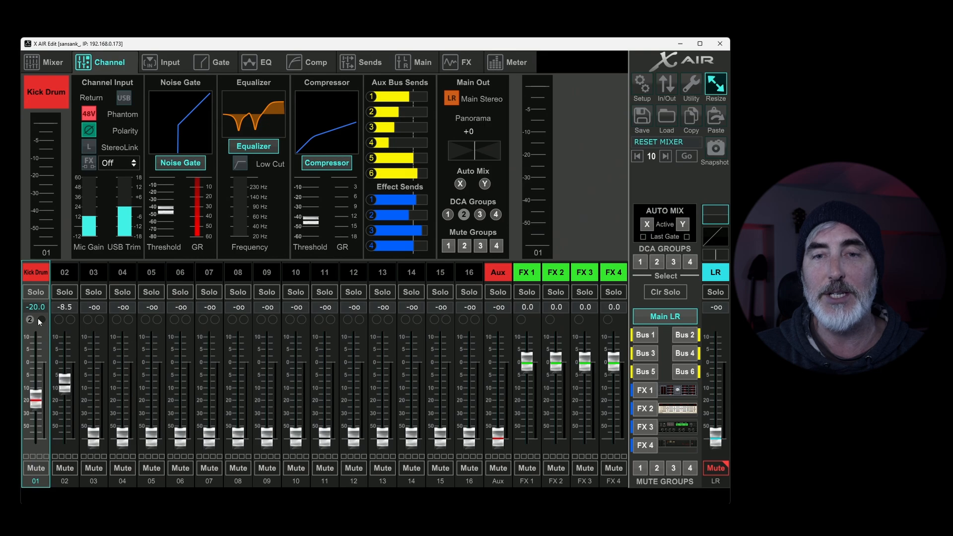
Step: Assign the Kick Drum channel to Auto Mix X, switch it to Auto Mix Y, and return to the mixer overview
click(461, 184)
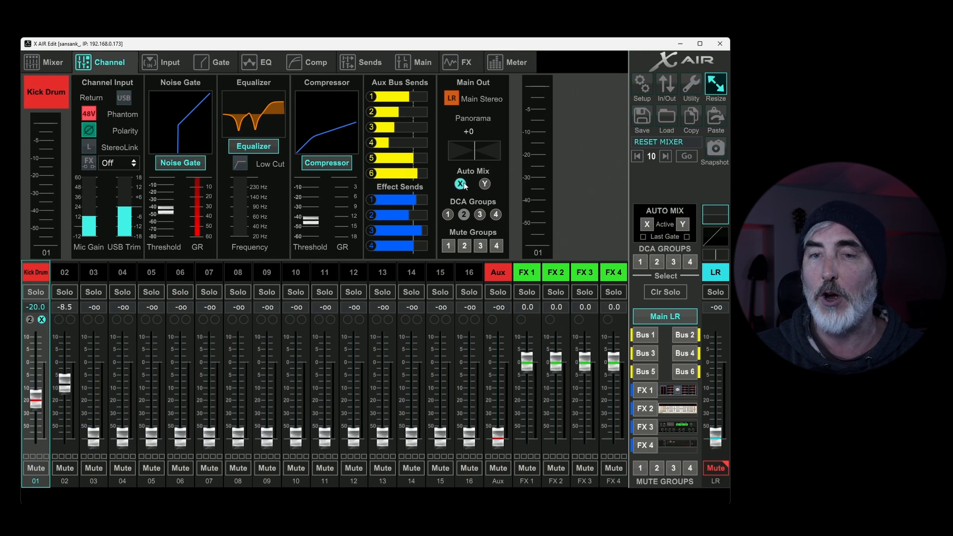
click(42, 319)
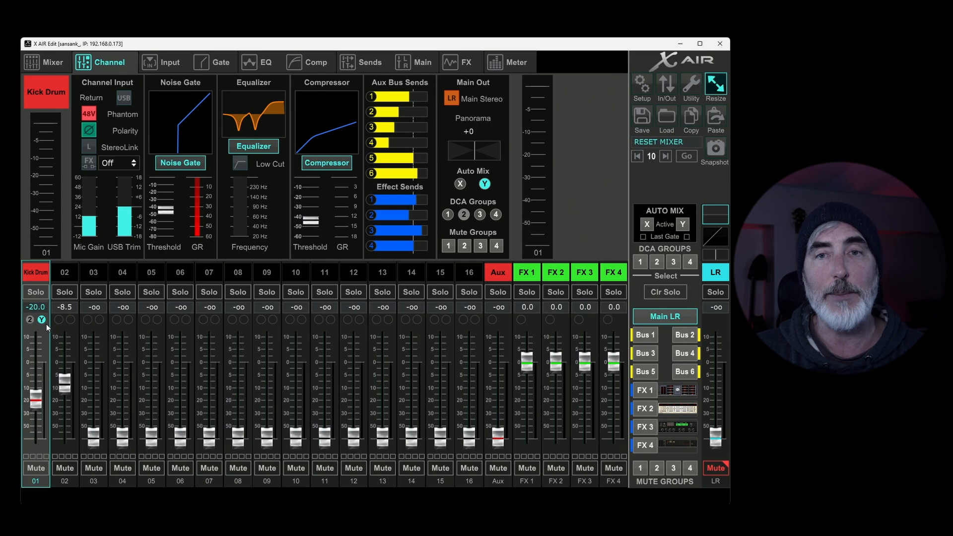
click(45, 62)
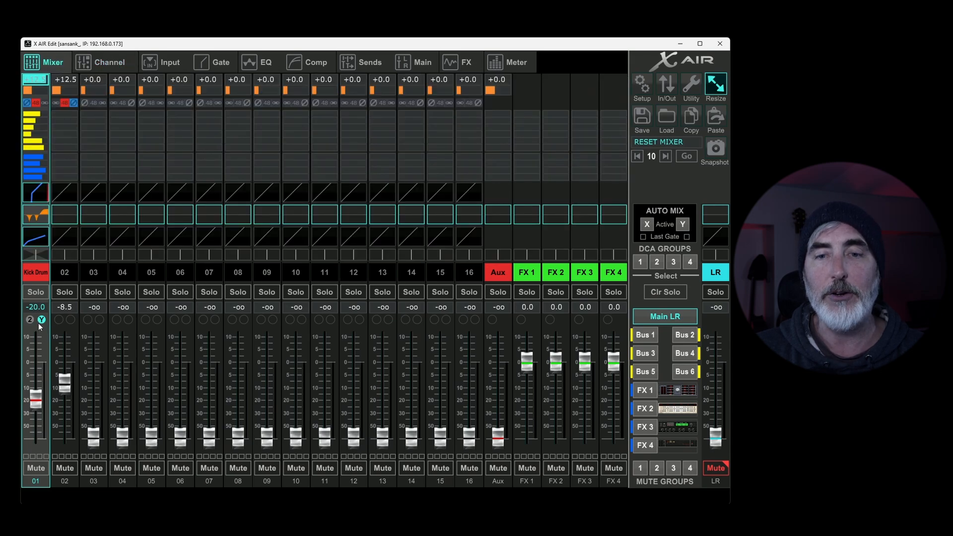
Step: Raise the Kick Drum channel's fader to about -0.1 dB and assign the channel to mute group 1
drag(38, 408, 40, 370)
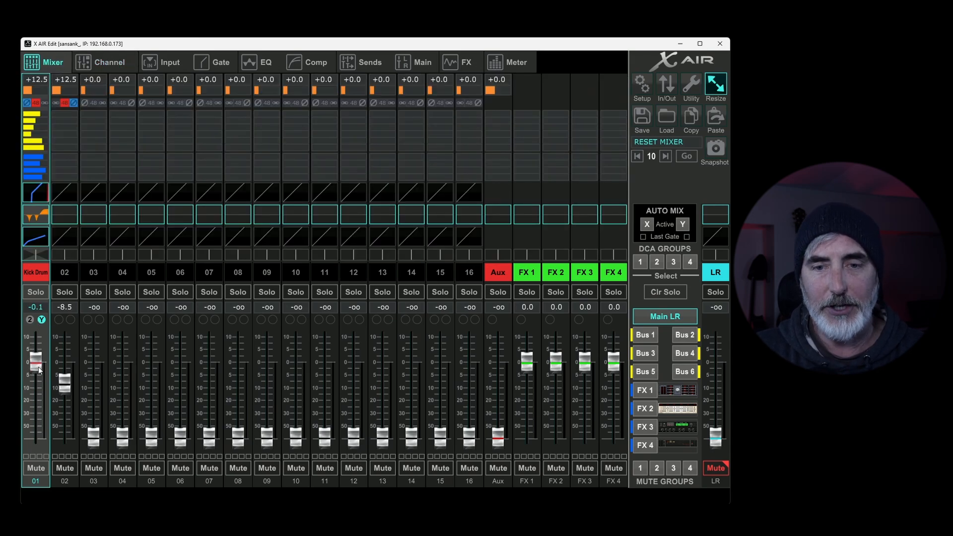
click(26, 456)
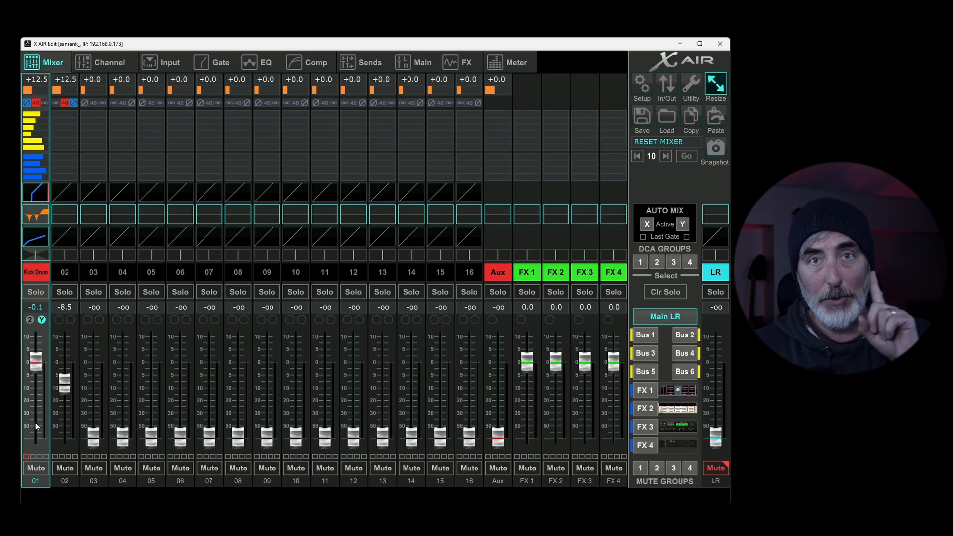
Step: Assign channels 02, 04 and 05 to mute group 1 with the Kick Drum, and switch the group on and off
click(641, 468)
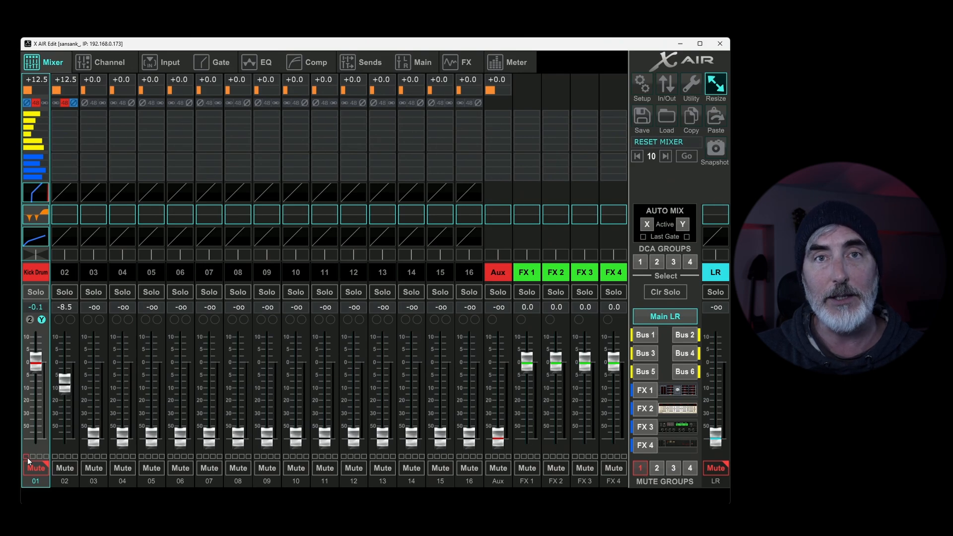
click(641, 468)
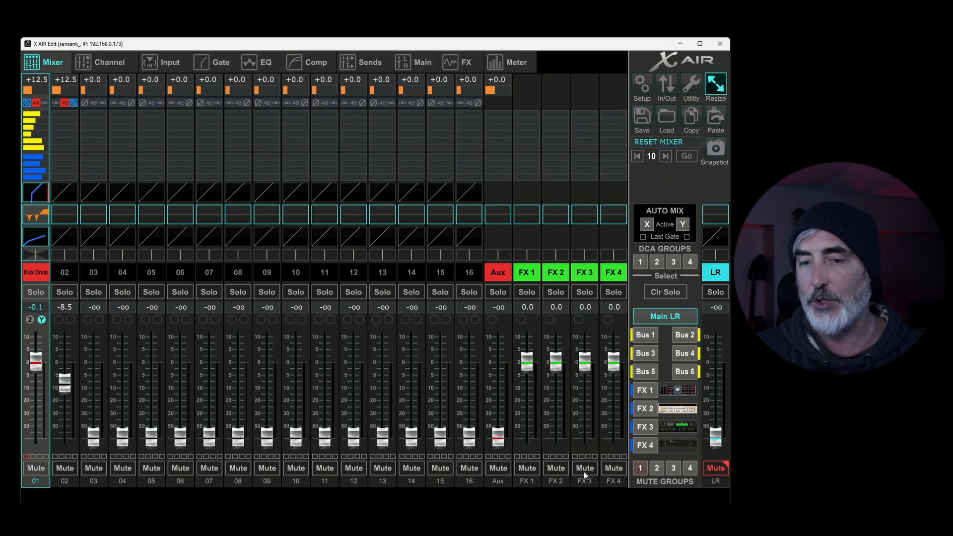
click(55, 456)
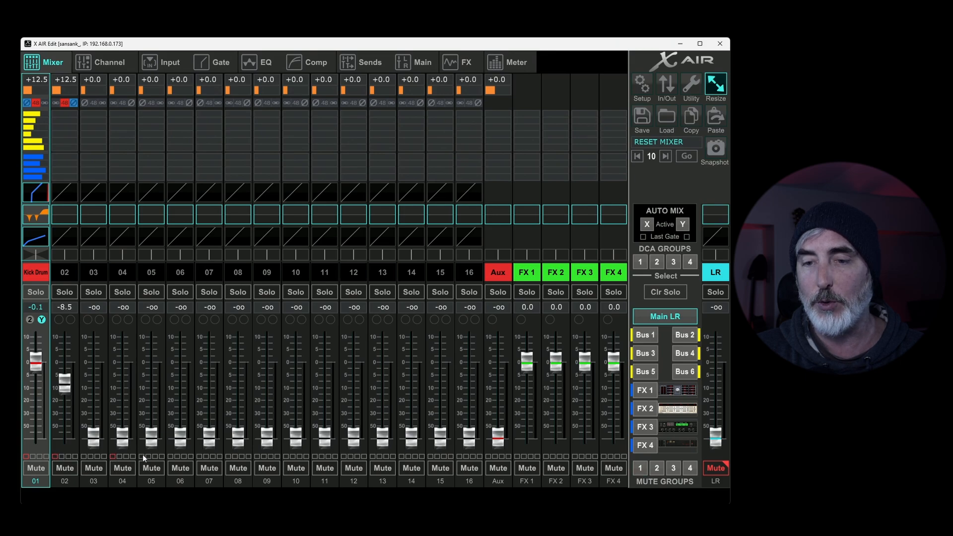
click(639, 469)
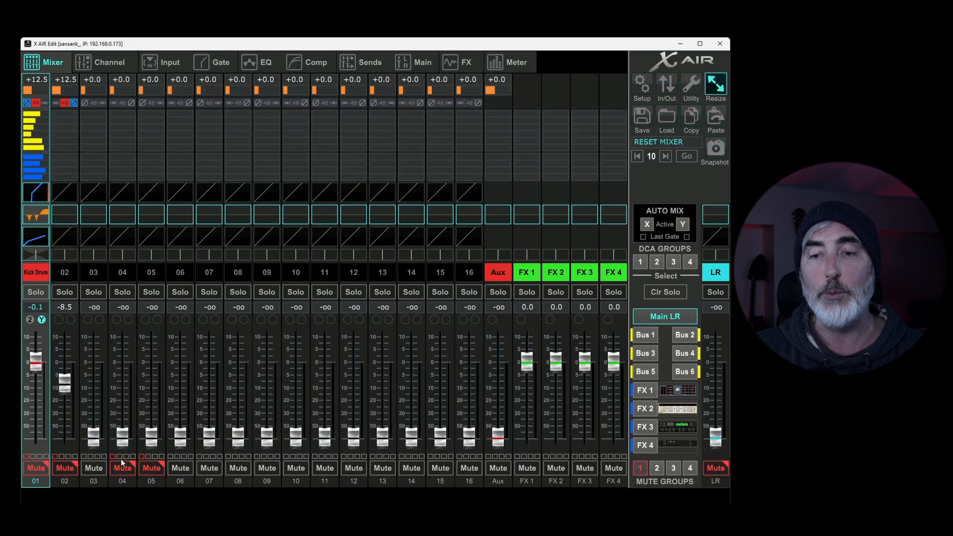
click(642, 468)
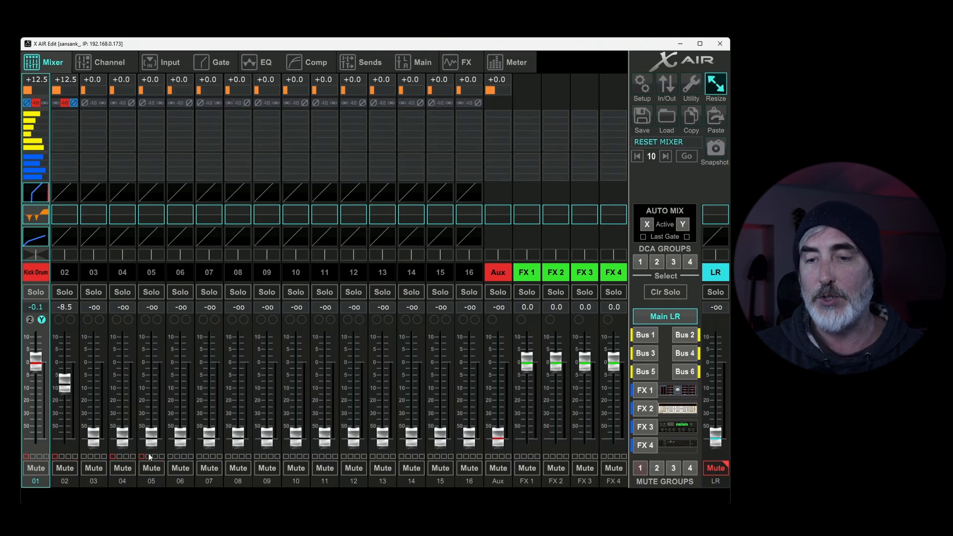
Step: Assign channels 06, 07 and 08 to mute group 2, switch that group on and off, and mute the Kick Drum channel directly
click(177, 456)
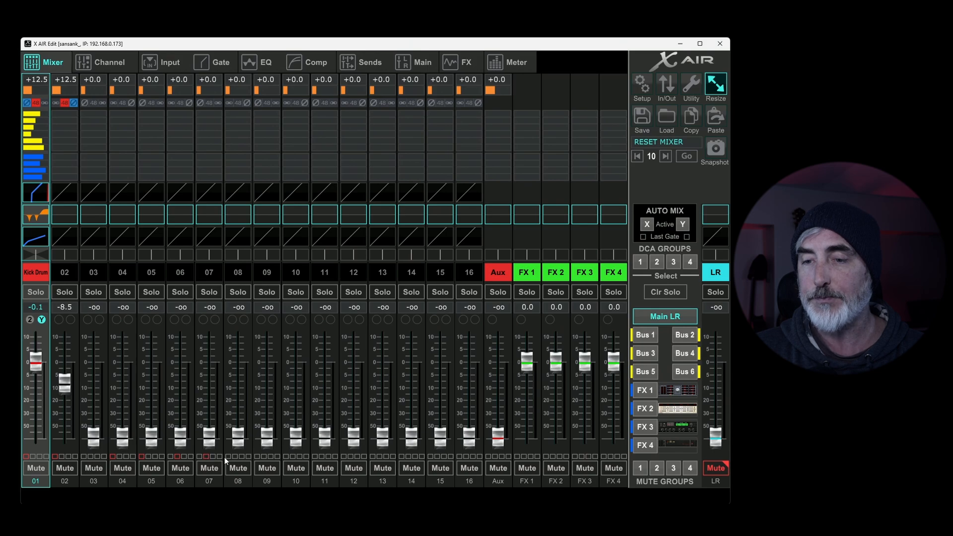
click(658, 468)
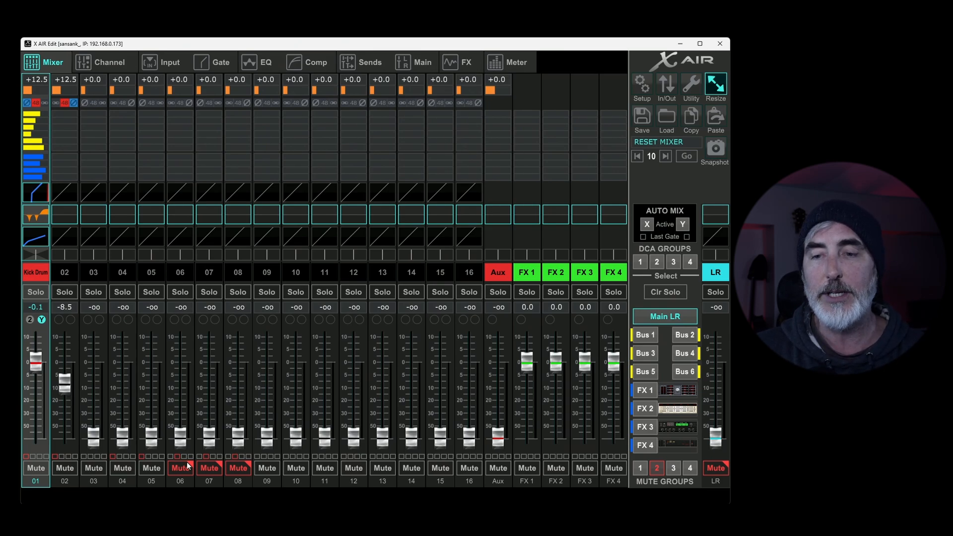
click(657, 468)
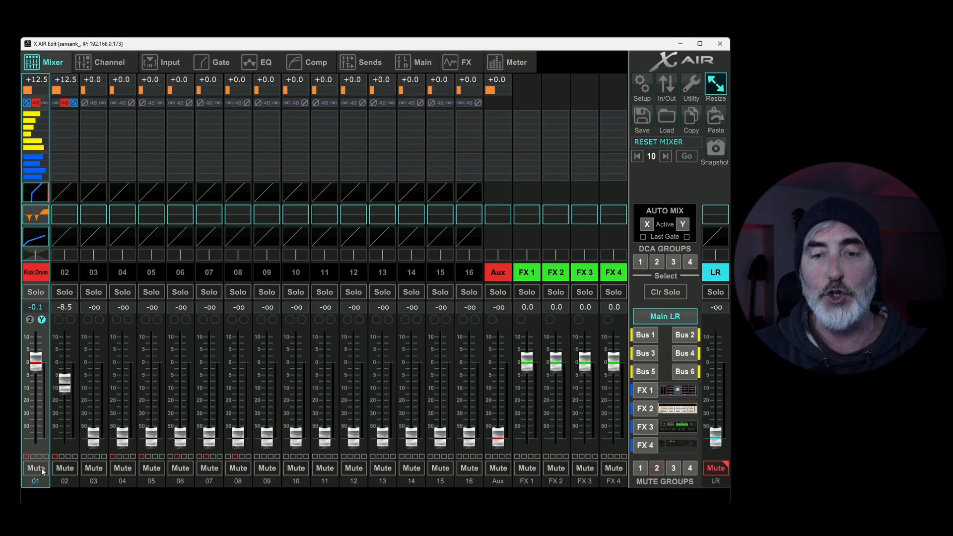
click(41, 468)
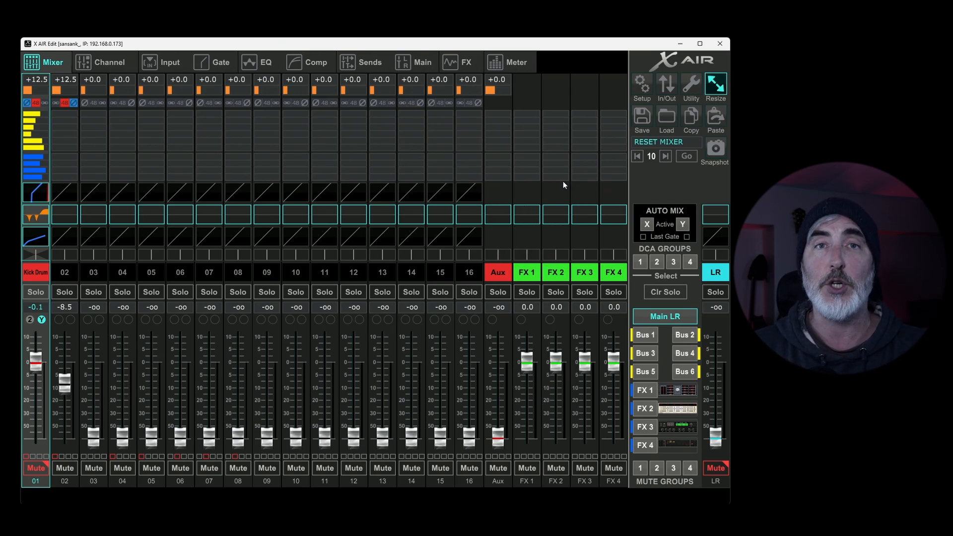
Step: Select the Aux channel and try moving its level fader
click(501, 192)
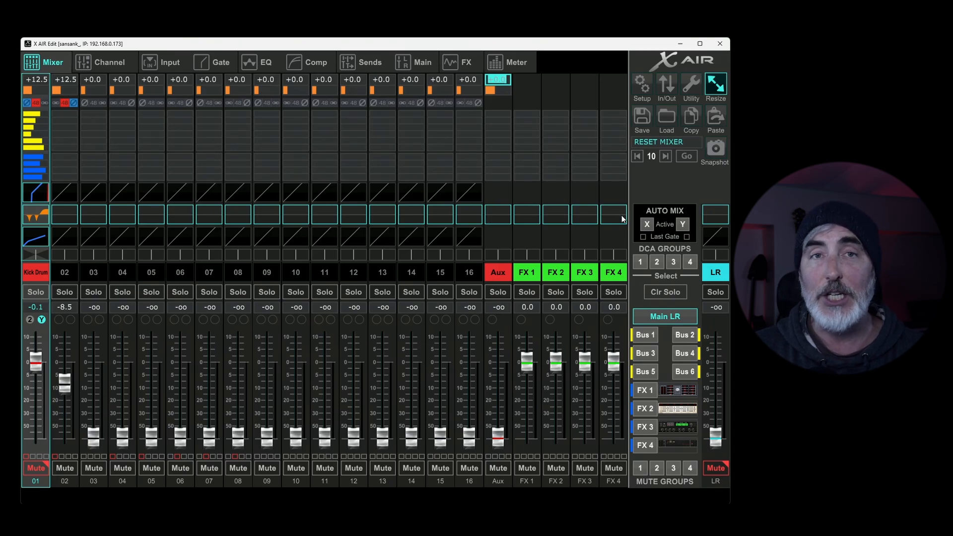
mouse_move(496, 259)
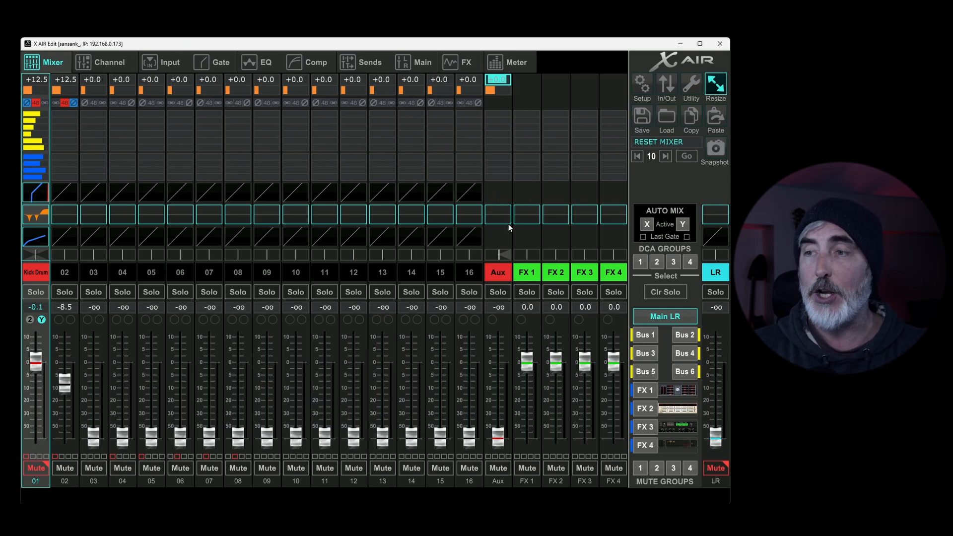
click(502, 275)
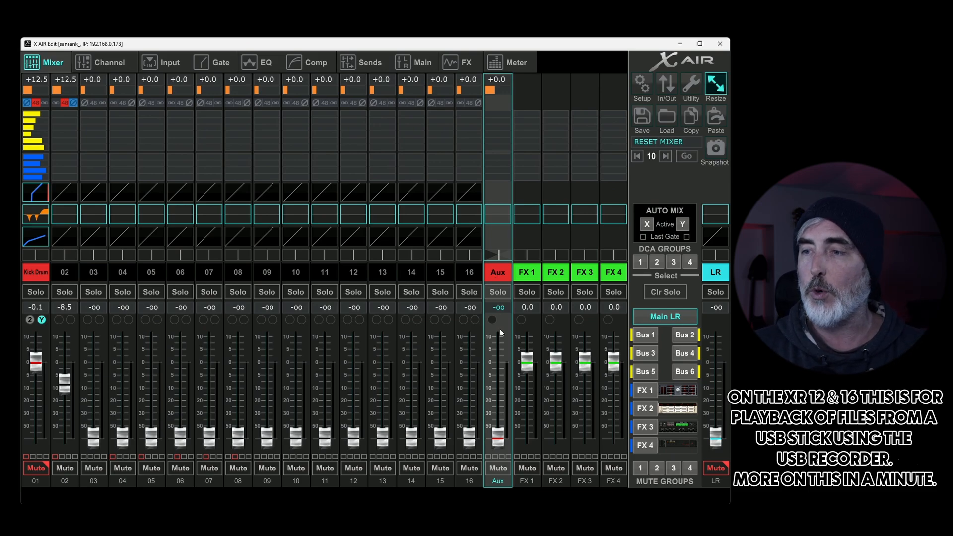
drag(498, 437, 480, 450)
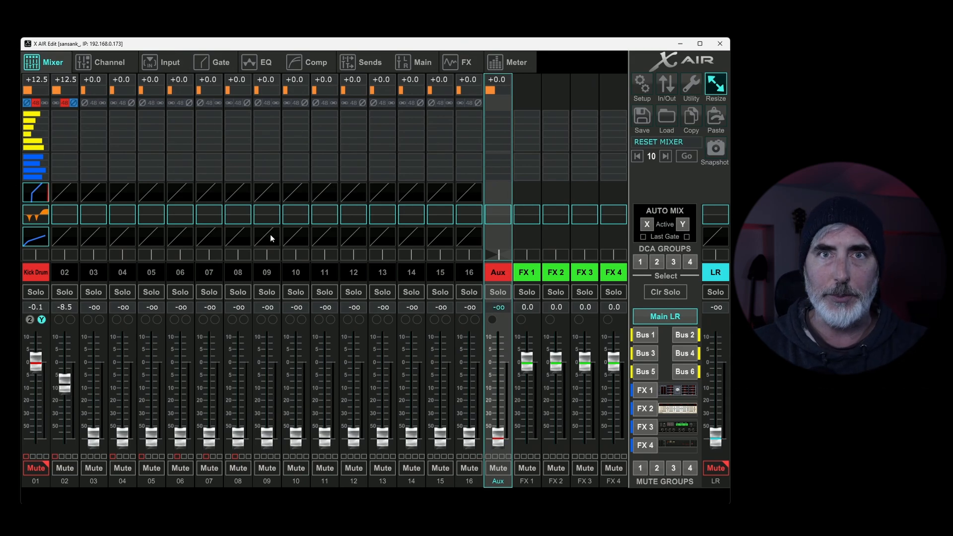
Step: Review the Aux channel's detailed settings and the USB return choices for its input source
click(122, 58)
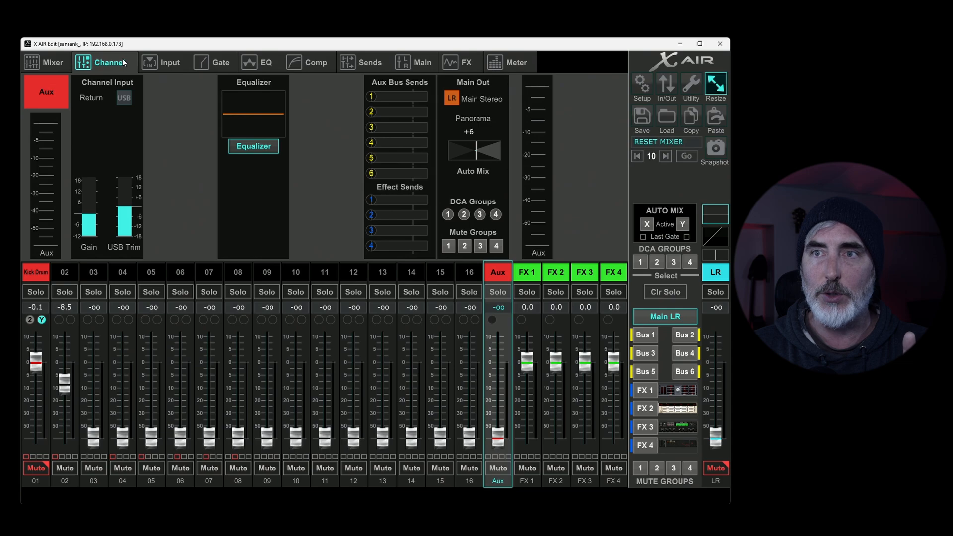
click(171, 58)
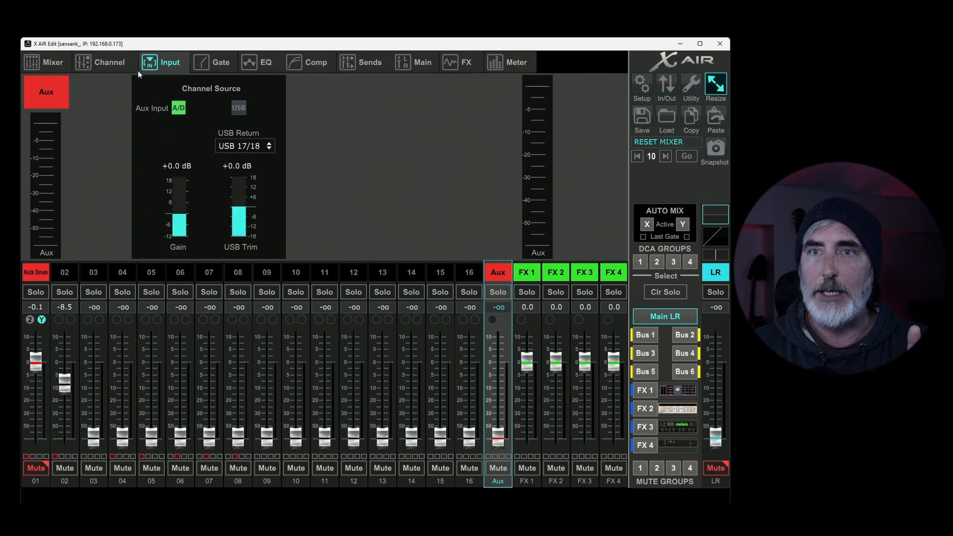
click(249, 147)
click(254, 269)
Step: Review the Kick Drum channel's analog input choices, try USB as its source, and switch it back to A/D
click(42, 278)
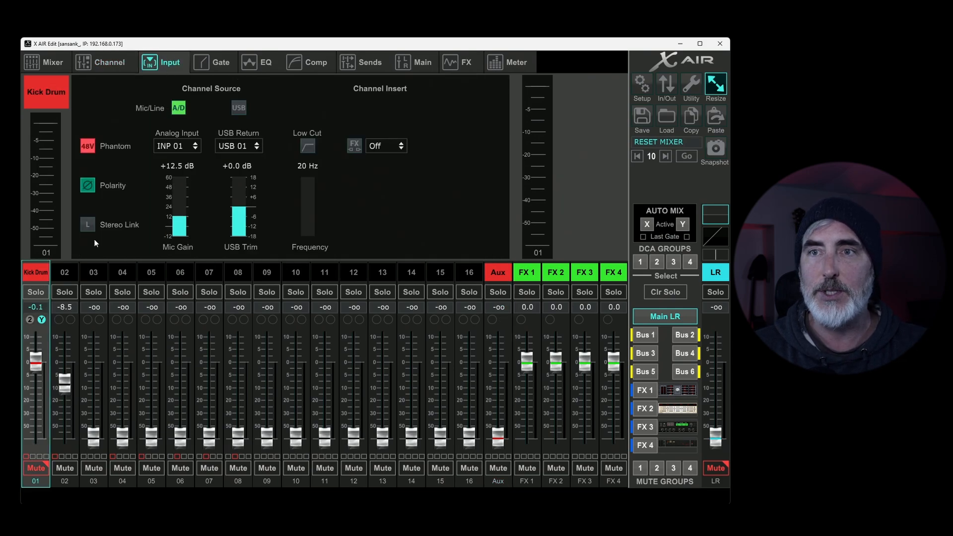
click(177, 146)
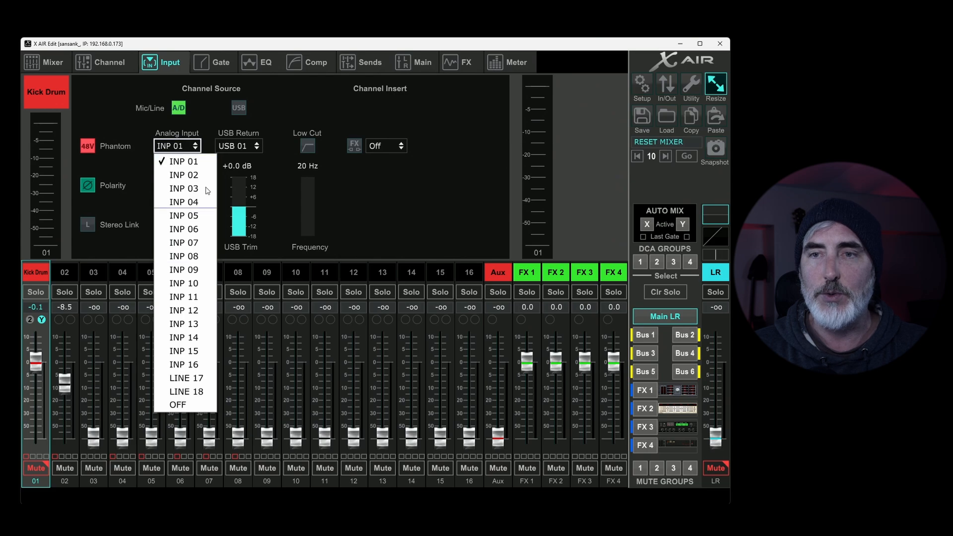
click(182, 124)
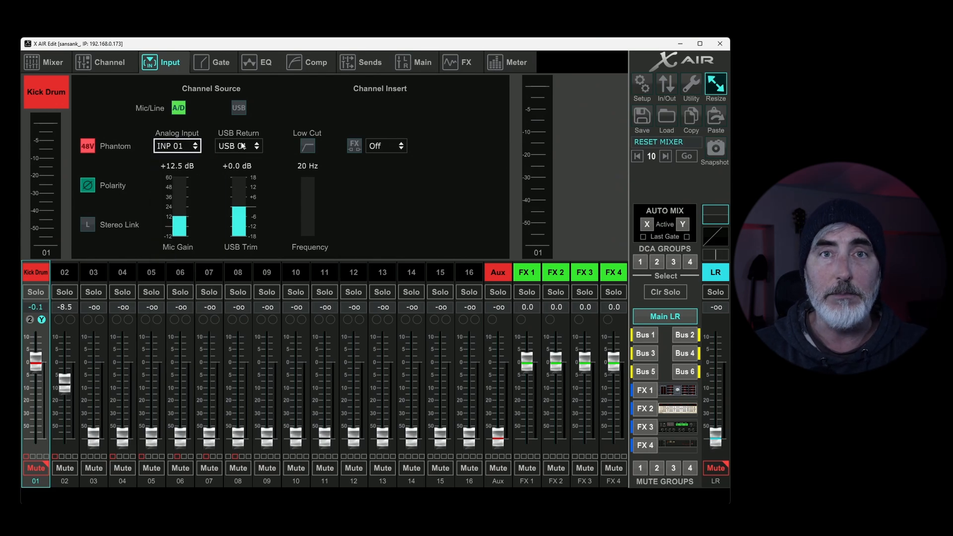
click(239, 110)
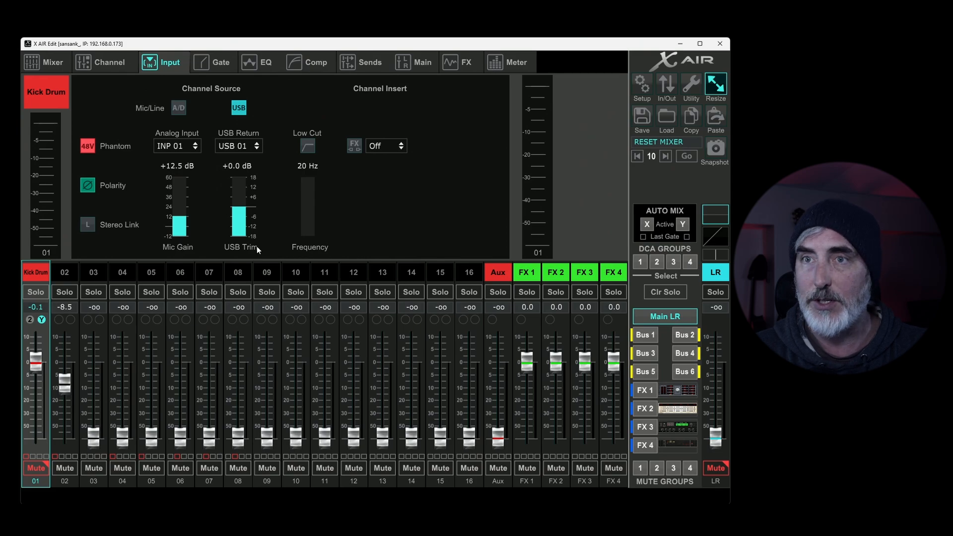
click(179, 110)
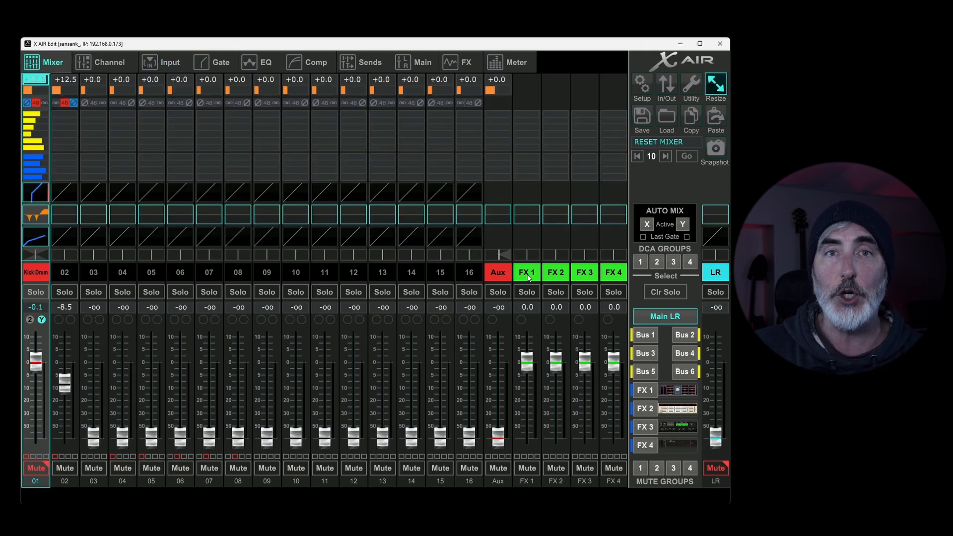
Step: Set the Kick Drum's send to FX 1 to about -0.3 dB and inspect the Vintage Room effect's settings
click(645, 390)
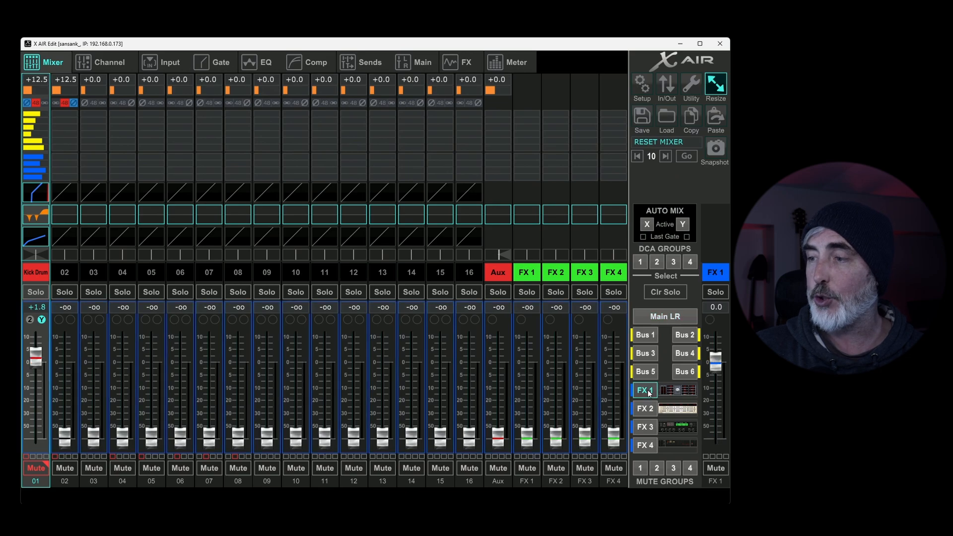
mouse_move(48, 362)
mouse_down()
mouse_move(47, 403)
mouse_move(51, 366)
mouse_up()
click(672, 388)
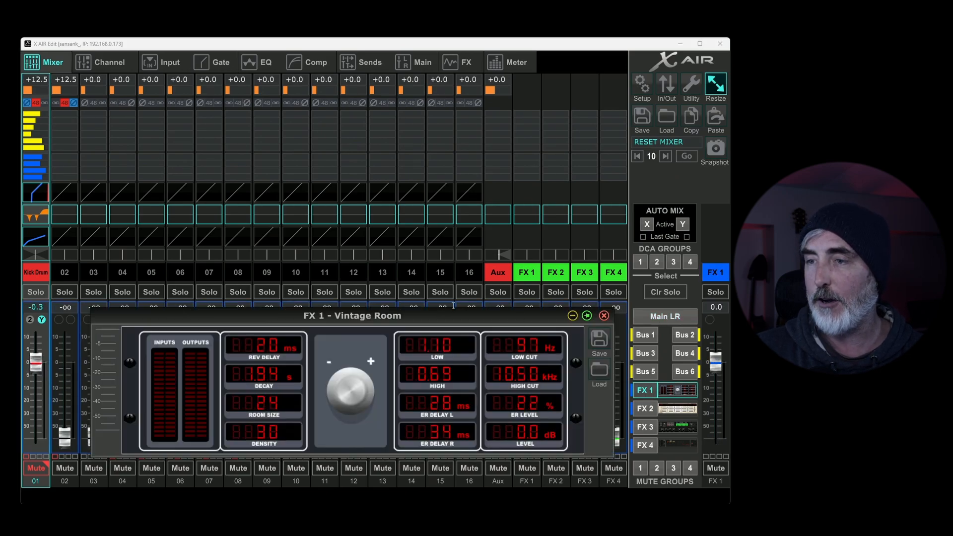
drag(448, 313, 442, 245)
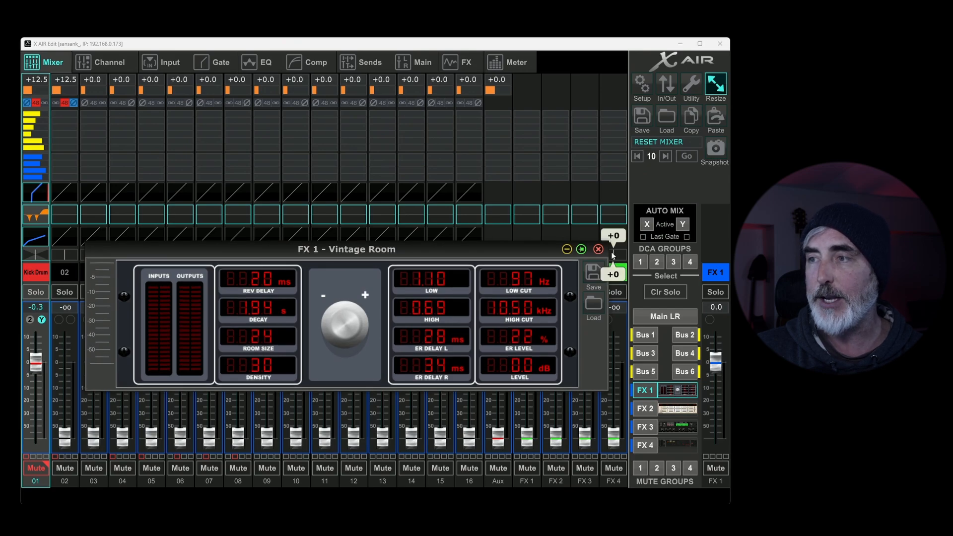
click(598, 249)
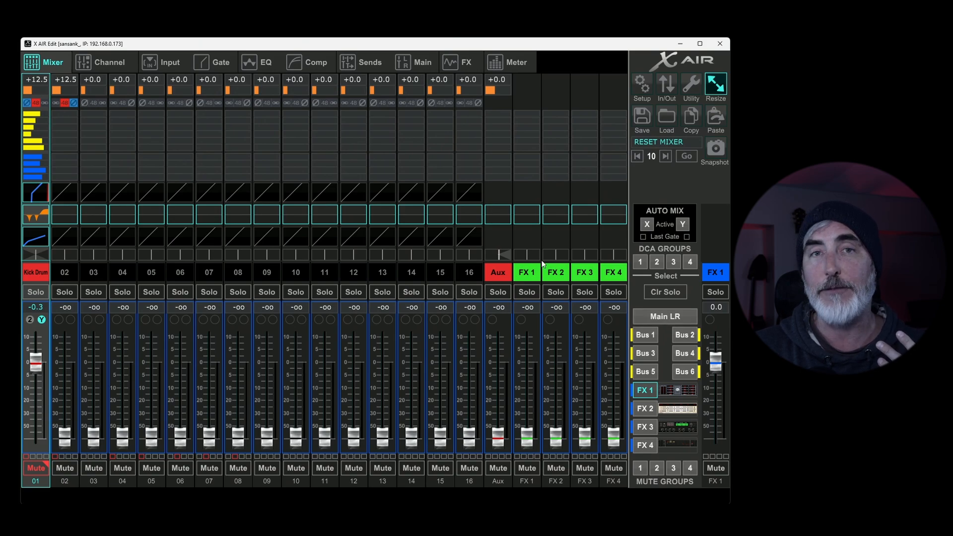
Step: Return to the Main LR mix and adjust the FX 1 return's fader to about +0.2 dB
click(679, 315)
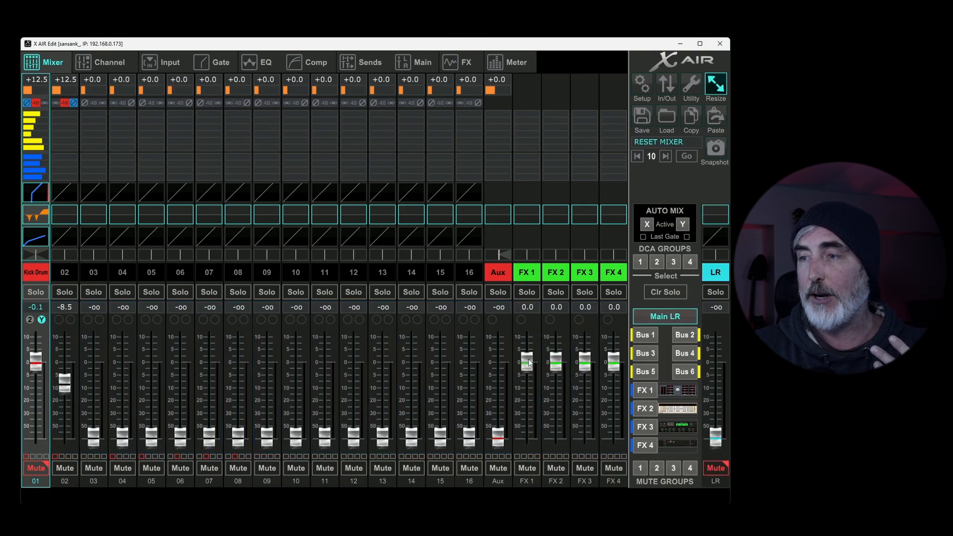
scroll(538, 358, up, 1)
scroll(538, 359, down, 1)
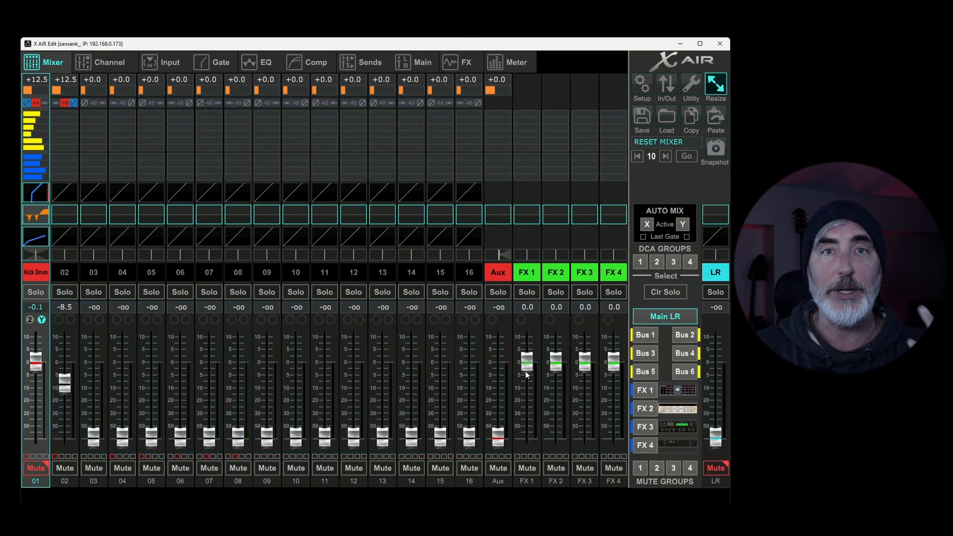
mouse_move(529, 367)
mouse_down()
mouse_move(529, 448)
mouse_move(543, 398)
mouse_move(525, 353)
mouse_up()
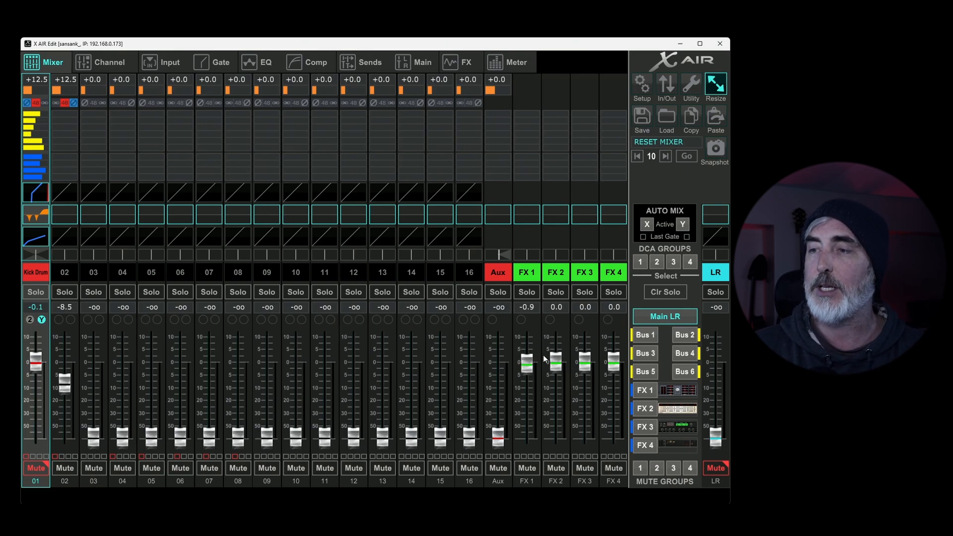
drag(530, 367, 531, 362)
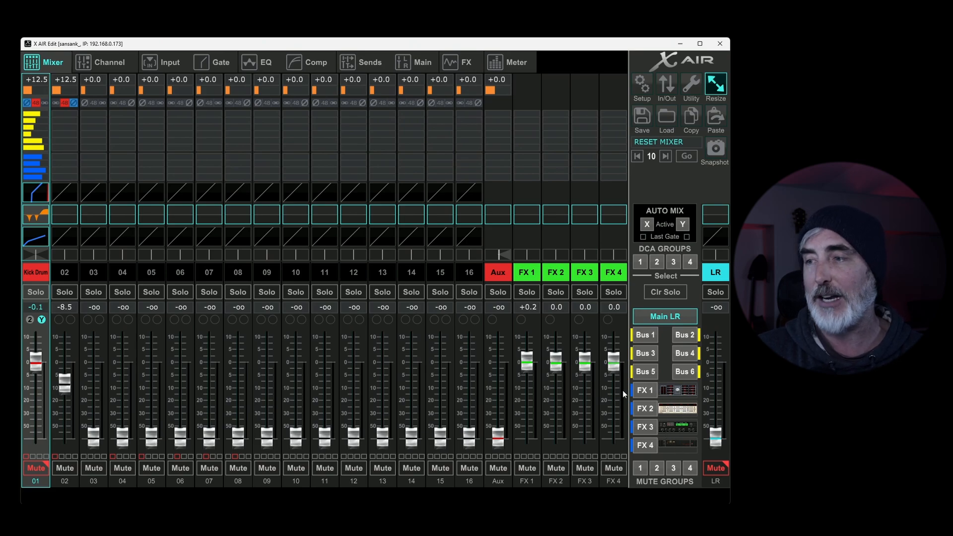
Step: Compare the FX 1, FX 2 and FX 3 send mixes with their matching return channels, and go back to the Main LR mix
click(646, 391)
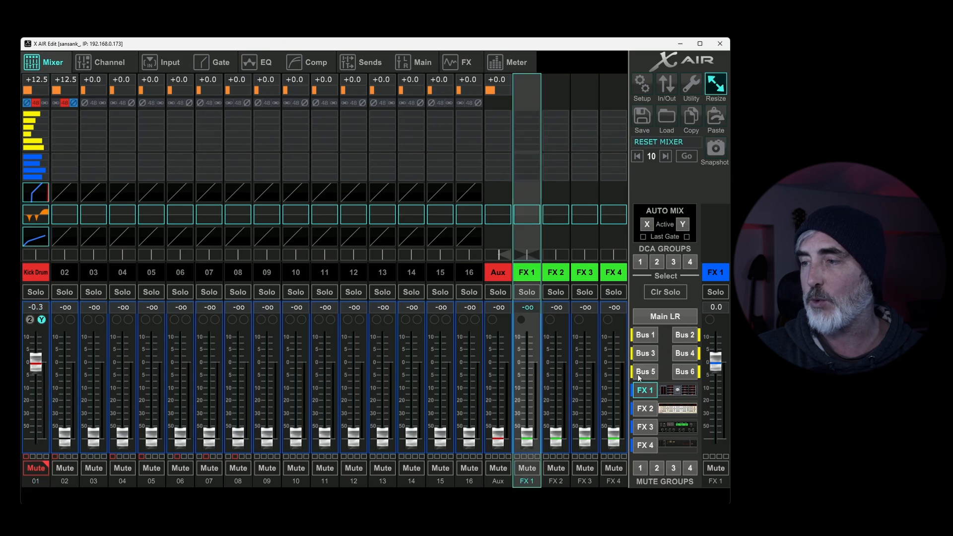
click(647, 409)
click(552, 275)
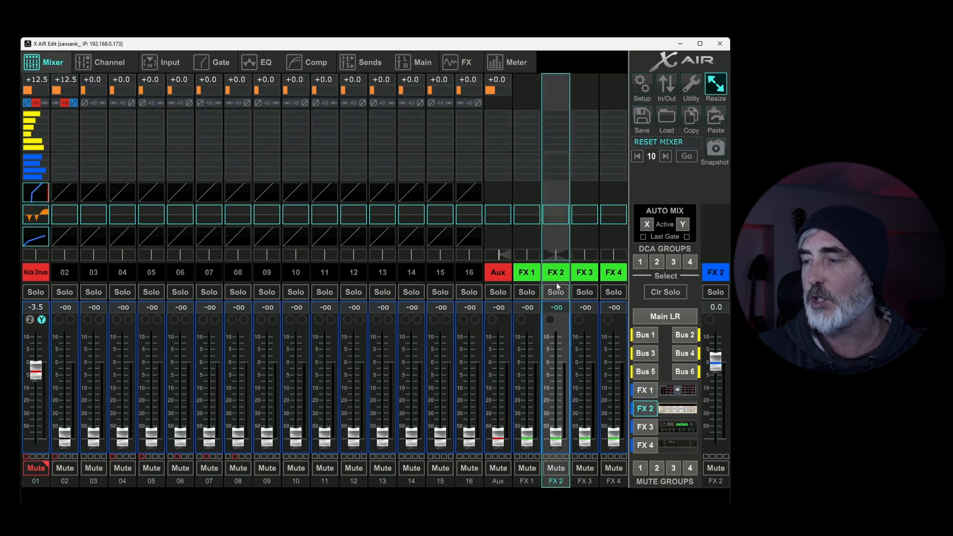
click(649, 431)
click(582, 280)
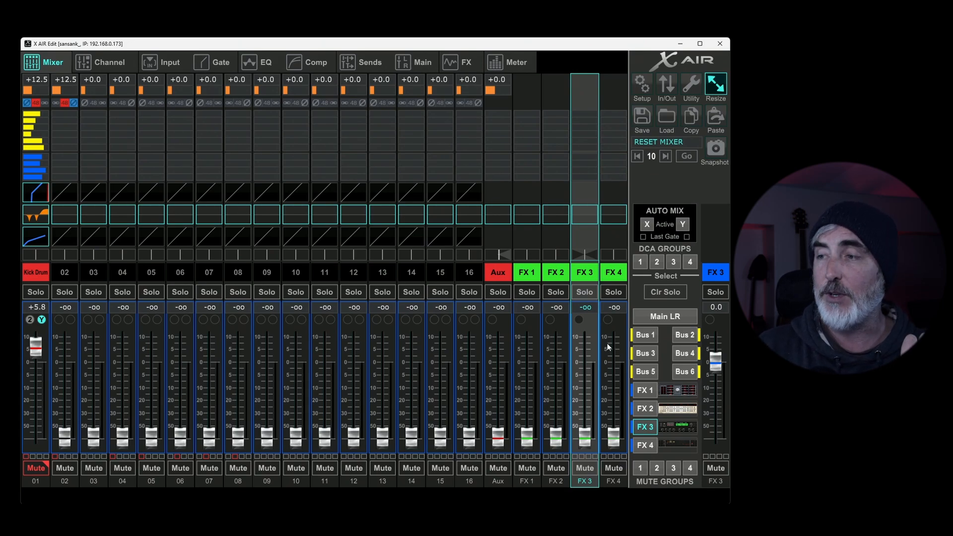
click(647, 392)
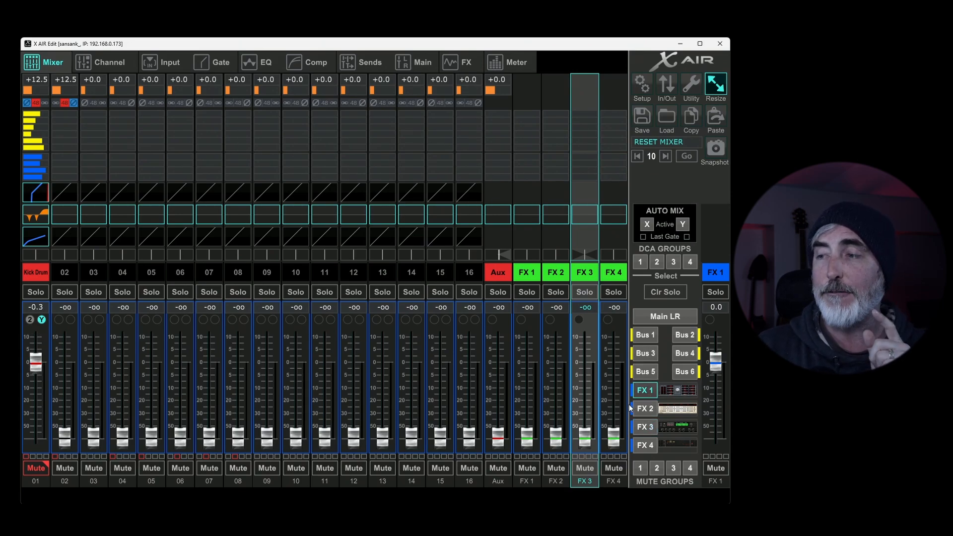
click(665, 316)
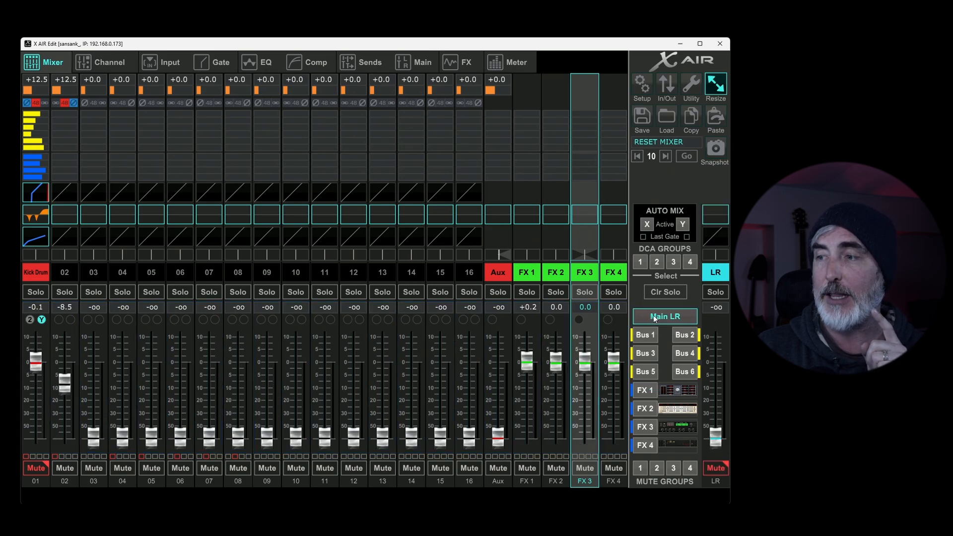
Step: Raise the FX 1 return's send level in the FX 1 mix and go back to the Main LR mix
click(645, 391)
drag(511, 436, 516, 387)
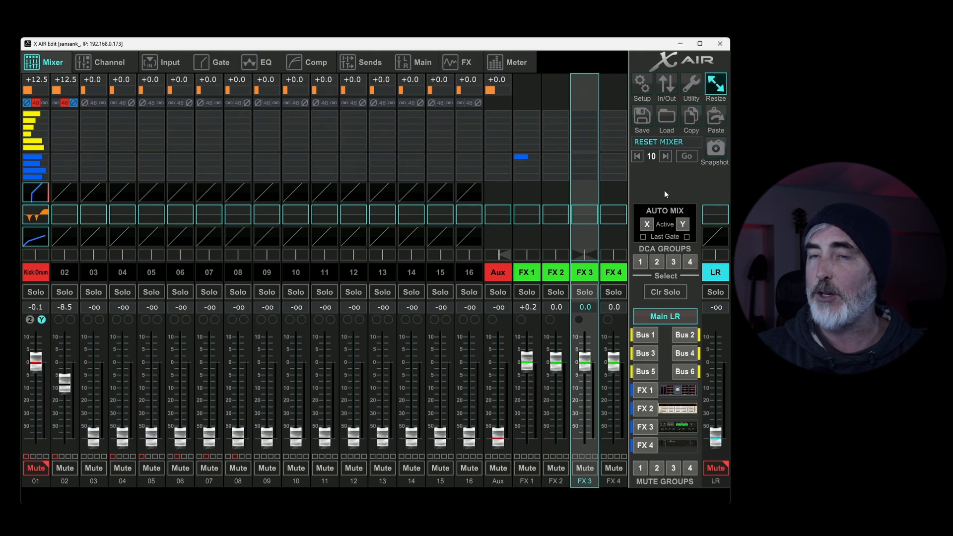
Step: Review the mixer setup's Connection, AP, WLAN, LAN, Audio/Midi, Monitor and GUI Prefs settings
click(642, 85)
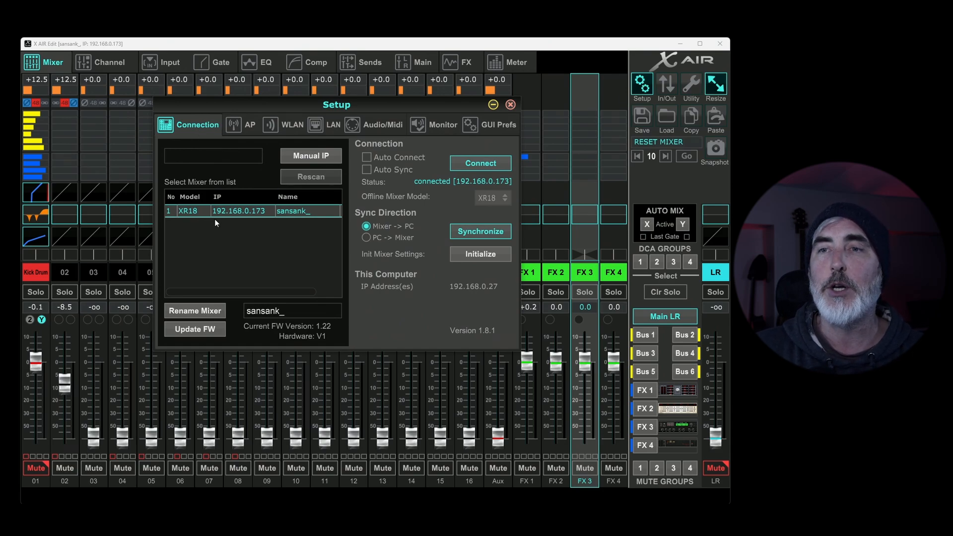
click(247, 126)
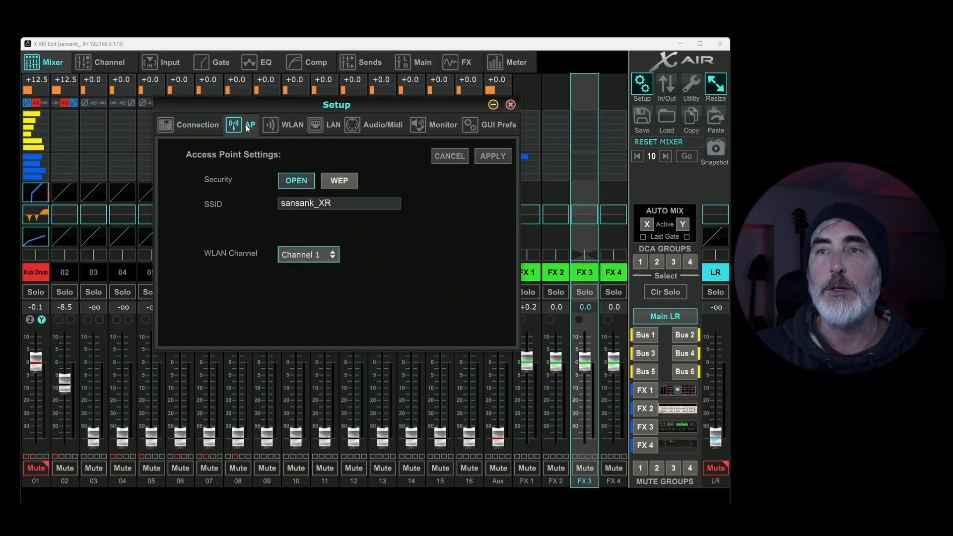
click(287, 126)
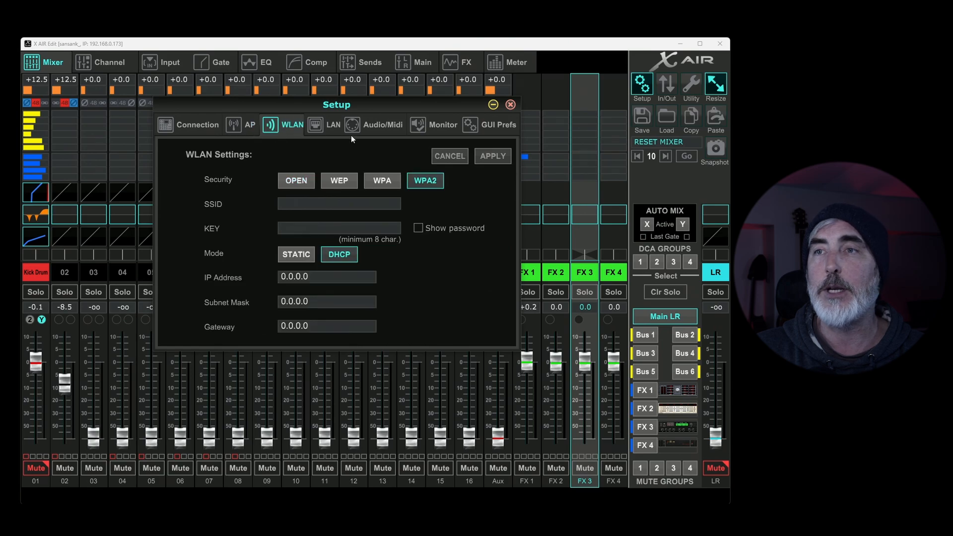
click(333, 126)
click(376, 126)
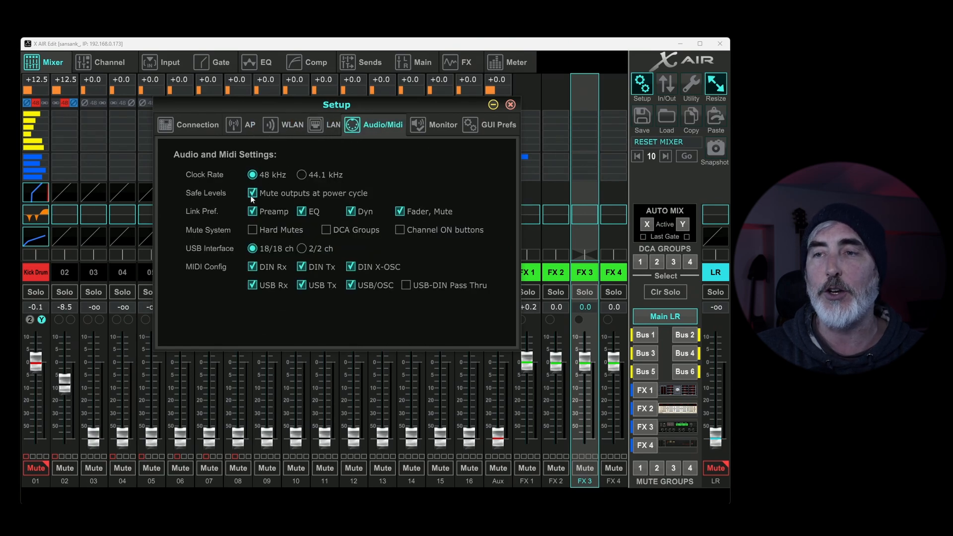
click(452, 126)
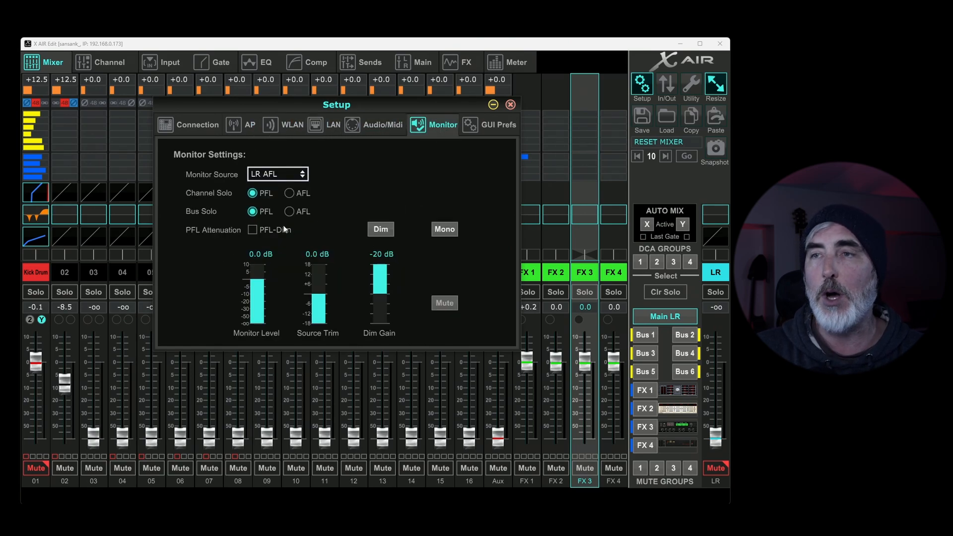
click(491, 125)
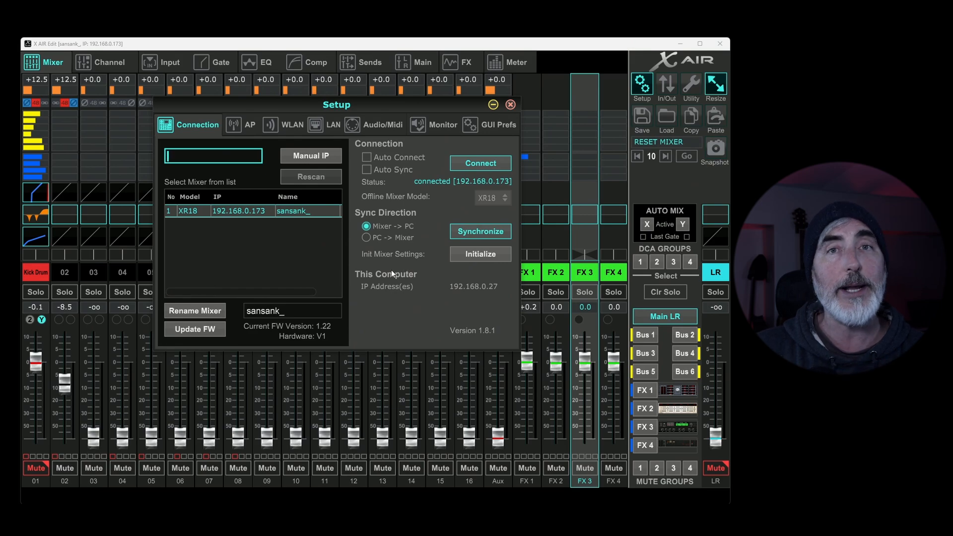
Step: Leave the sync direction at Mixer -> PC, initialize all mixer settings, and close the setup
click(367, 238)
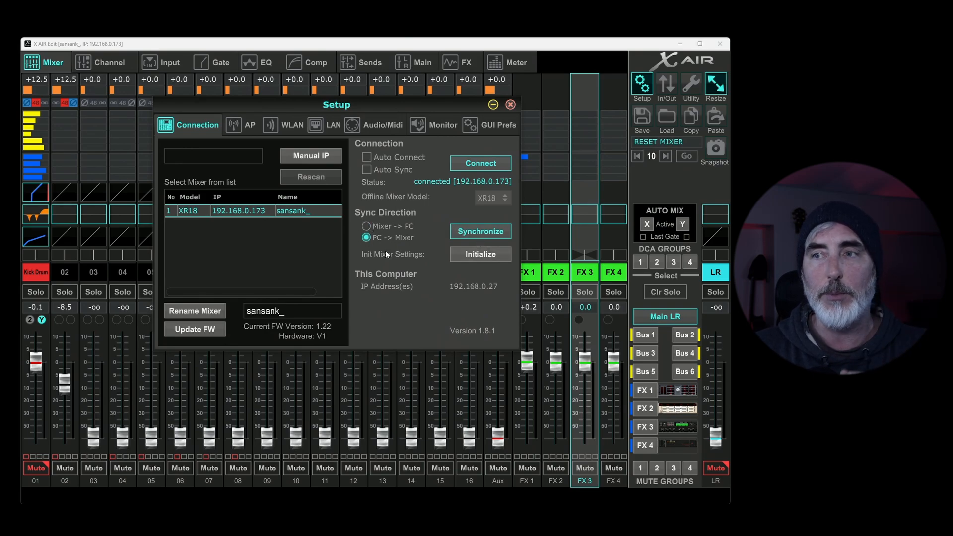
click(366, 227)
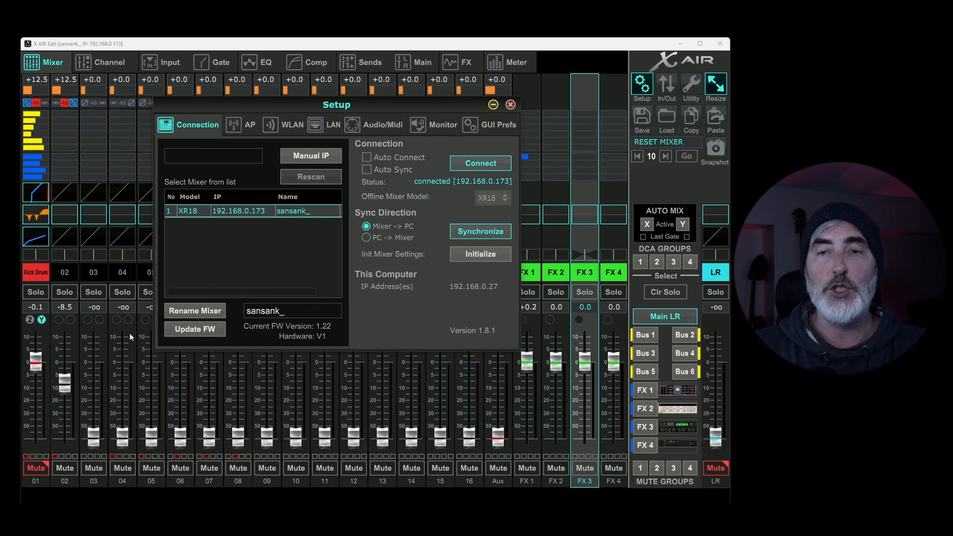
click(484, 254)
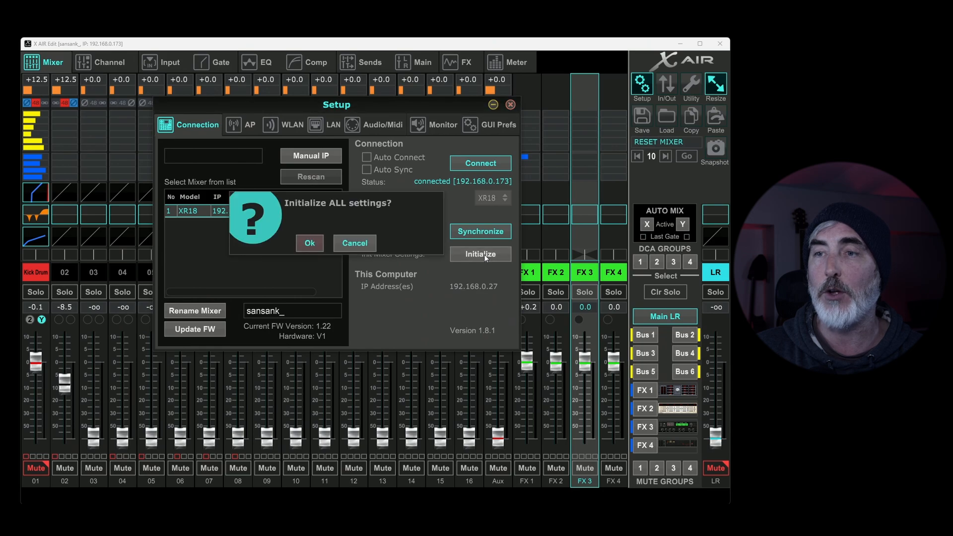
click(302, 250)
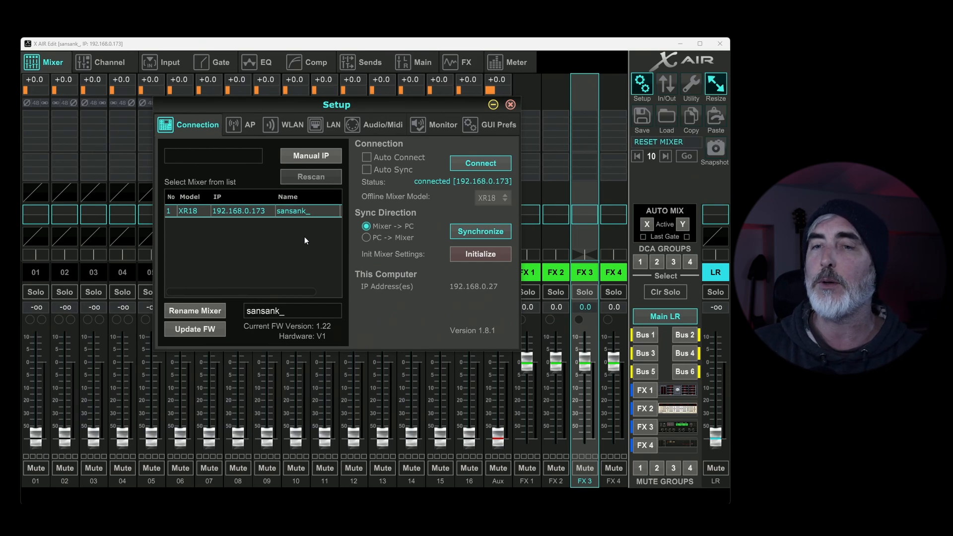
click(511, 104)
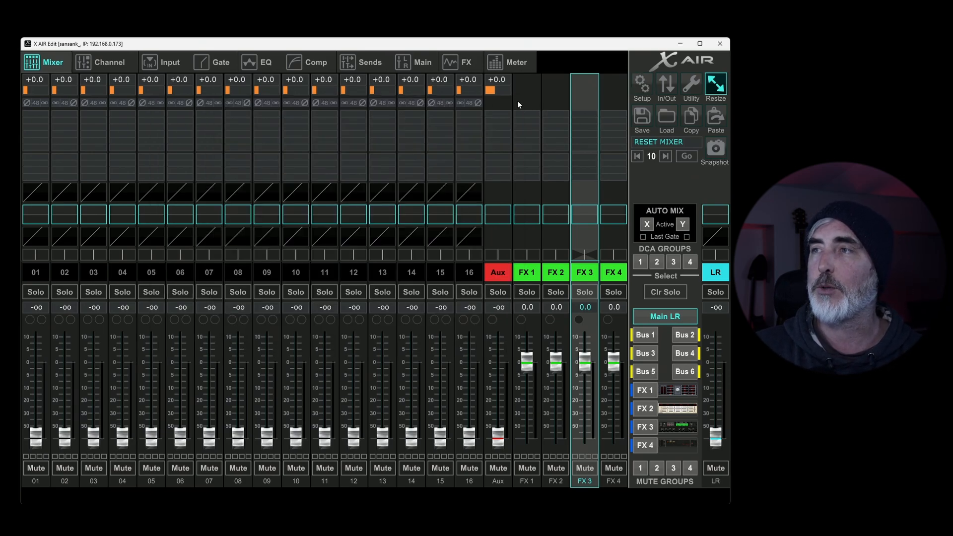
Step: Examine the In/Out routing grids for inputs, USB returns, USB sends, Ultranet and Aux outputs
click(668, 84)
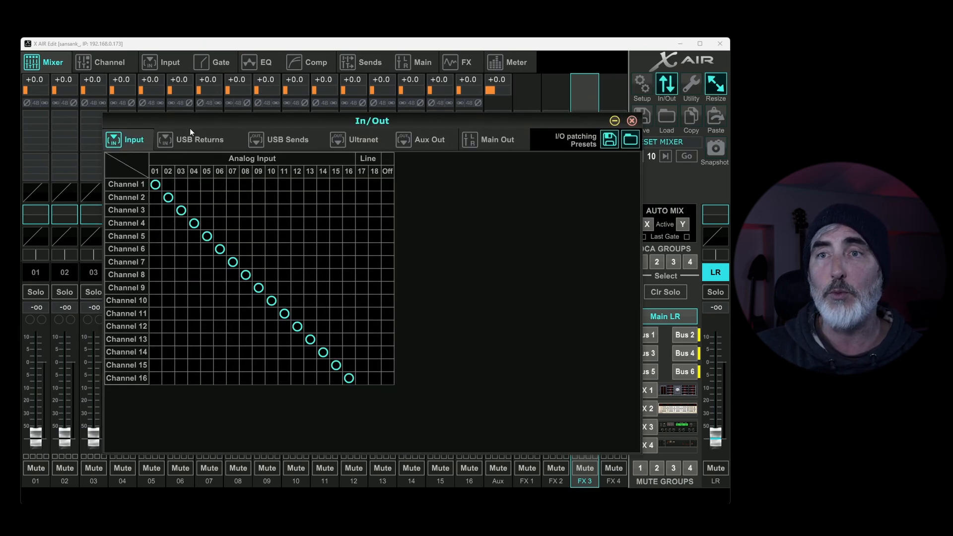
click(200, 142)
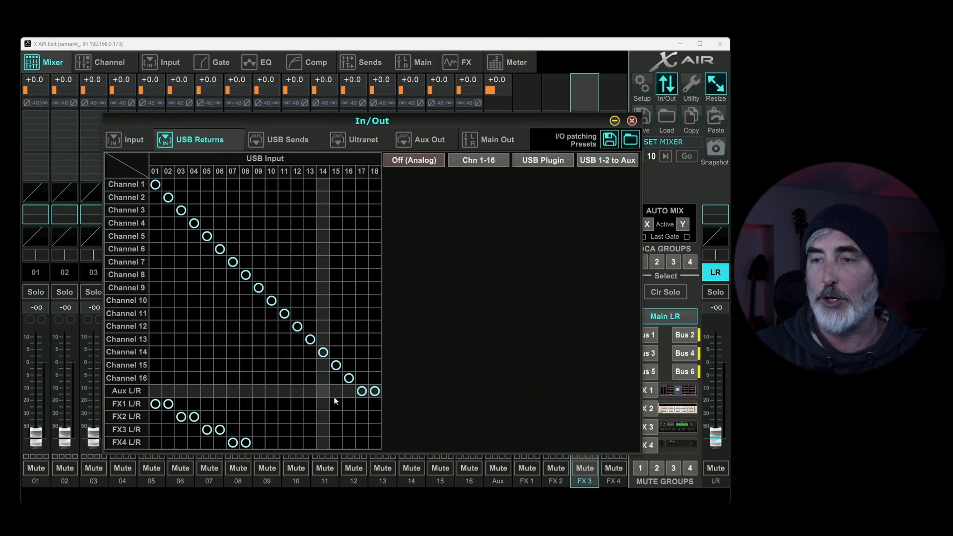
click(286, 142)
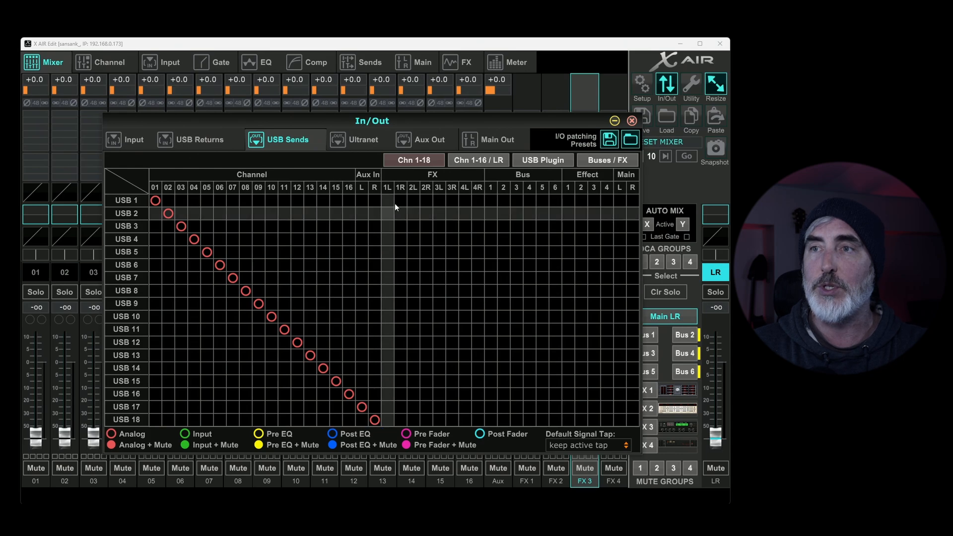
click(363, 140)
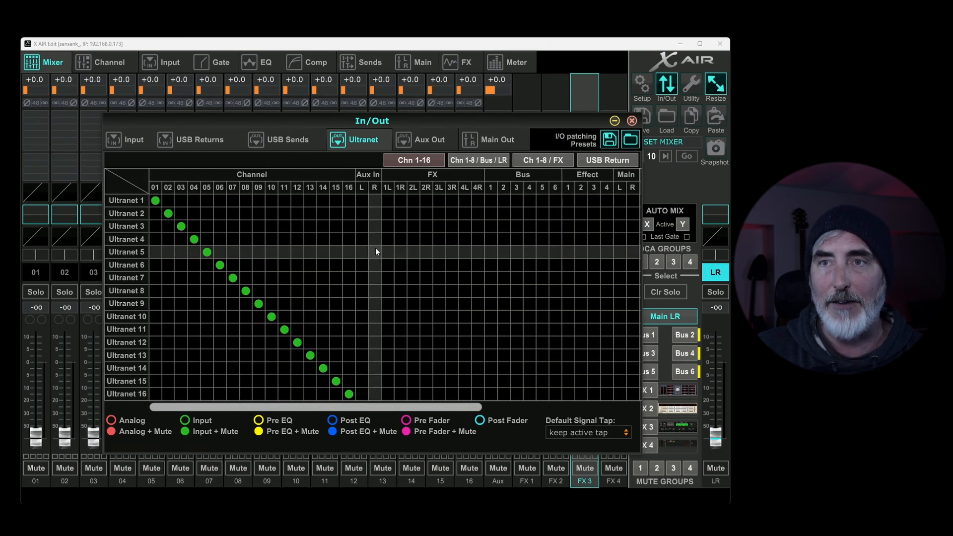
click(188, 141)
click(287, 142)
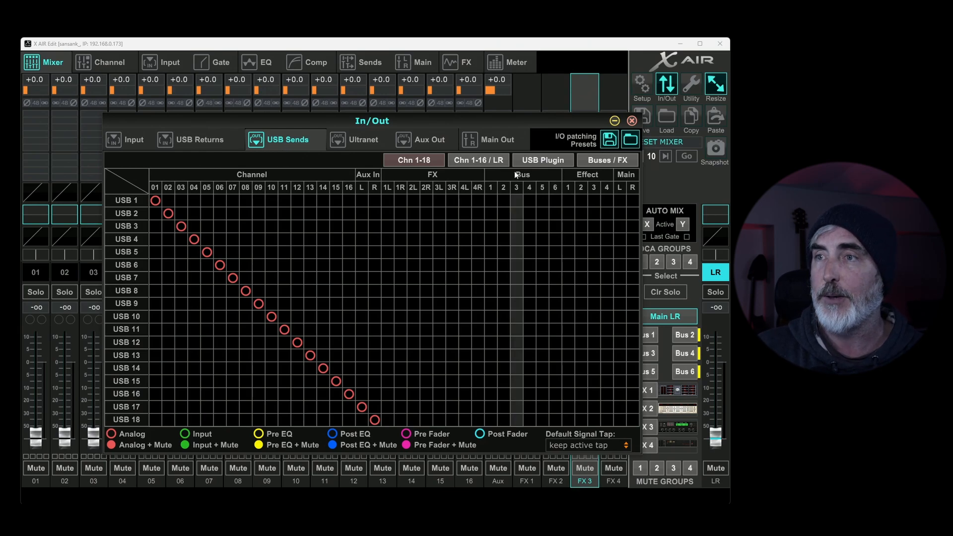
click(426, 140)
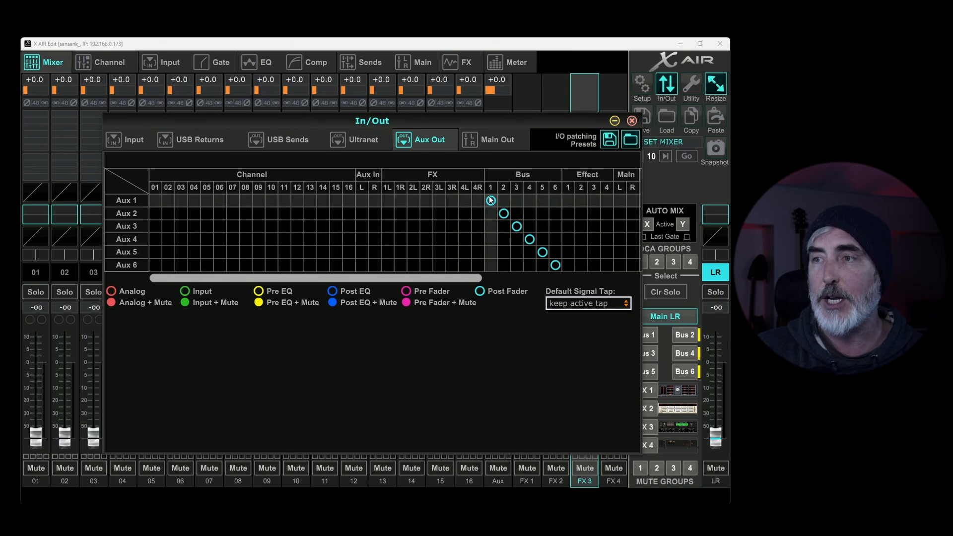
mouse_move(487, 202)
mouse_down()
mouse_move(262, 198)
mouse_move(492, 201)
mouse_up()
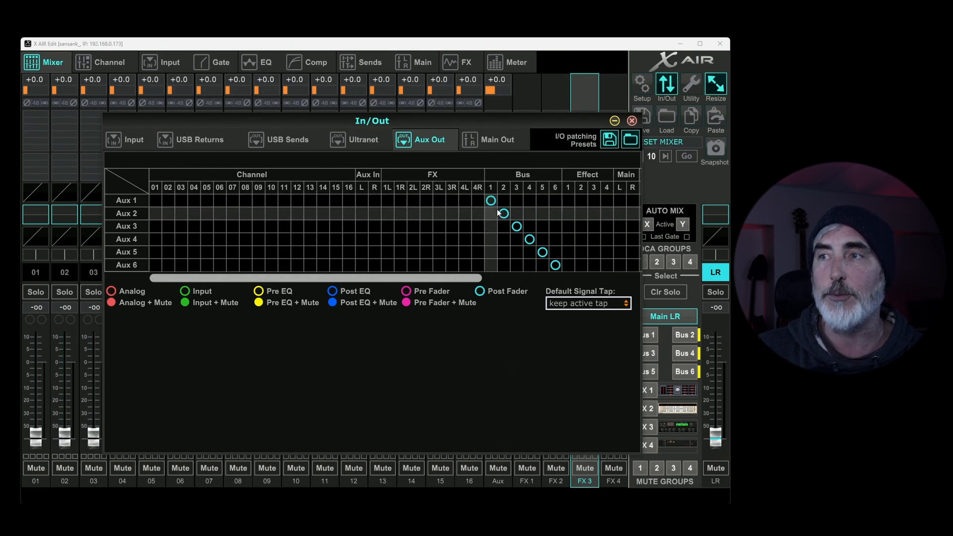
Step: Try routing the Main output to USB 1/2 and Phones to USB 7/8, and restore them to Main L/R and Monitor
click(497, 141)
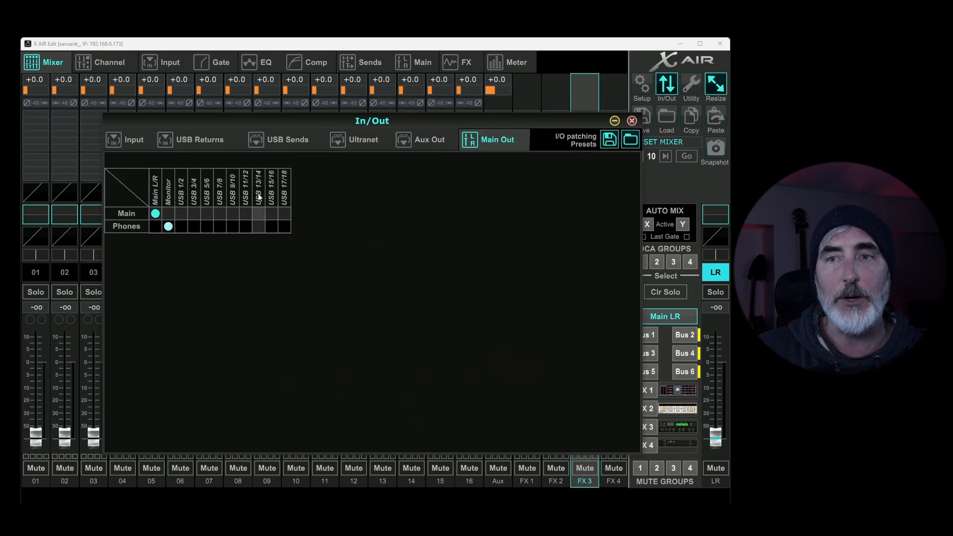
click(180, 213)
click(207, 227)
click(220, 213)
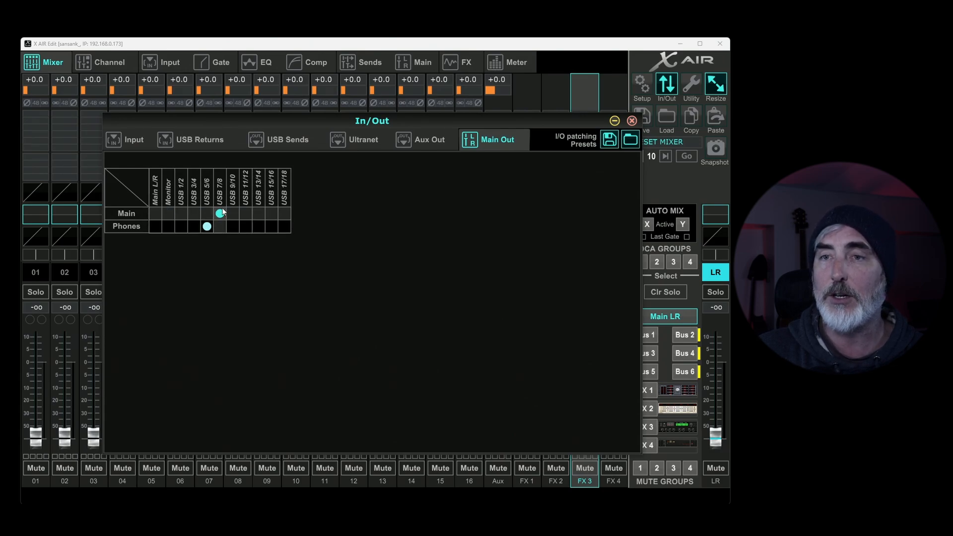
click(182, 214)
click(168, 226)
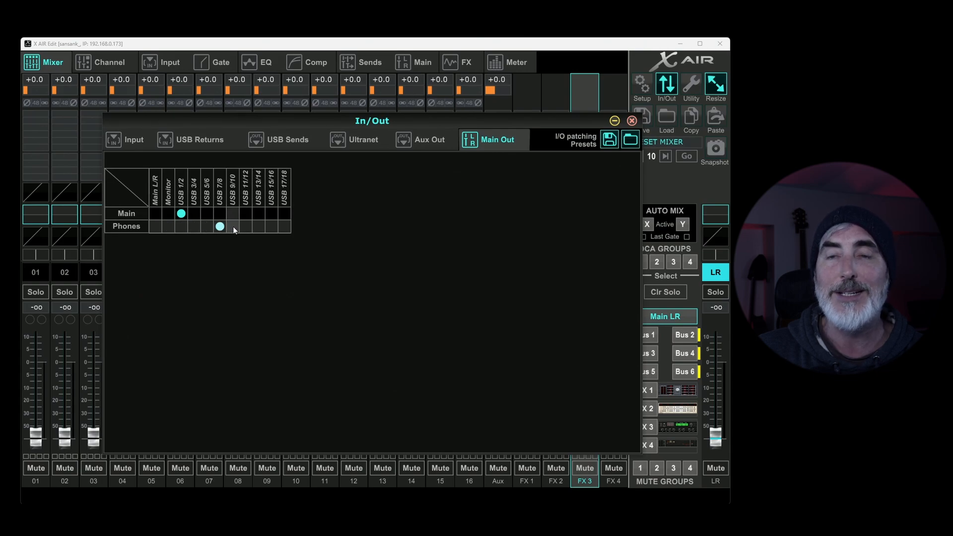
click(169, 226)
click(156, 214)
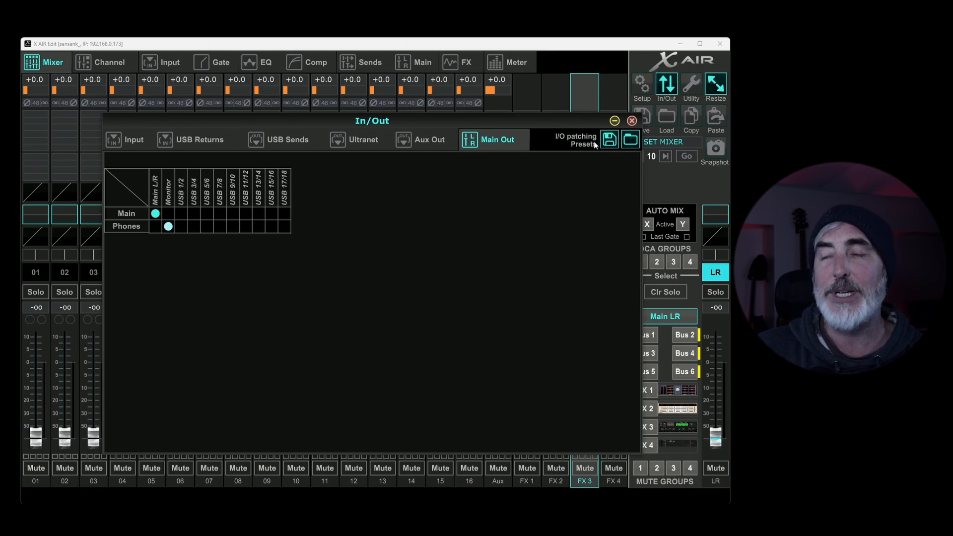
Step: Look through the USB Returns, USB Sends and Ultranet routing grids again and return to the Input grid
click(188, 141)
click(133, 140)
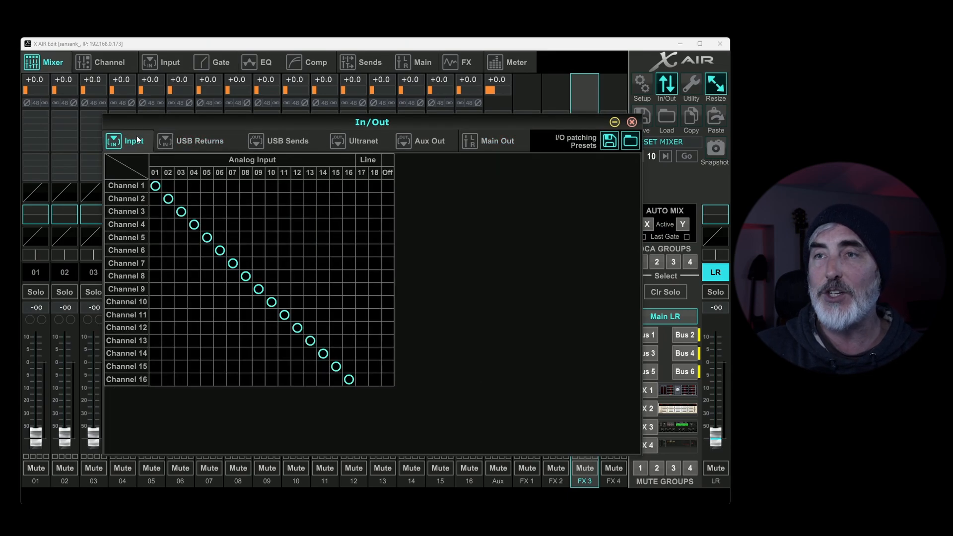
click(280, 140)
click(360, 141)
click(400, 140)
click(280, 141)
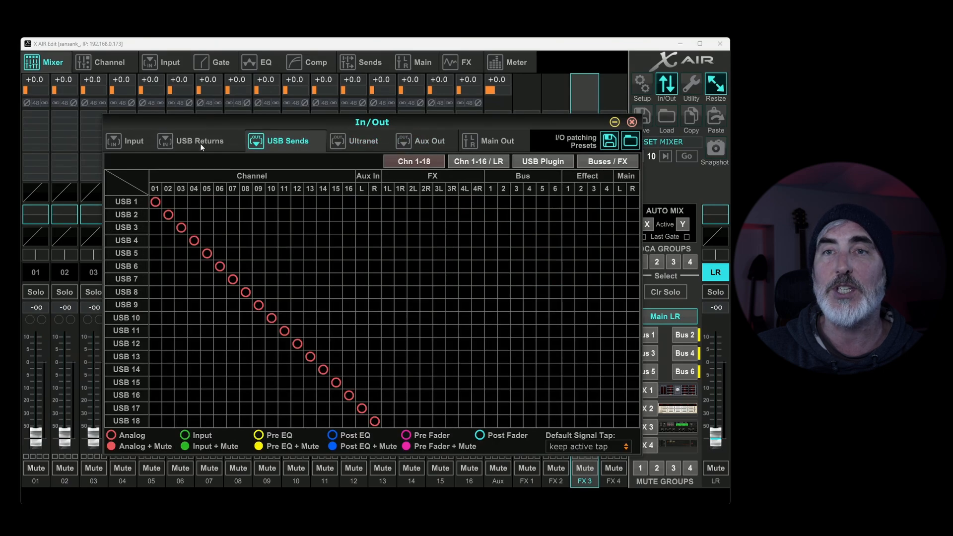
click(130, 140)
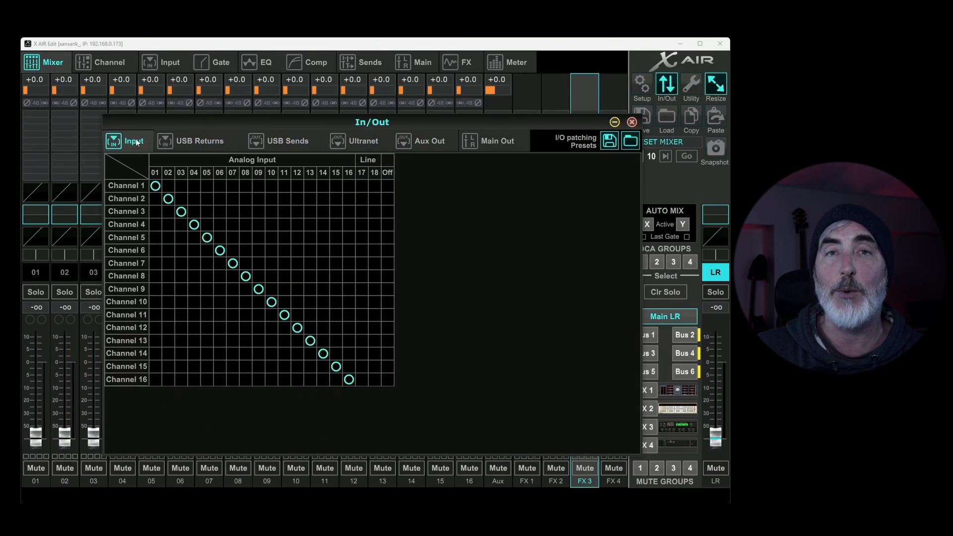
Step: Inspect the save and load options for I/O patching presets with all sections selected, cancel both file dialogs, and close the routing window
click(608, 143)
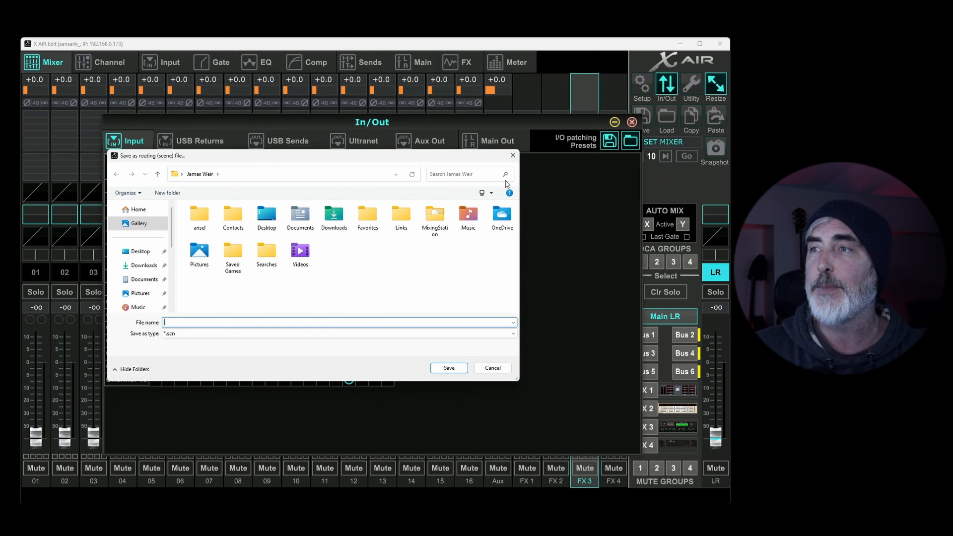
click(513, 155)
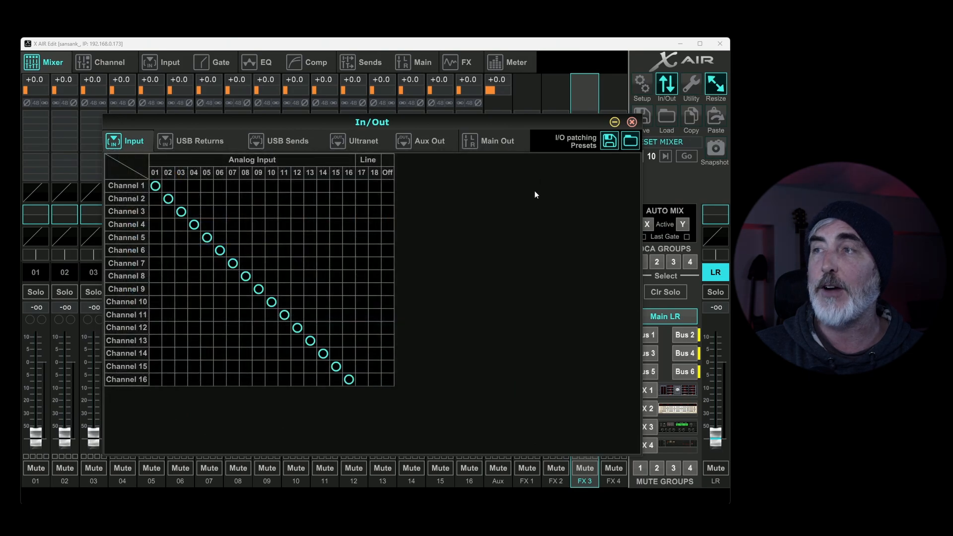
click(630, 142)
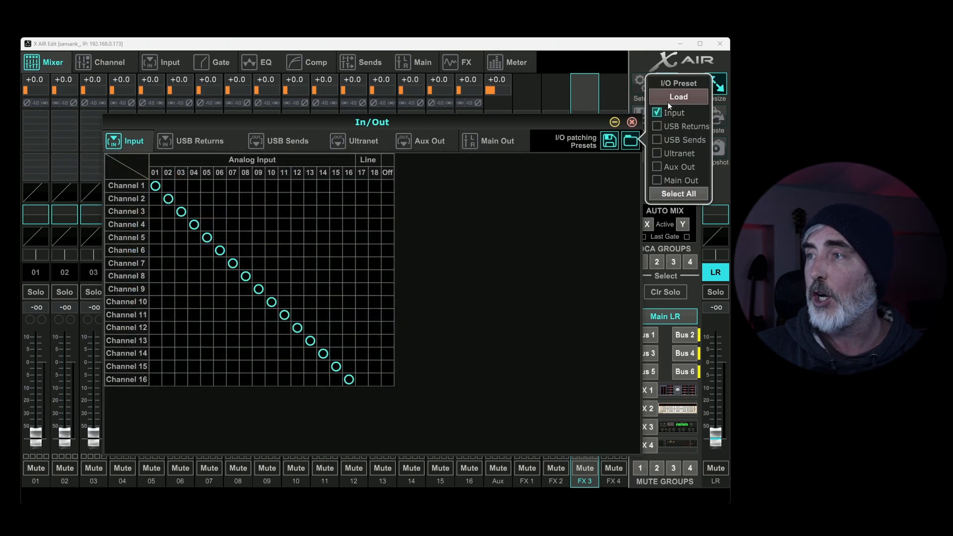
click(670, 194)
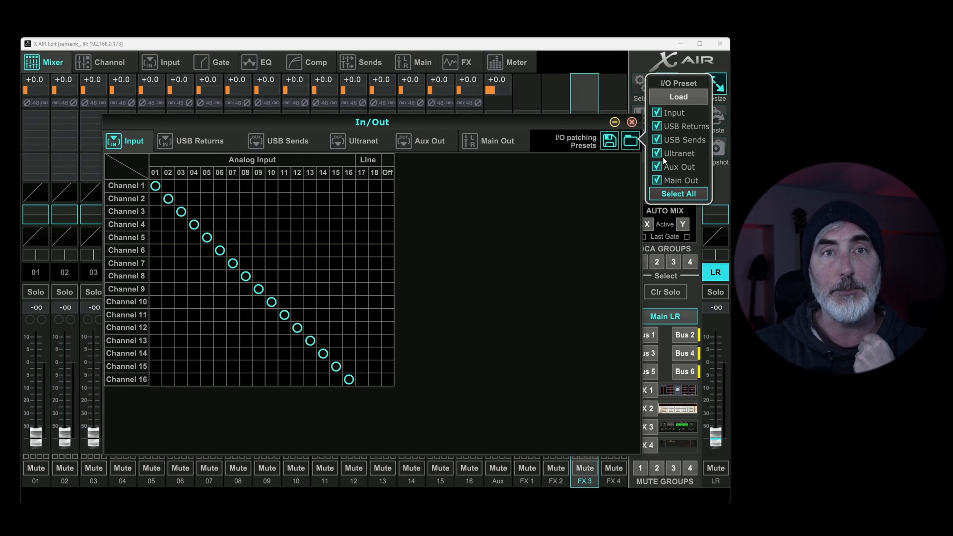
click(677, 97)
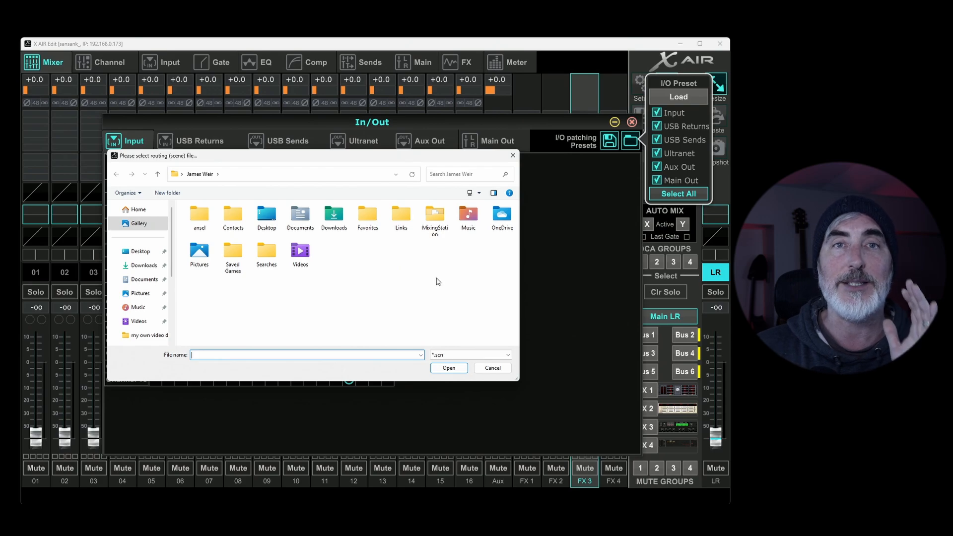
click(513, 155)
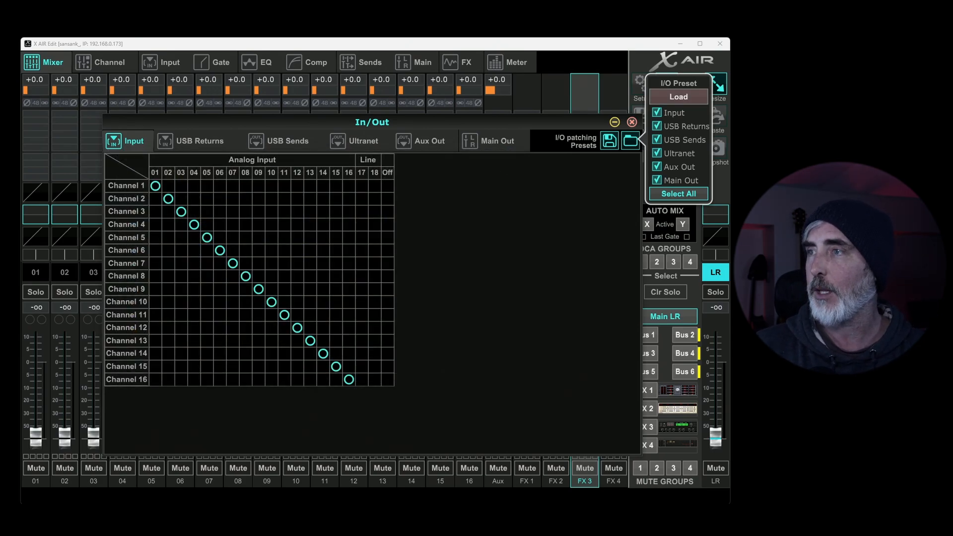
click(631, 122)
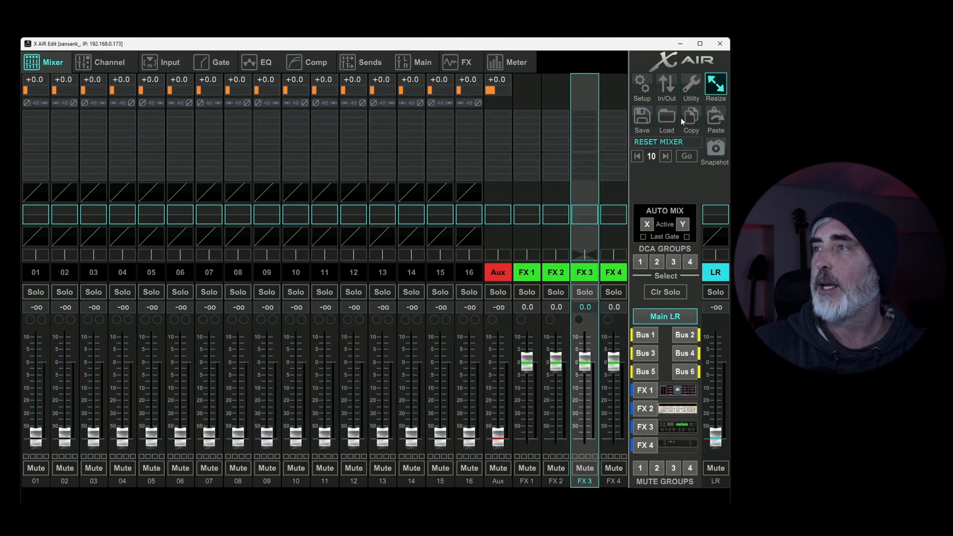
Step: Show the floating Mon/Solo and Main level meter, move it over the first channels, and close it
click(692, 85)
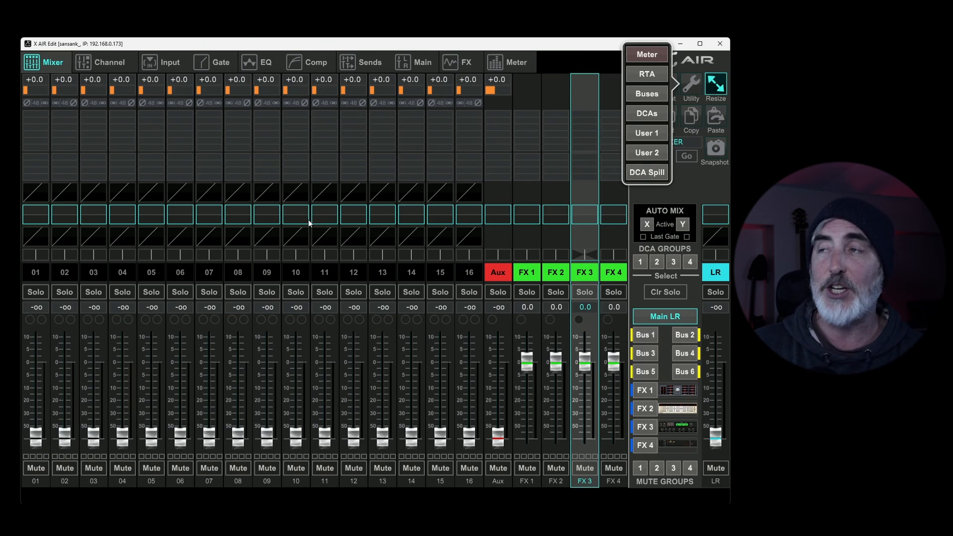
click(656, 56)
drag(297, 189, 116, 120)
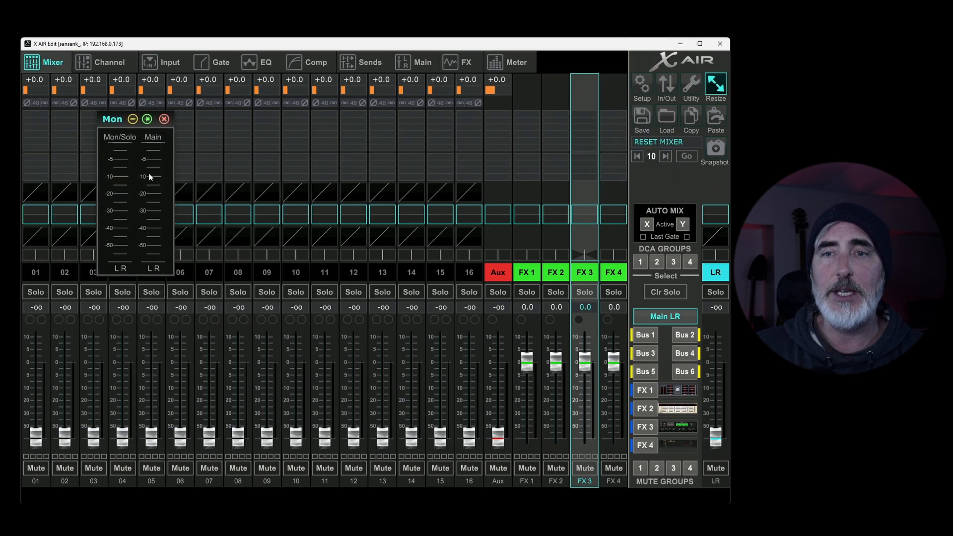
click(165, 119)
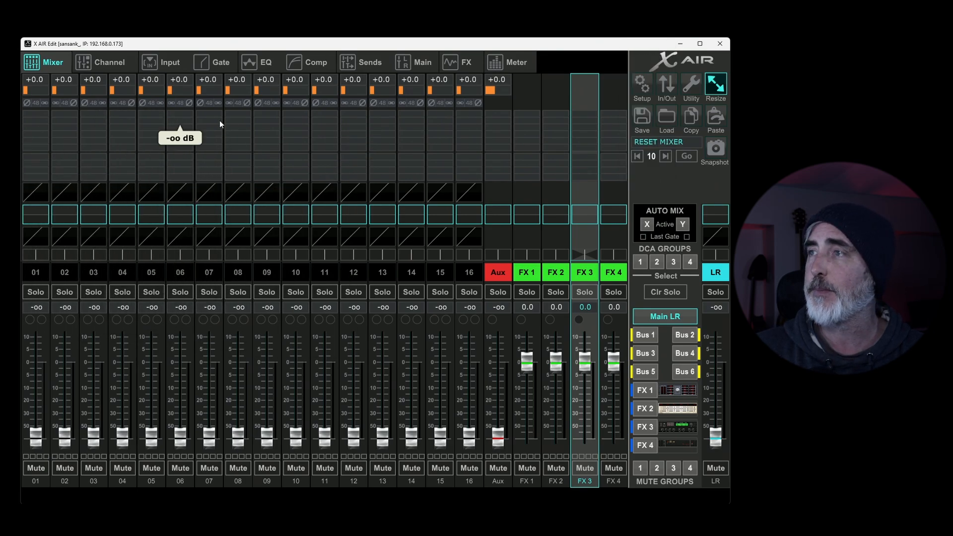
Step: Show the floating RTA window and move it aside, off the channel strips
click(713, 86)
click(656, 75)
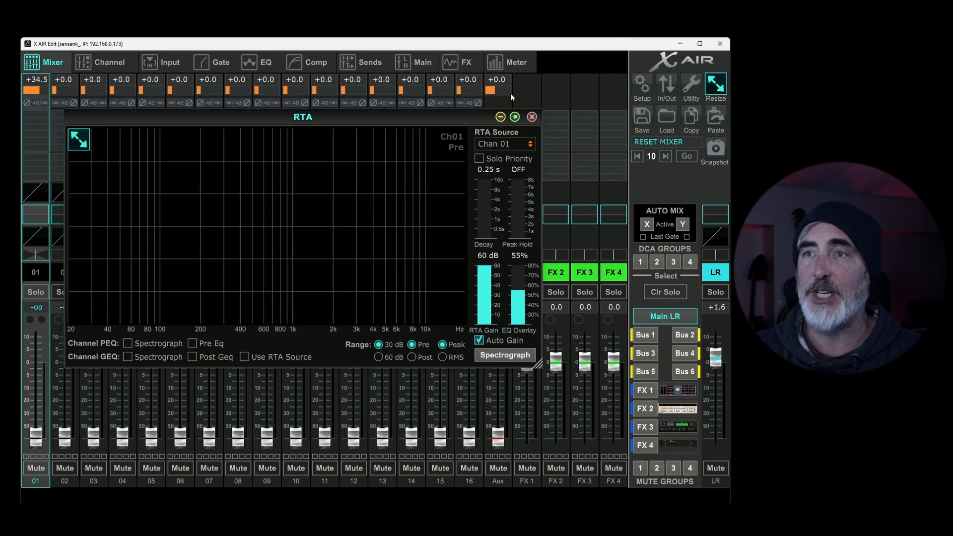
drag(330, 113, 225, 95)
click(37, 393)
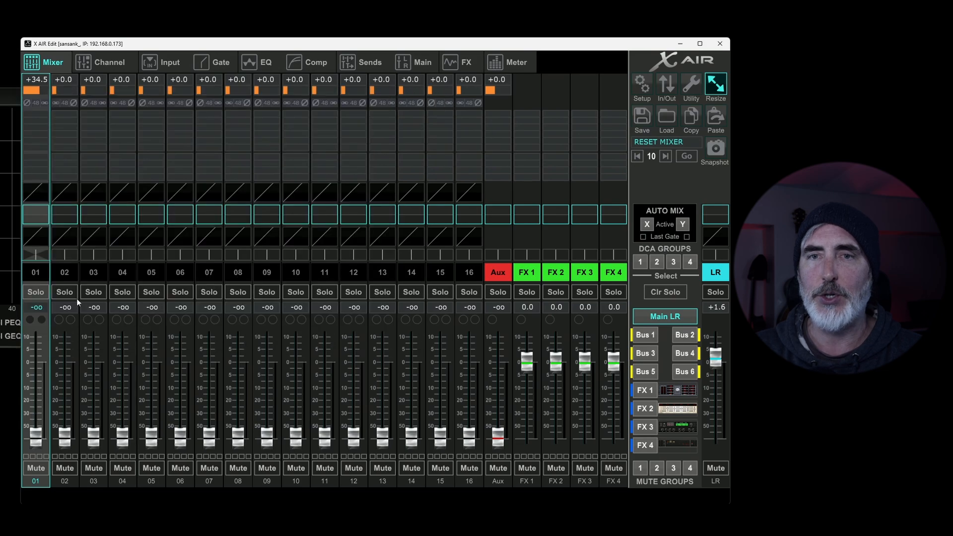
Step: Enable phantom power on channel 01, return to the mixer overview, and bring the RTA window back over the channels
click(107, 64)
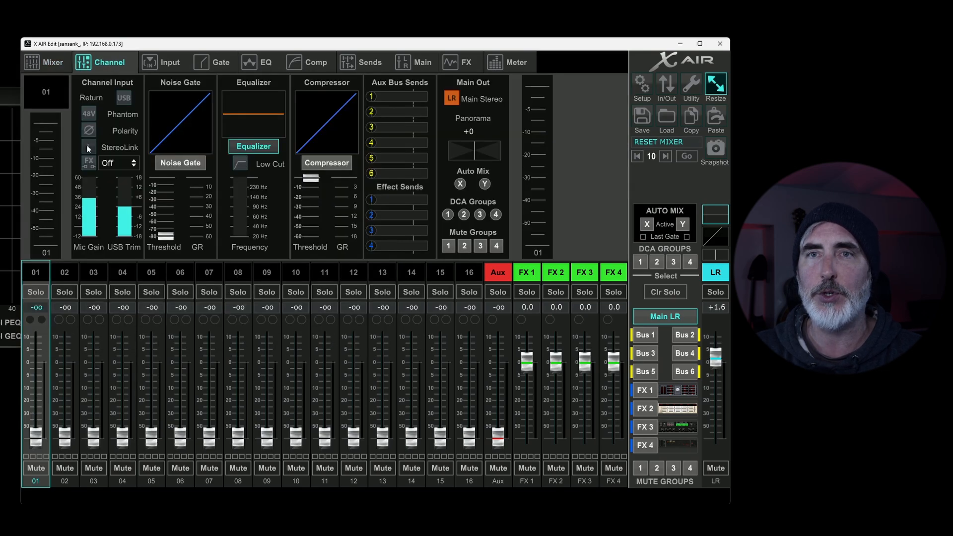
click(50, 62)
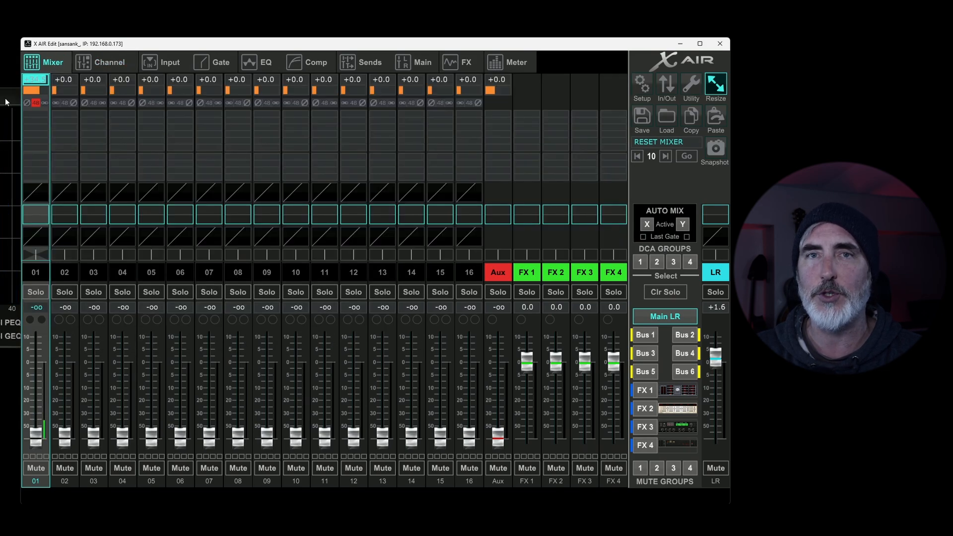
drag(155, 98, 279, 100)
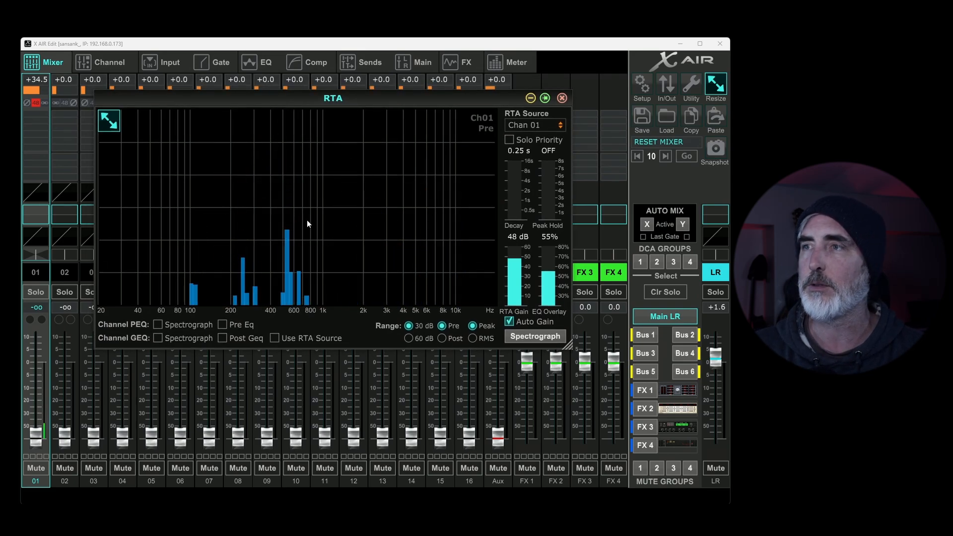
Step: Set the RTA source to Main LR and raise the channel 01 fader to about -2.1 dB
click(538, 124)
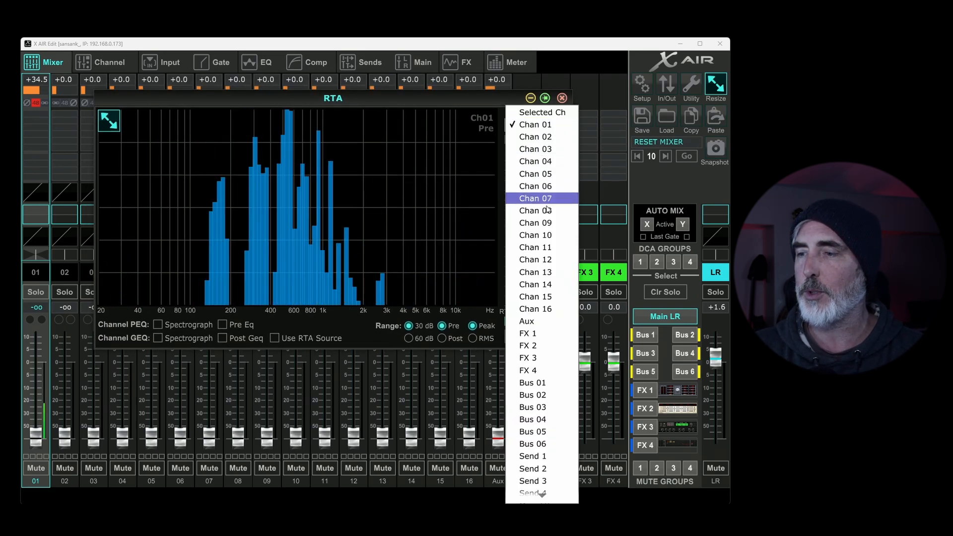
click(536, 482)
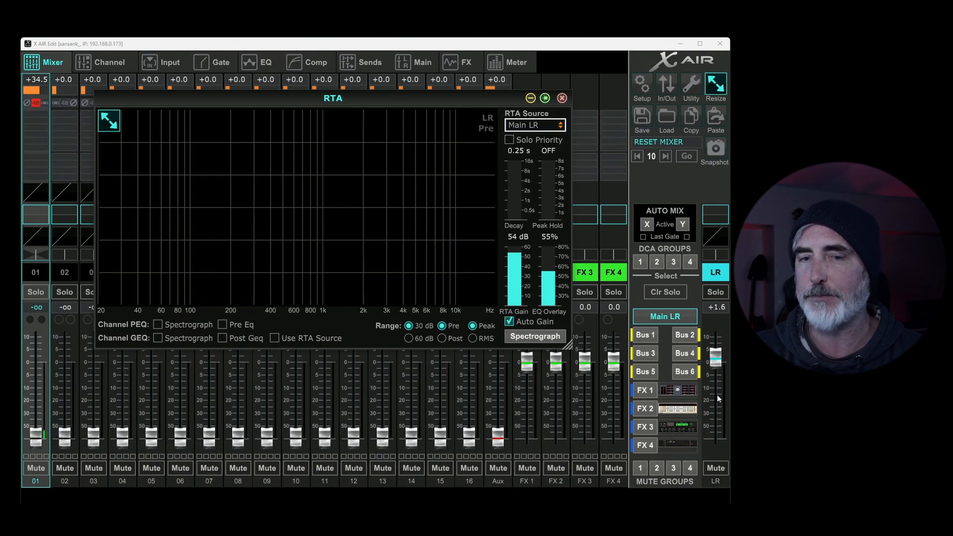
drag(43, 422, 43, 365)
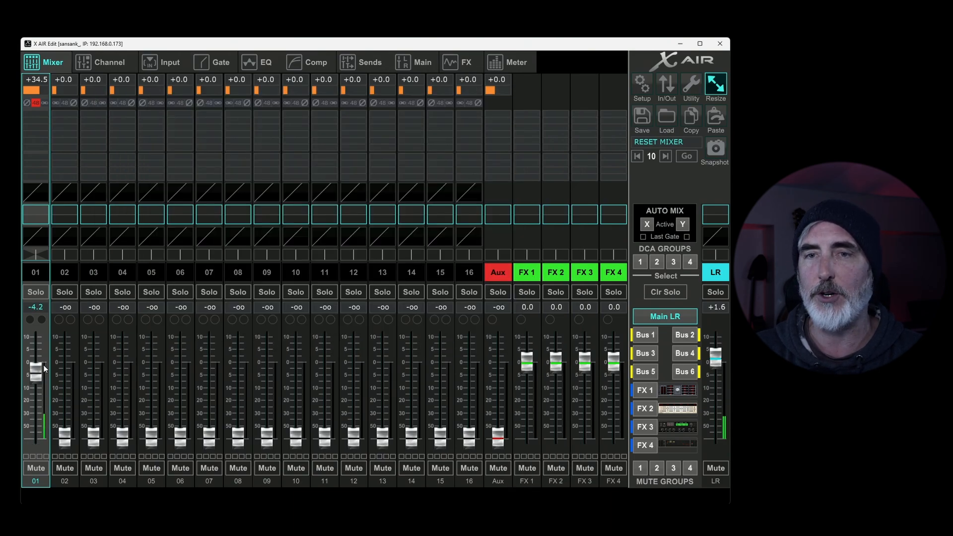
Step: Show the RTA window again and set its source to Chan 01
click(682, 87)
click(651, 73)
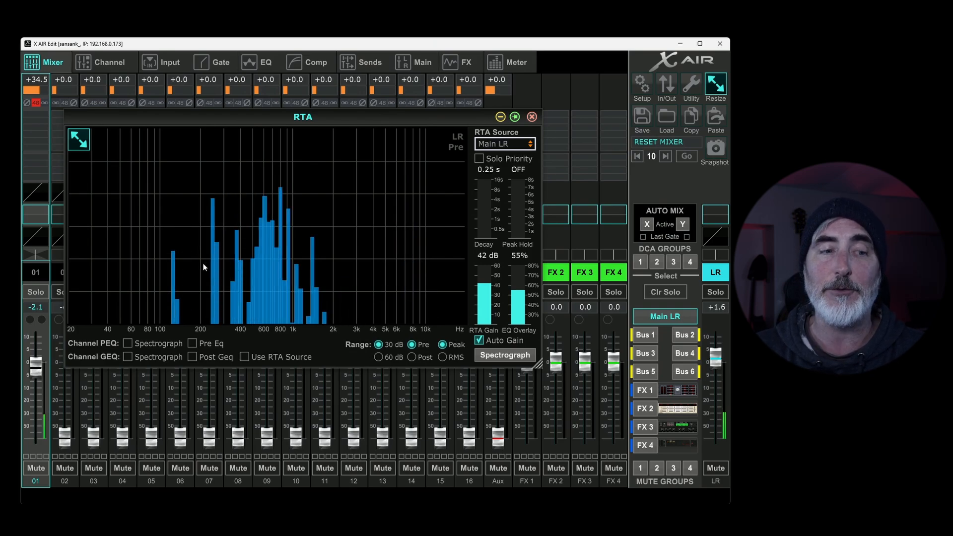
click(501, 145)
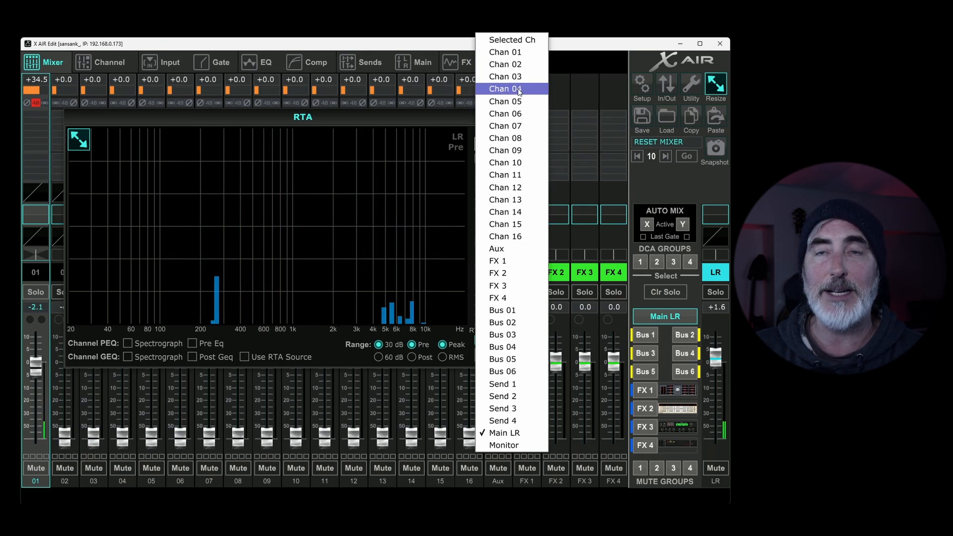
click(522, 50)
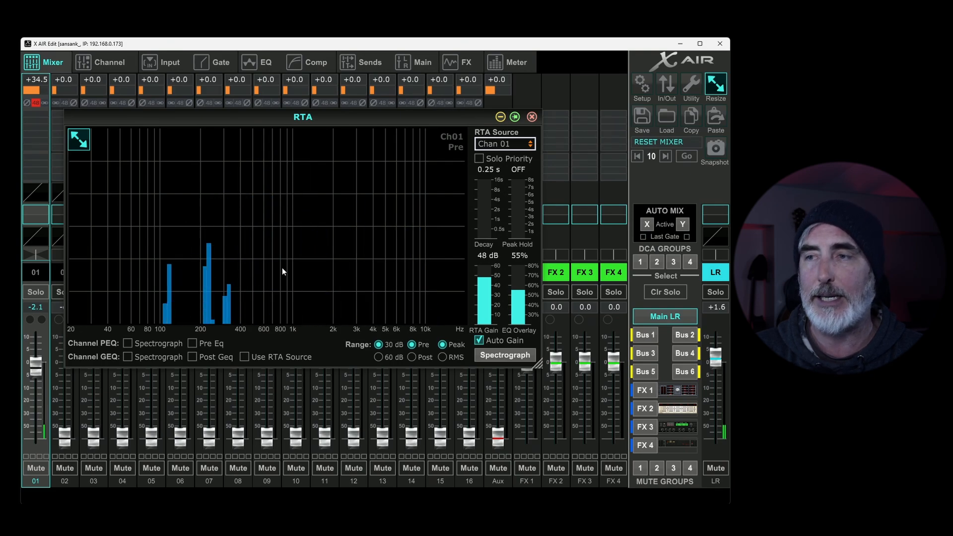
Step: Switch the RTA to the spectrograph view and back, look through the source list, and close the window
click(500, 355)
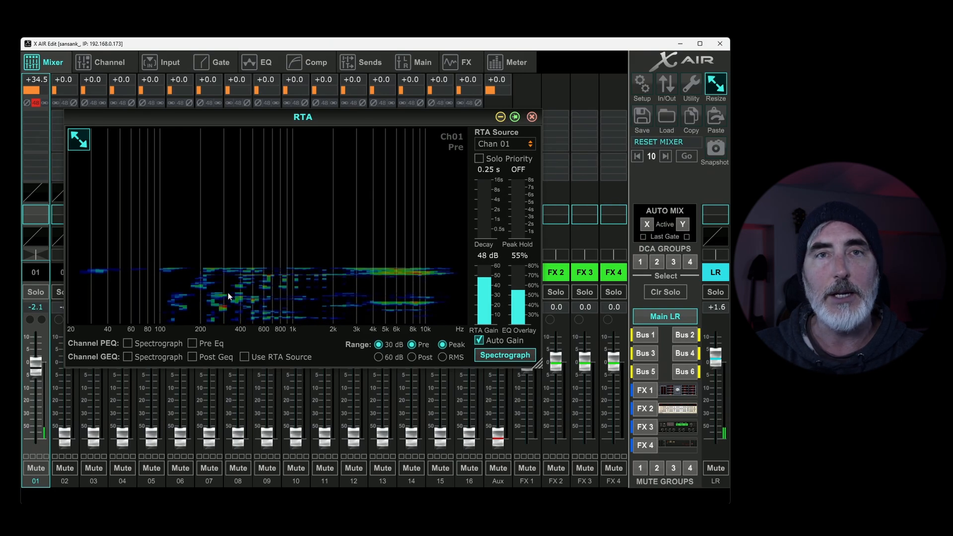
click(491, 357)
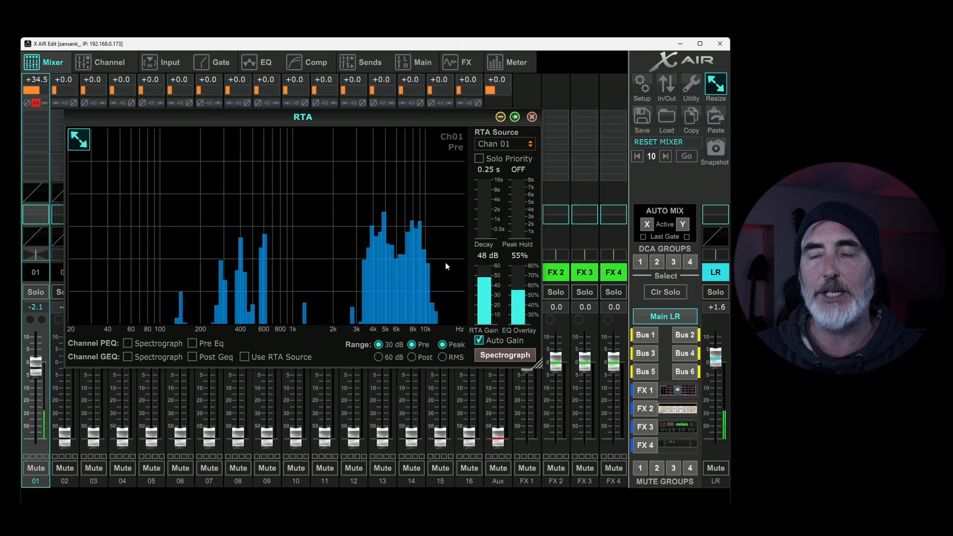
mouse_move(485, 219)
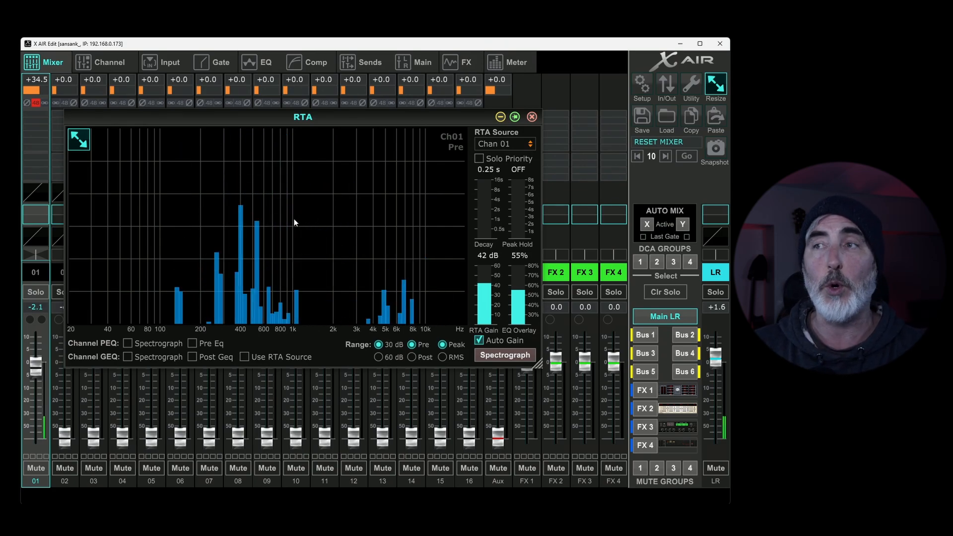
click(512, 144)
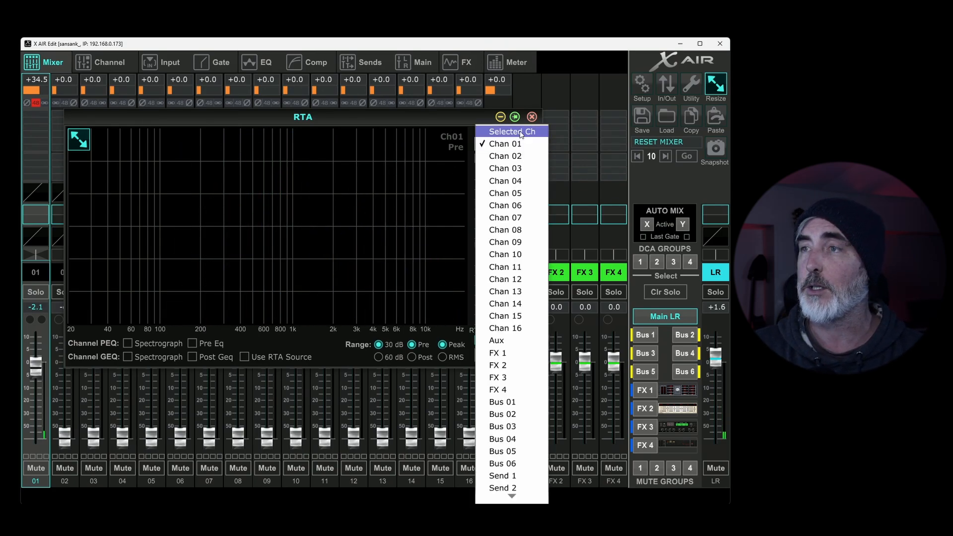
scroll(504, 437, down, 2)
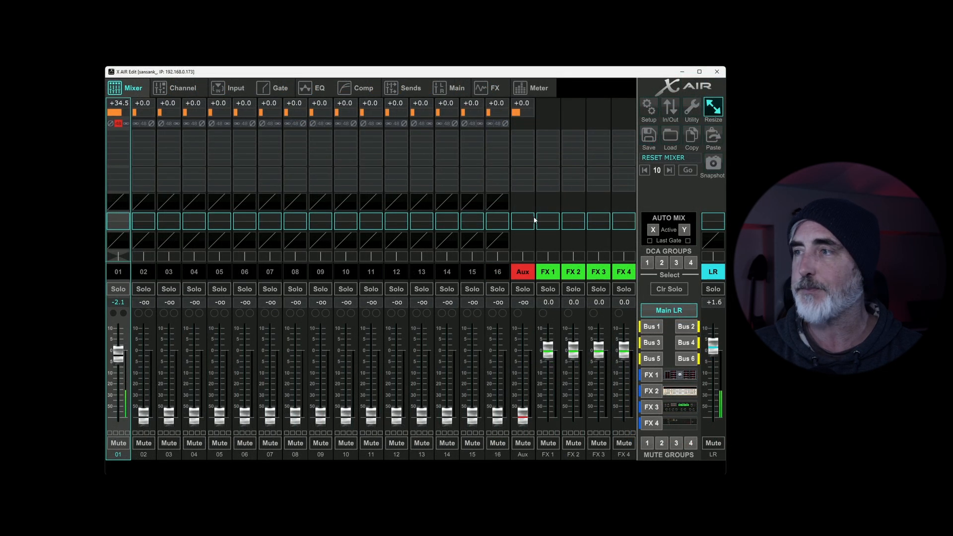
Step: Show the floating Buses window and place it beside the mixer so it overlaps only the first channels
click(694, 112)
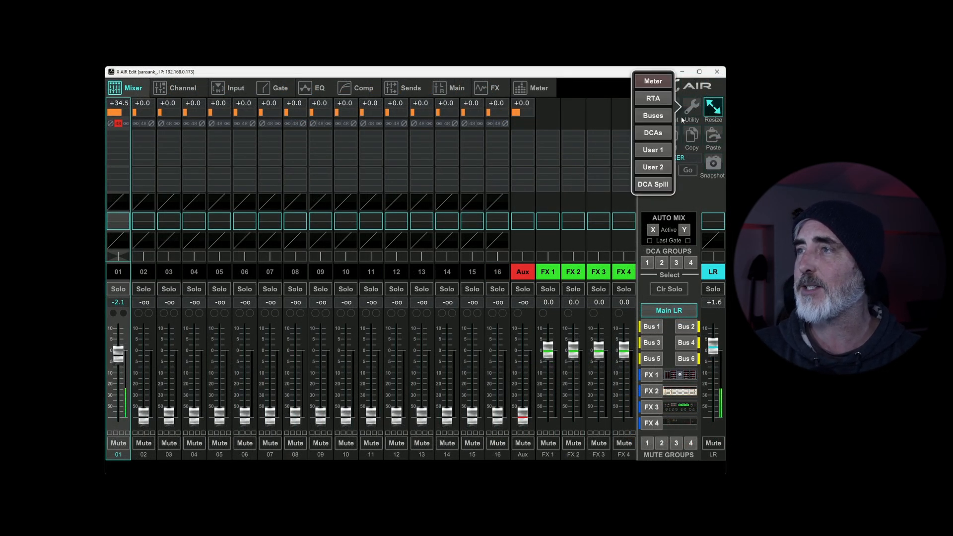
click(654, 115)
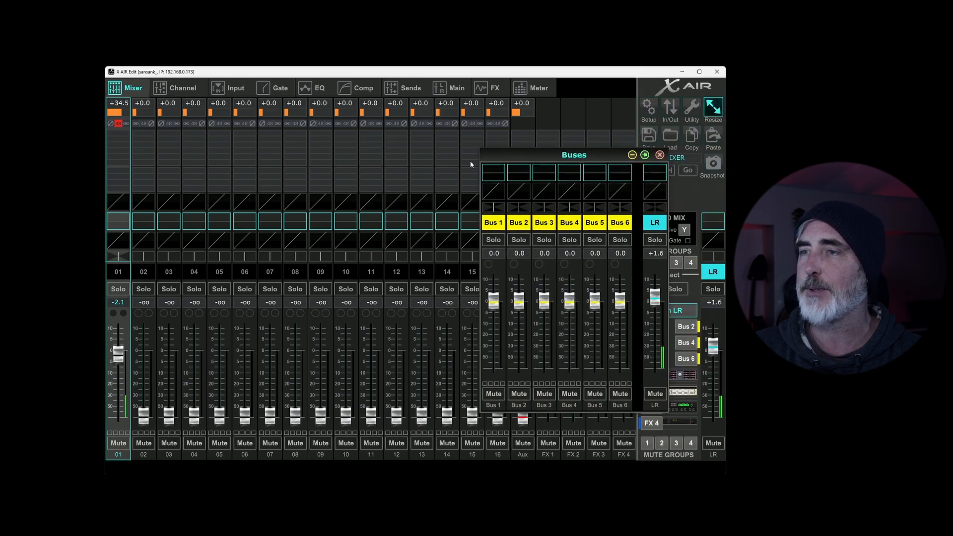
drag(505, 158, 244, 137)
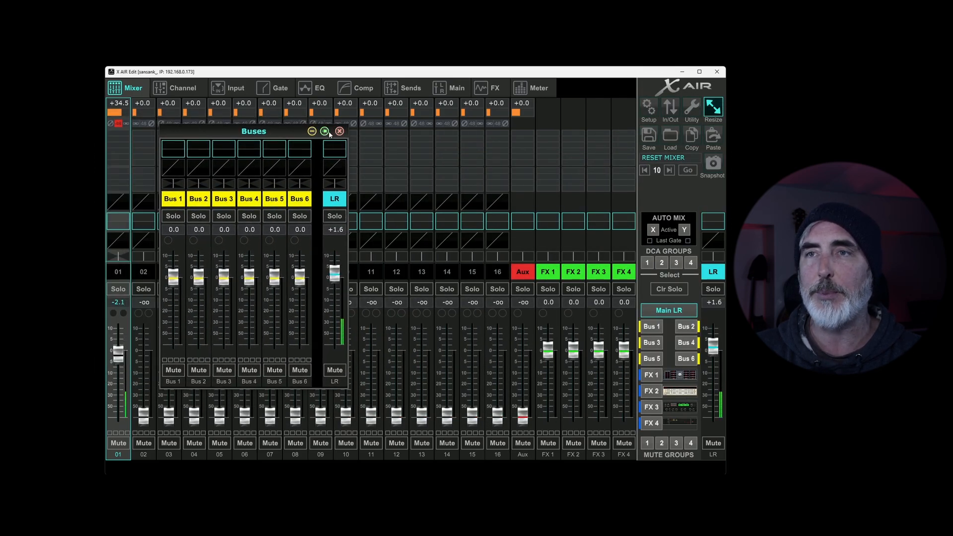
drag(293, 134, 147, 135)
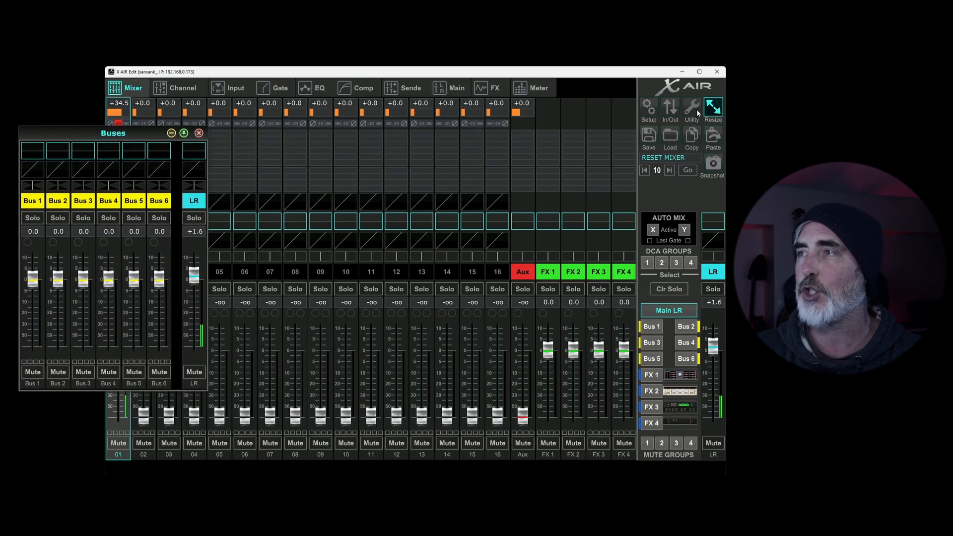
click(182, 74)
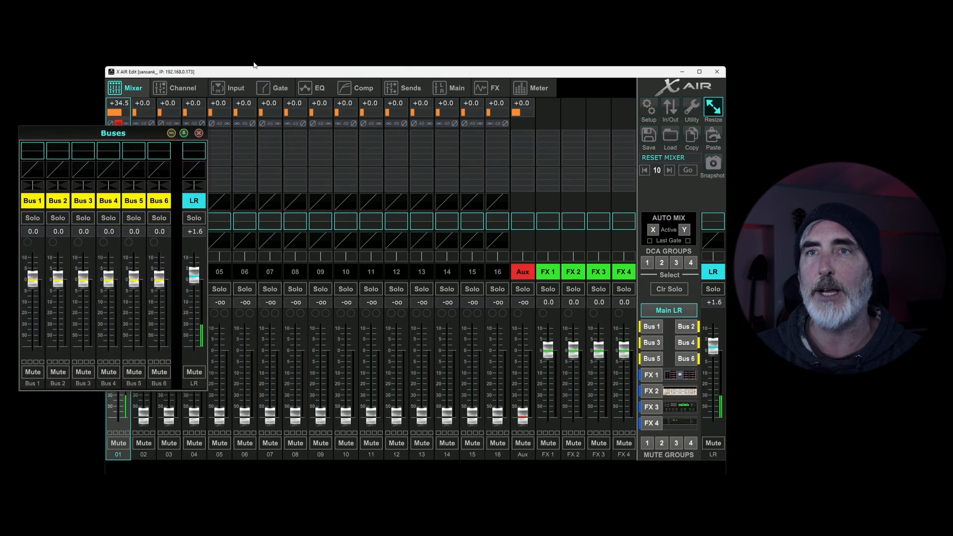
mouse_move(242, 74)
mouse_down()
mouse_move(260, 75)
mouse_move(237, 75)
mouse_move(246, 80)
mouse_up()
mouse_move(134, 138)
mouse_down()
mouse_move(119, 132)
mouse_move(125, 136)
mouse_up()
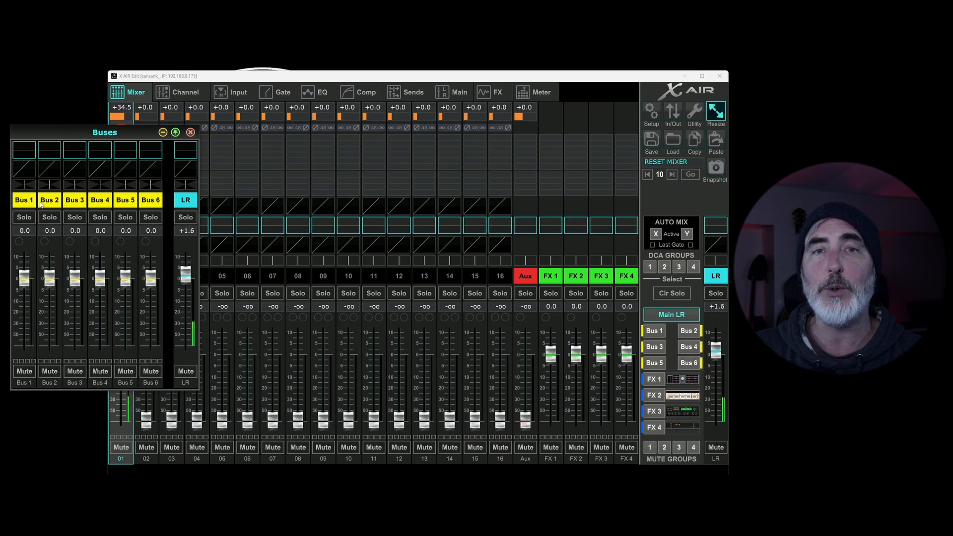
Step: Set the Bus 1 fader to about +1.0 dB and Bus 2 to about -3.6 dB, close the Buses window, and return to Main LR
click(660, 333)
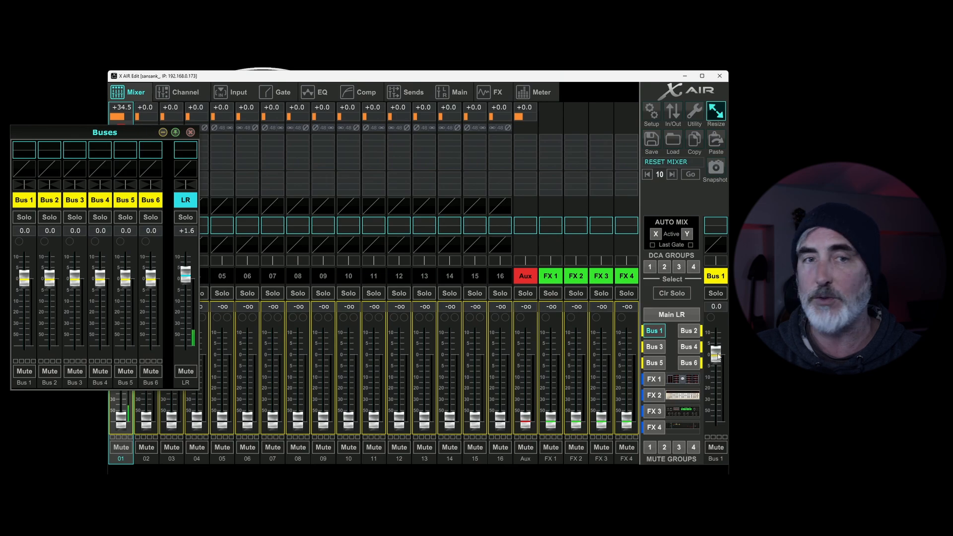
mouse_move(716, 355)
mouse_down()
mouse_move(718, 416)
mouse_move(718, 353)
mouse_up()
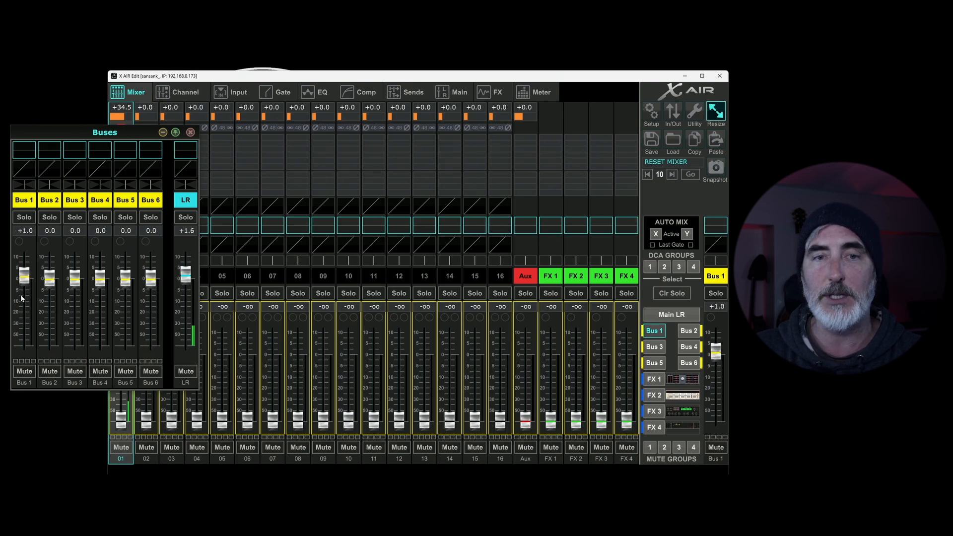
drag(23, 285, 45, 284)
click(683, 331)
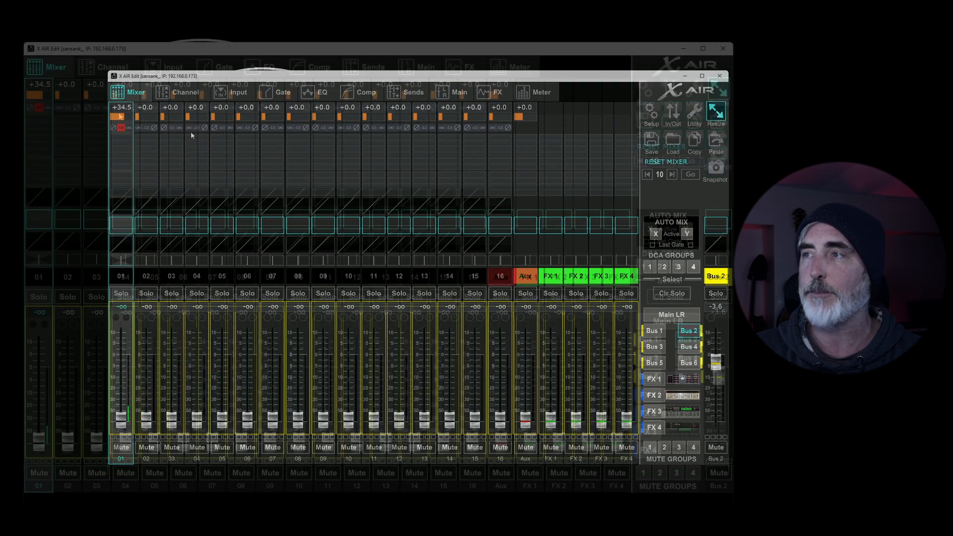
click(668, 321)
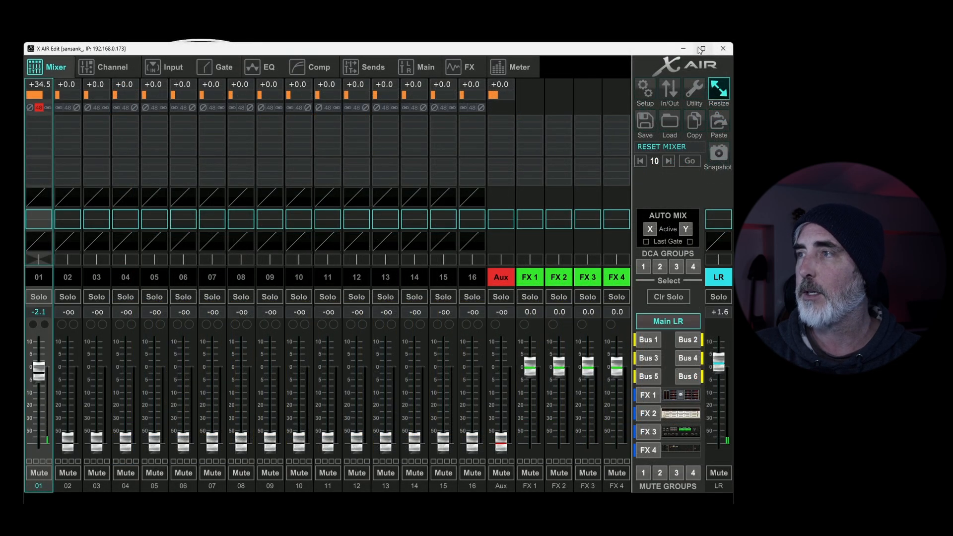
Step: Show the floating DCAs window and move it over the first channels
click(693, 88)
click(655, 116)
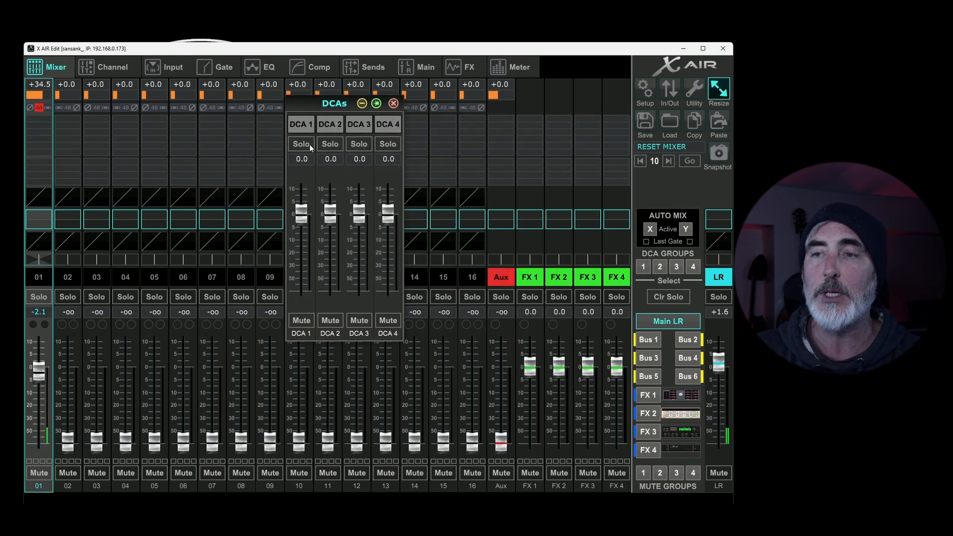
drag(330, 106, 142, 124)
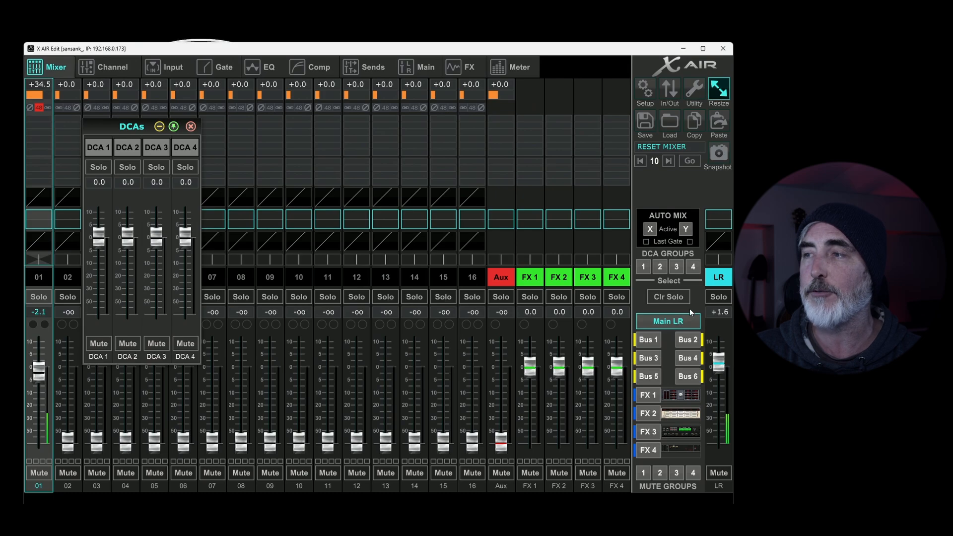
Step: Step through the DCA groups to DCA 3, raise its fader to about +1.4 dB, and close the DCAs window
click(644, 265)
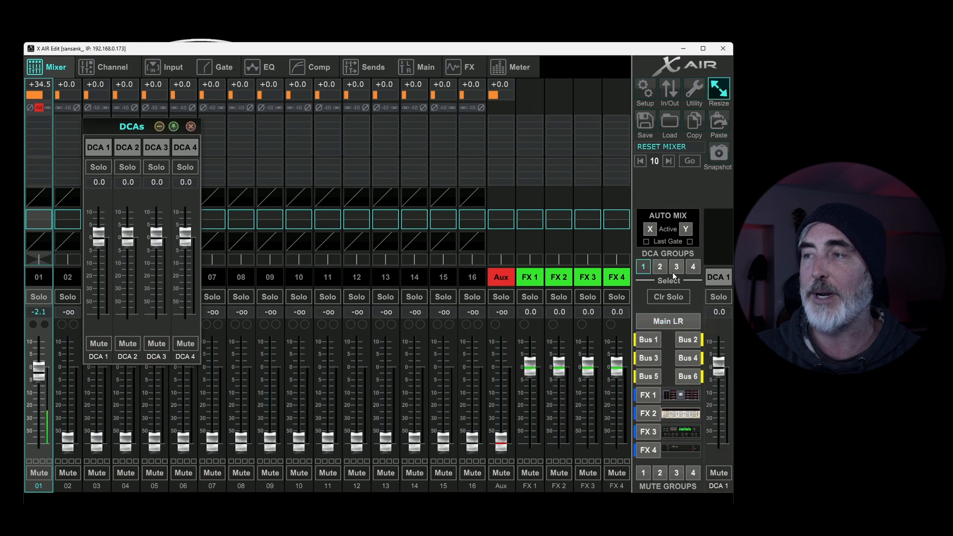
click(661, 267)
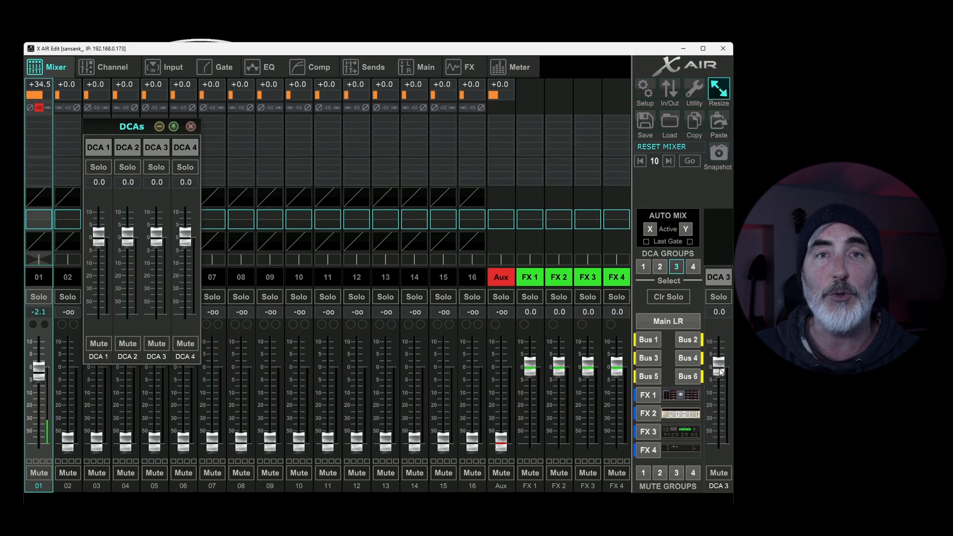
mouse_move(723, 376)
mouse_down()
mouse_move(724, 421)
mouse_move(723, 370)
mouse_up()
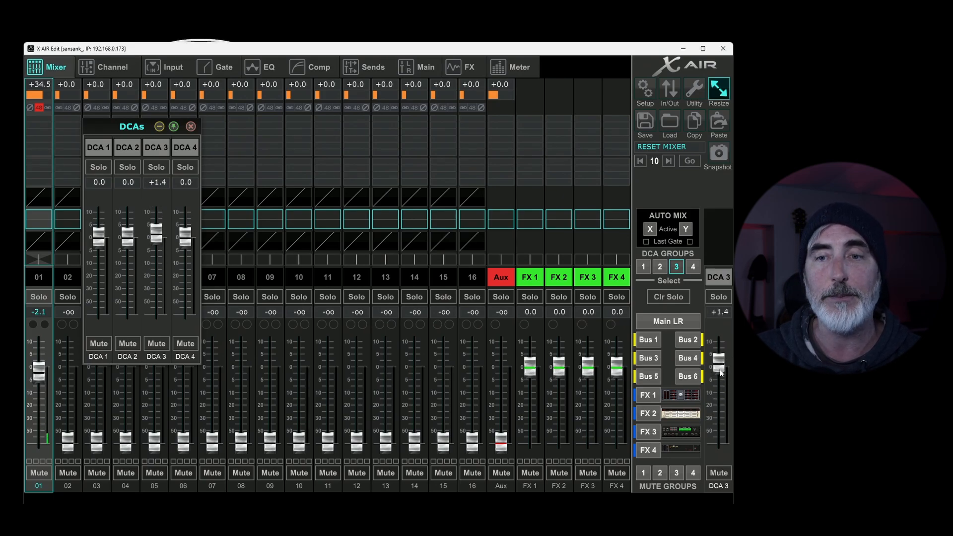
click(191, 126)
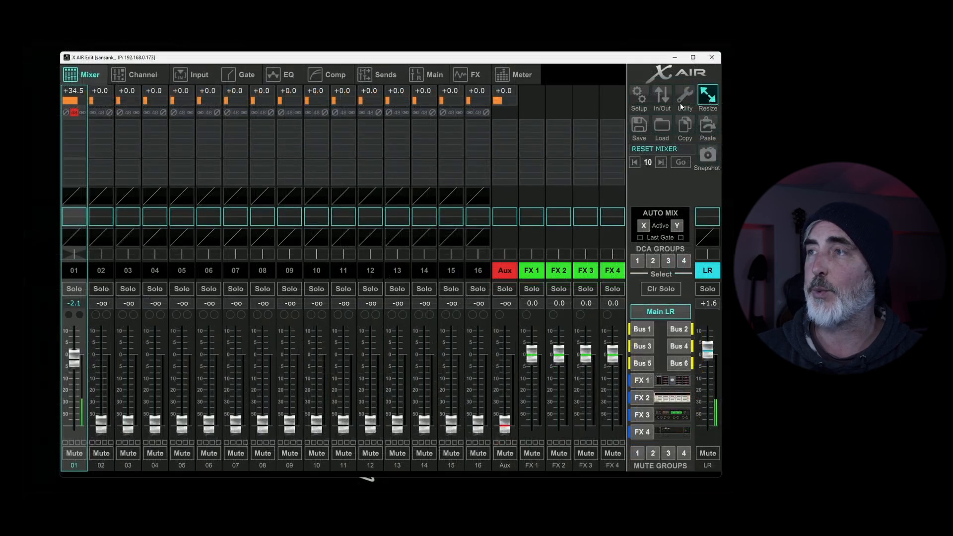
Step: Show the floating User 1 layer window and position it over the middle channels of the mixer
click(684, 105)
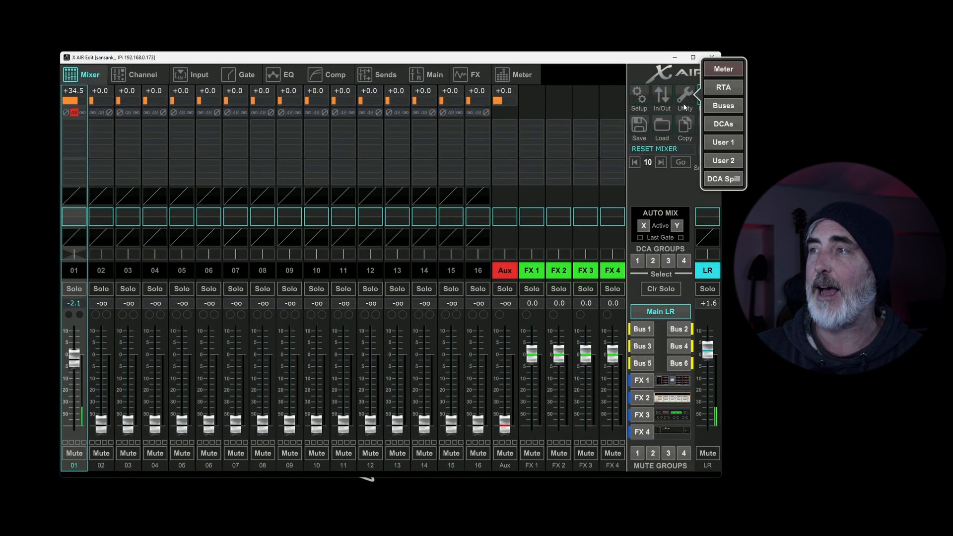
click(725, 142)
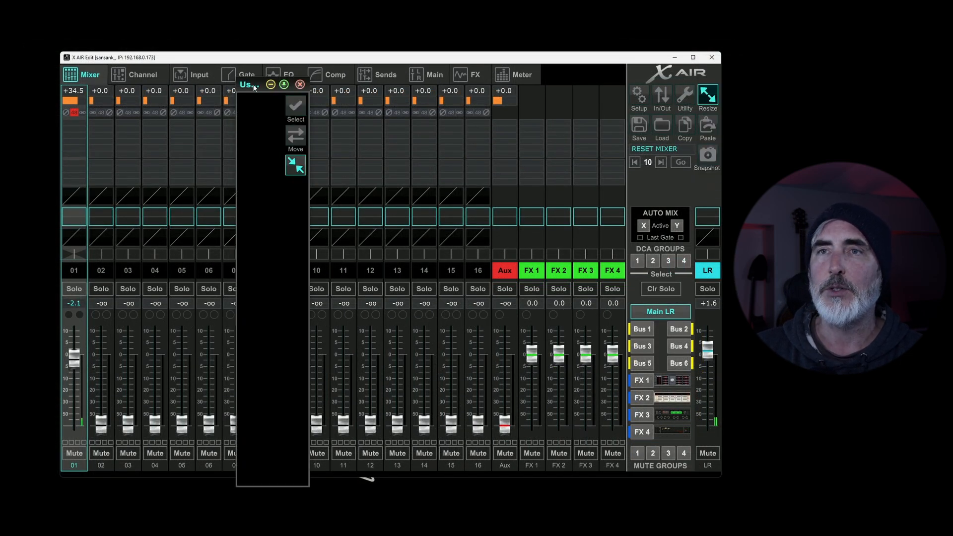
drag(261, 86, 266, 75)
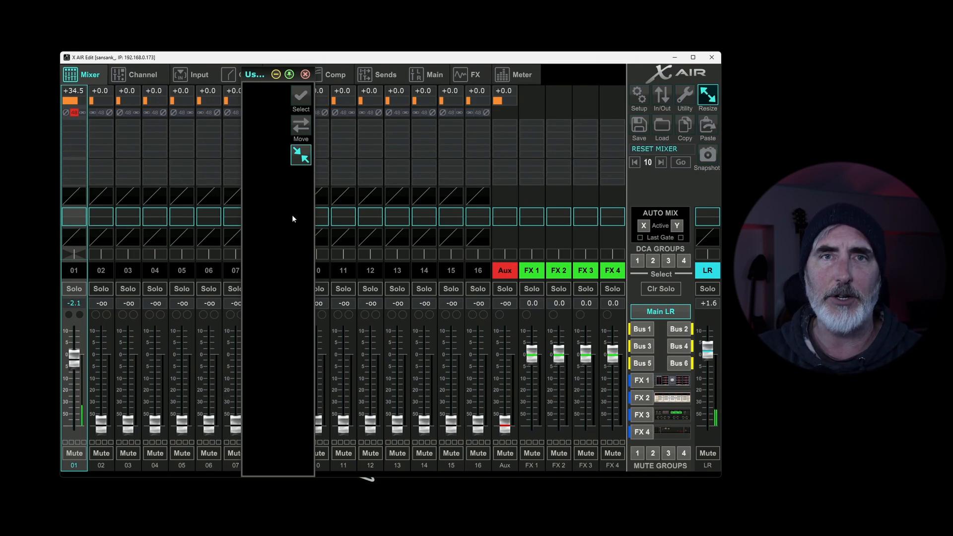
Step: Add channels 01 and 02, Aux, FX 1 Return and Main LR to the User 1 layer, and move its window over the first channels
click(302, 97)
click(210, 124)
click(235, 124)
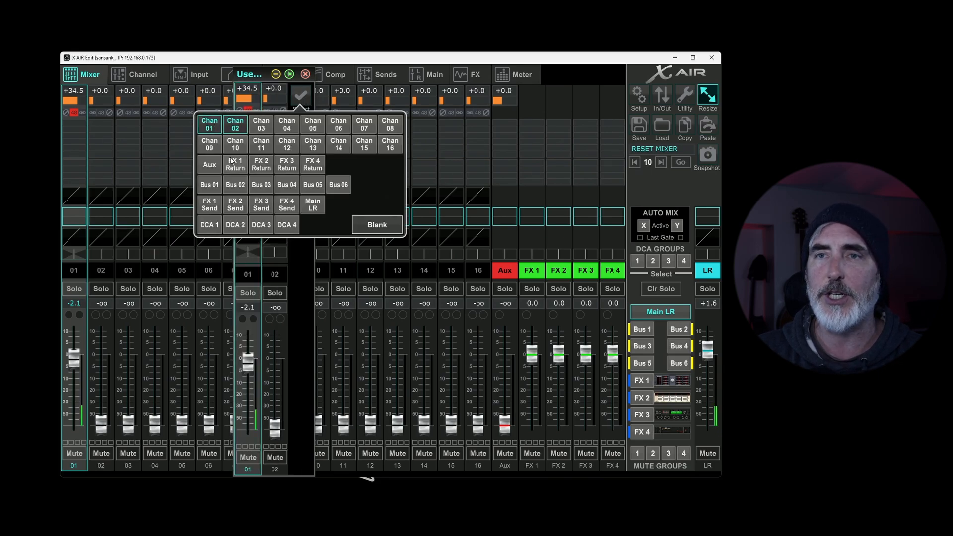
click(209, 164)
click(236, 165)
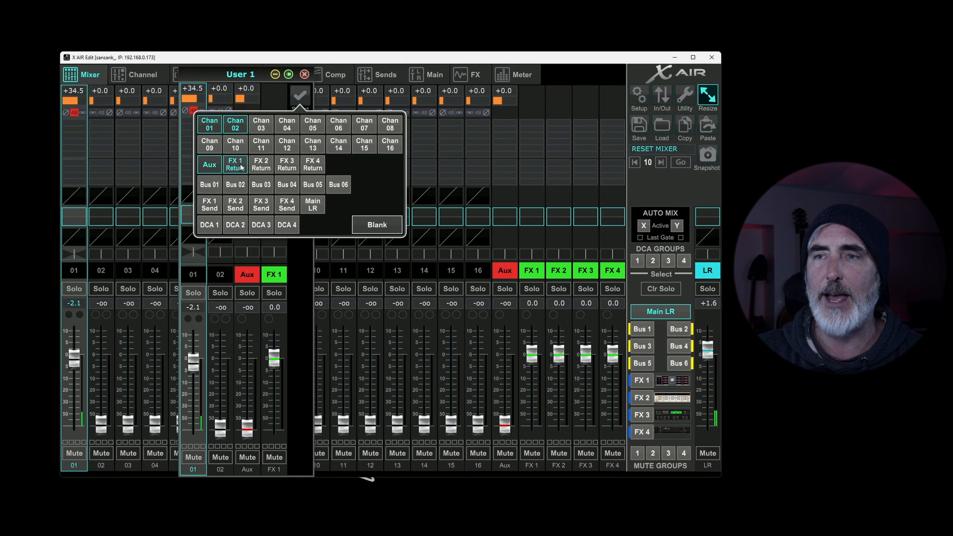
click(316, 208)
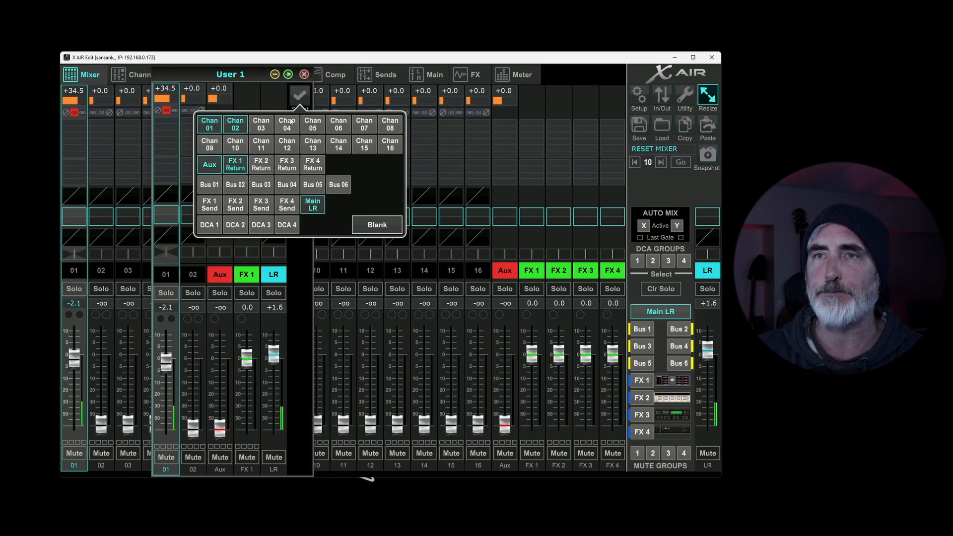
click(294, 251)
drag(253, 76, 122, 72)
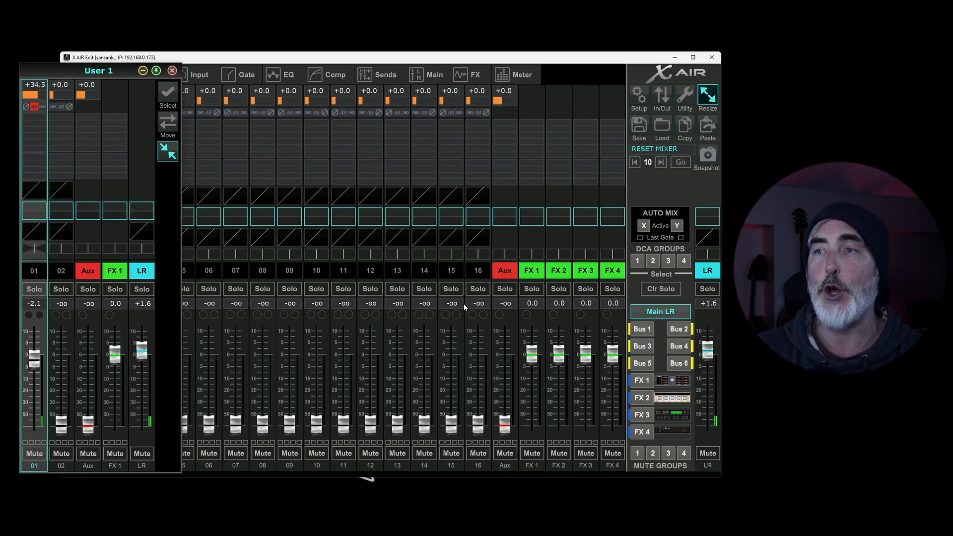
Step: Remove Main LR, FX 1 Return, Aux and channel 02 from the User 1 layer, keeping only channel 01
click(169, 94)
click(180, 199)
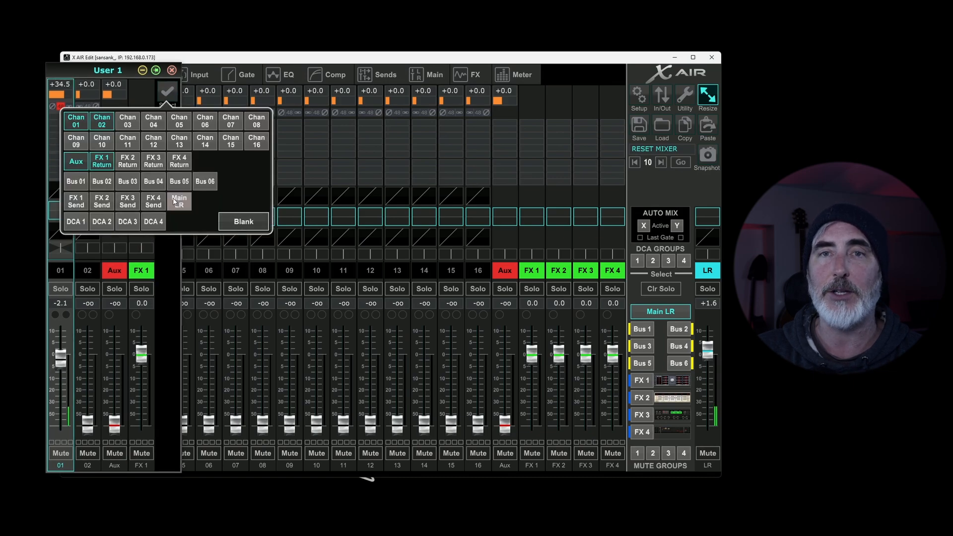
click(103, 161)
click(78, 161)
click(91, 124)
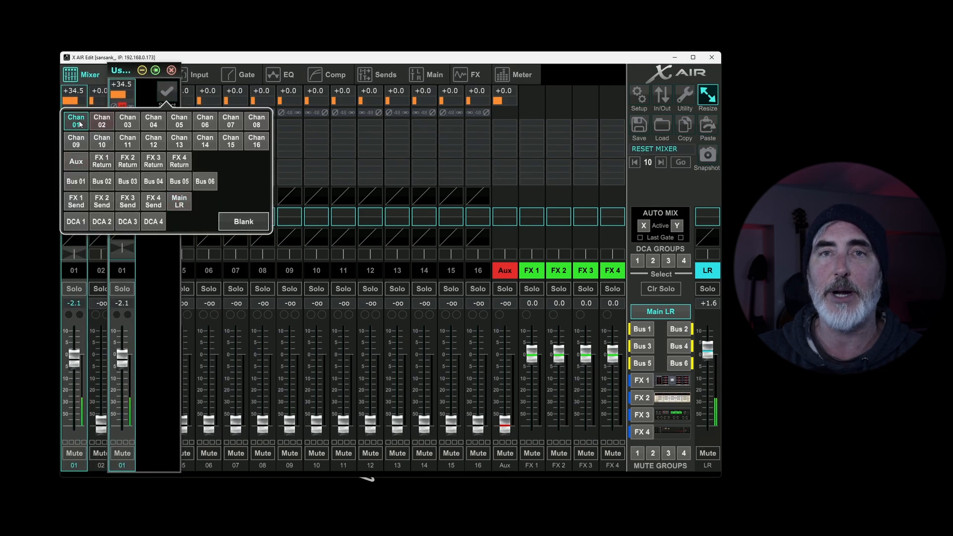
click(79, 123)
click(82, 123)
Step: Add a blank strip followed by channel 02 to the User 1 layer, and close its window
click(248, 222)
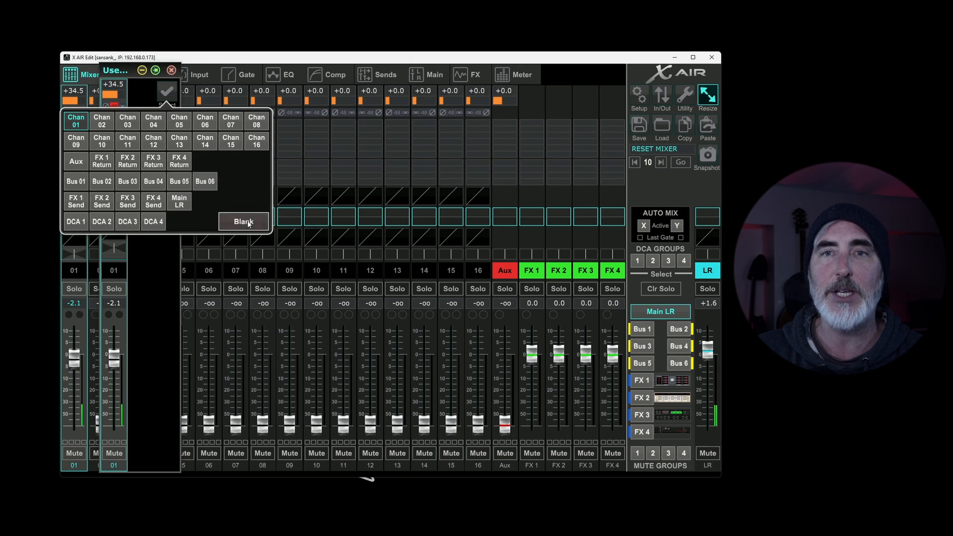
click(103, 123)
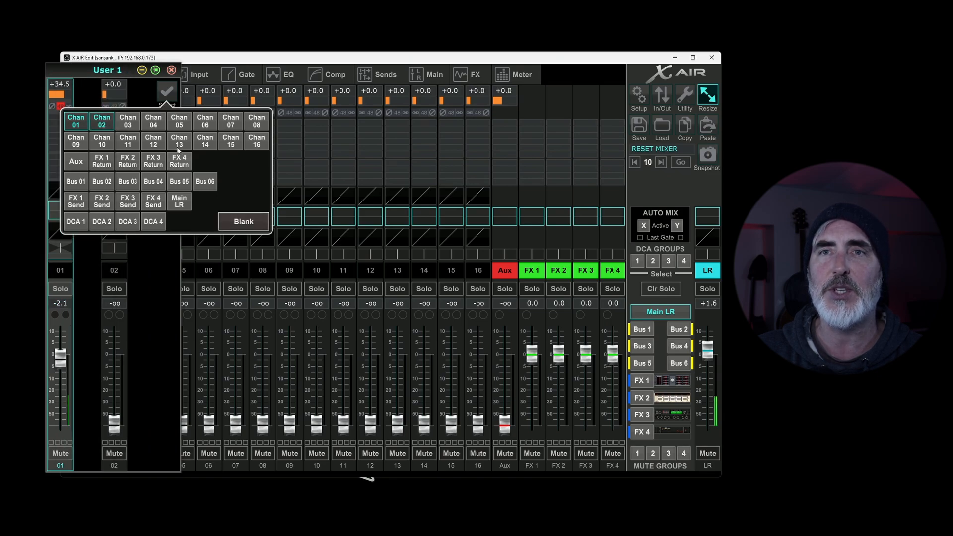
click(155, 97)
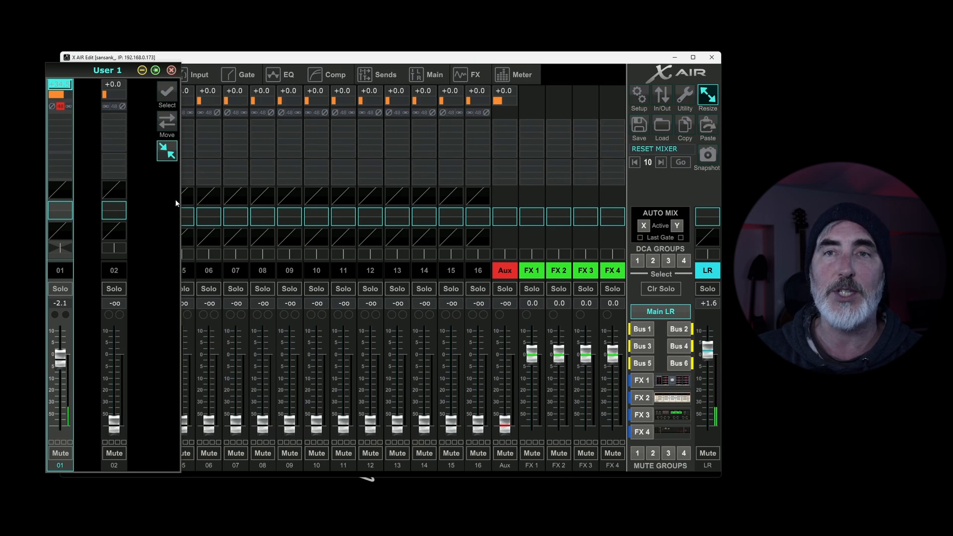
click(172, 71)
Step: Show the floating User 2 layer window, move it slightly, and close it
click(686, 88)
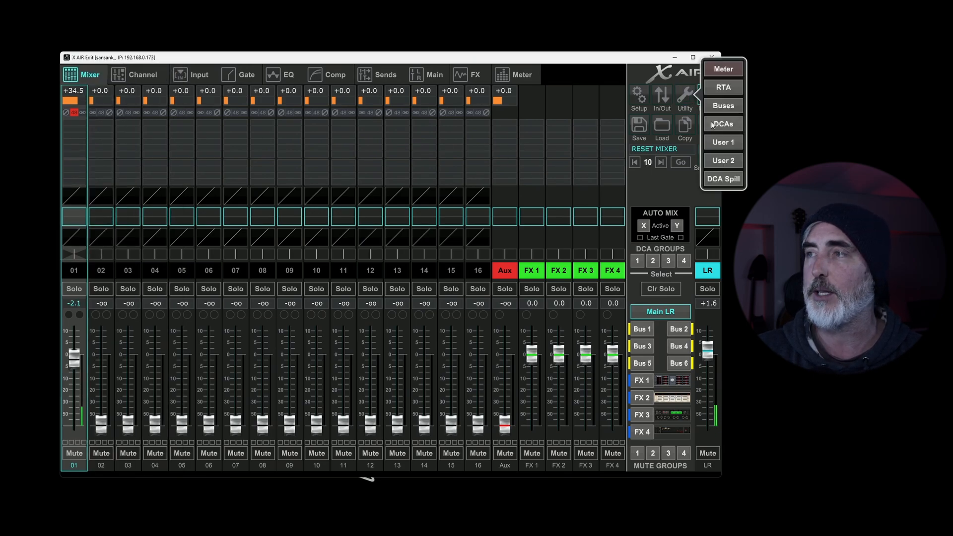
click(731, 159)
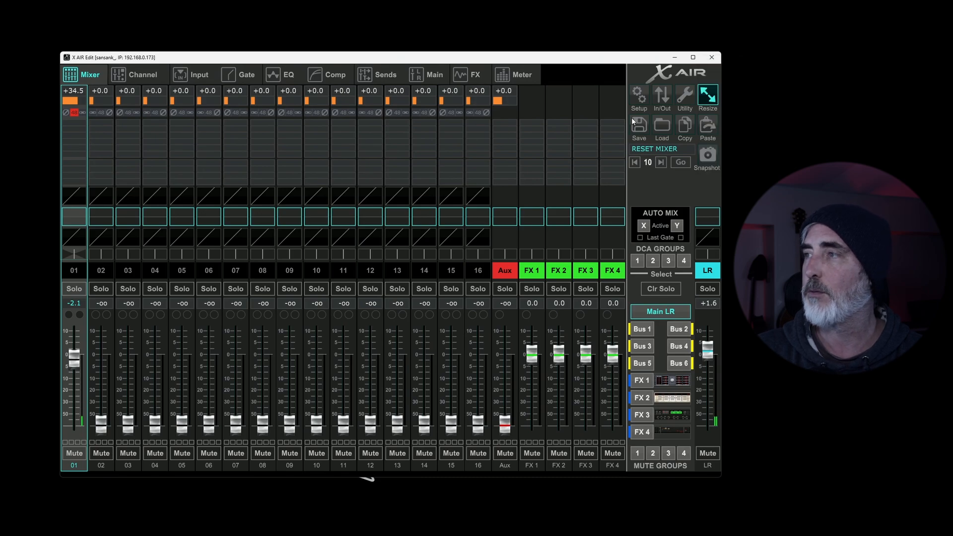
drag(383, 102, 342, 81)
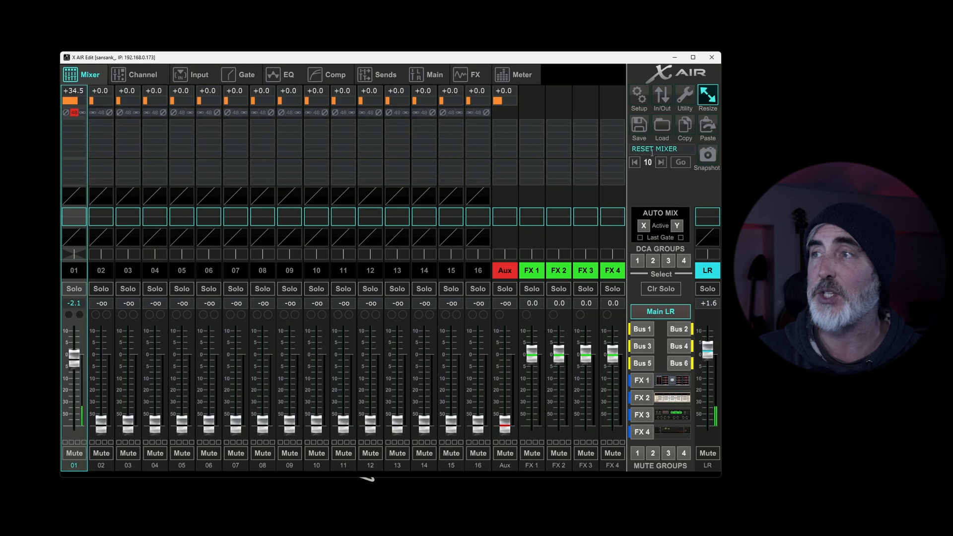
Step: Show the DCA Spill window for DCA 1, close it, and select channel 01
click(685, 92)
click(719, 179)
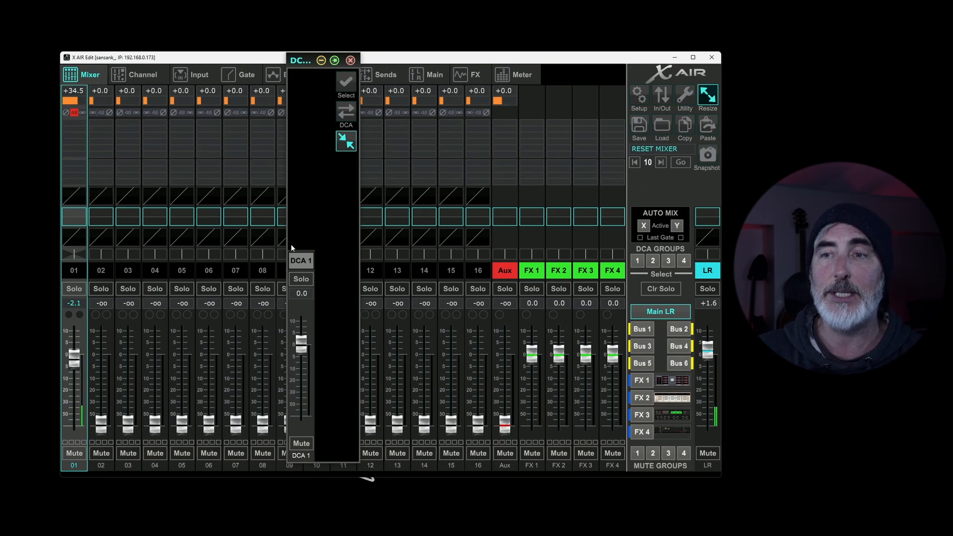
click(74, 276)
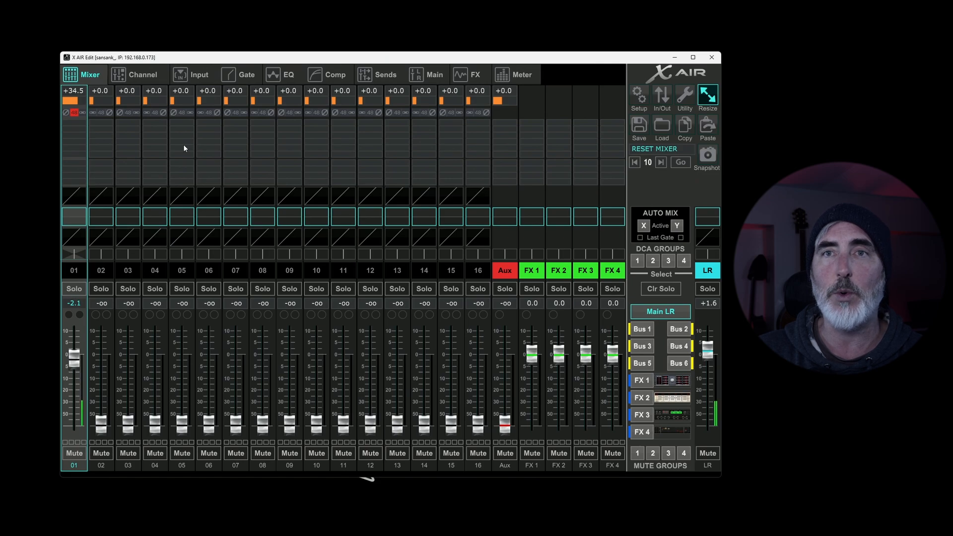
Step: Assign channel 01 to DCA group 1 in its channel view, after trying DCA group 2, and return to the mixer view
click(149, 73)
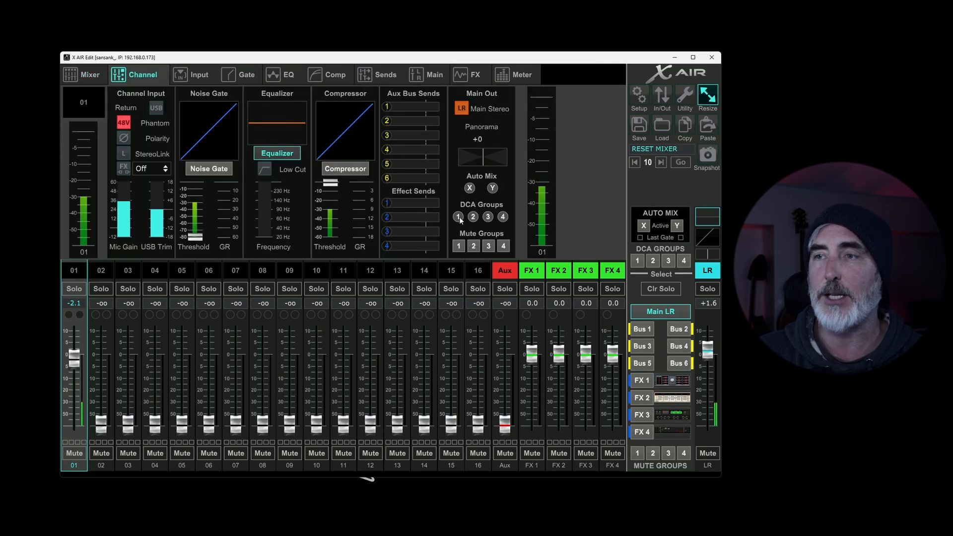
click(473, 217)
click(473, 217)
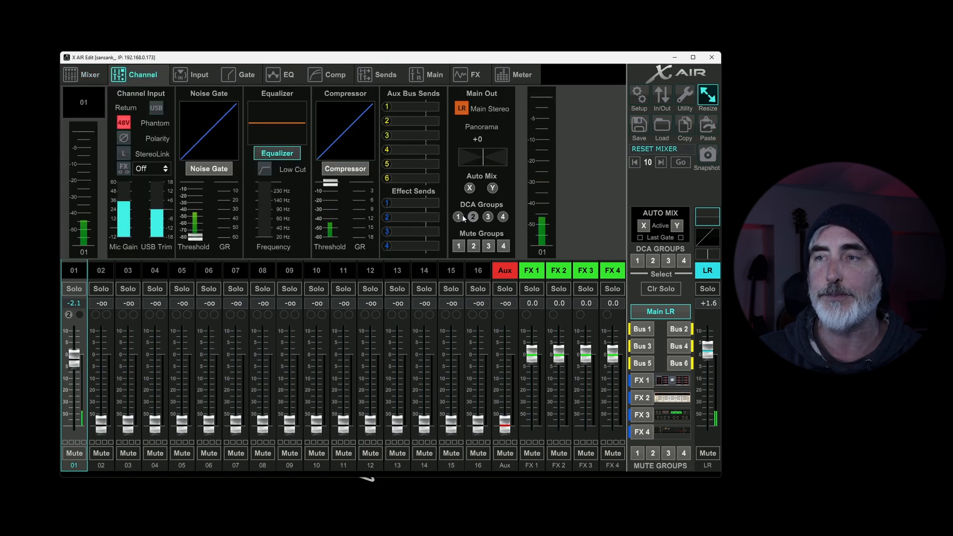
click(457, 217)
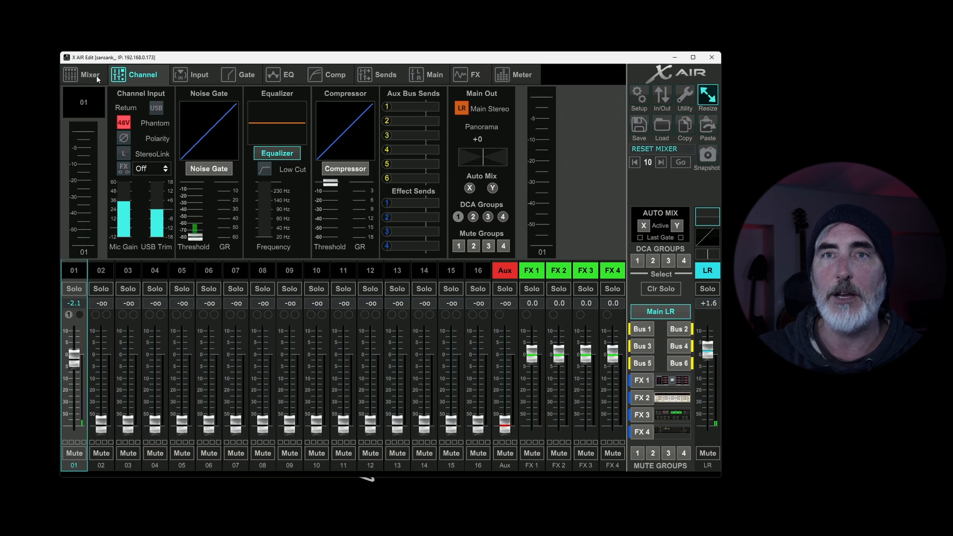
click(87, 76)
Step: Show the DCA Spill window for DCA 1 and add channels 02 and 03 to the group
click(685, 96)
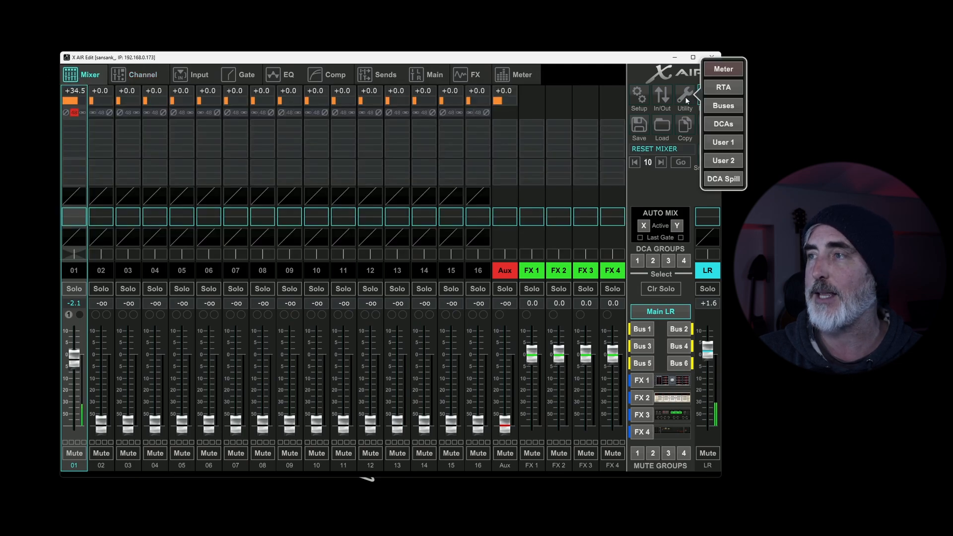
click(720, 177)
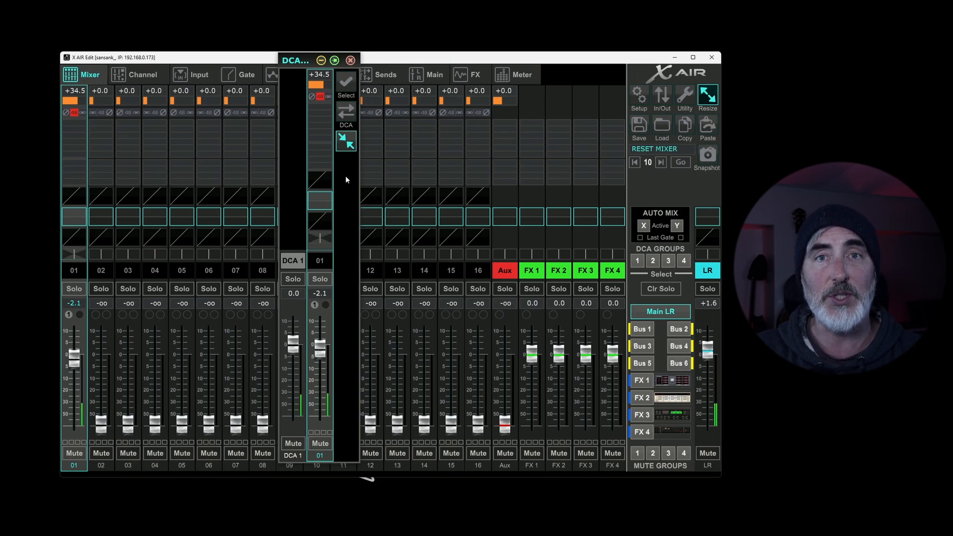
click(346, 85)
click(281, 111)
click(306, 111)
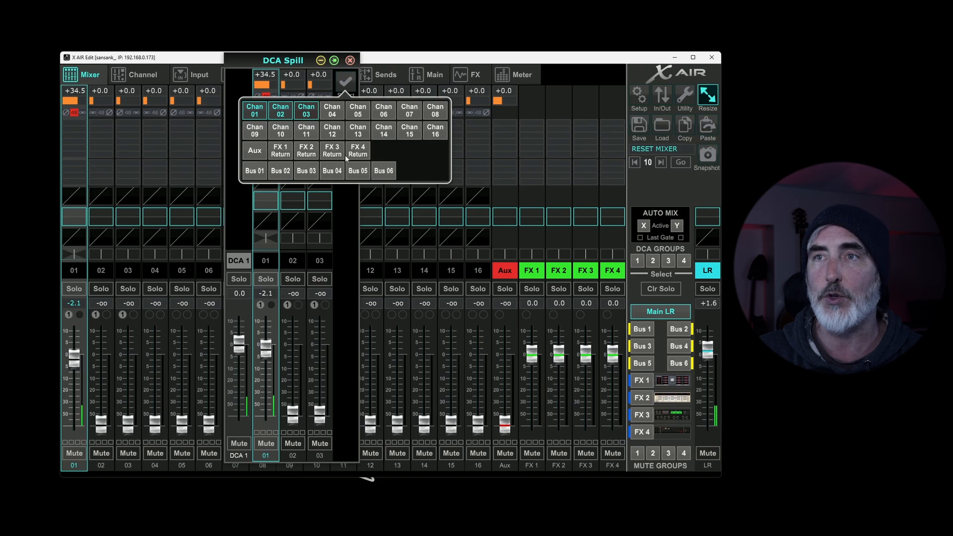
Step: Set the spilled channels 01, 02 and 03 to about +0.2, -0.4 and 0.0 dB, and pull the DCA 1 fader fully down
drag(266, 353, 272, 349)
drag(297, 411, 331, 342)
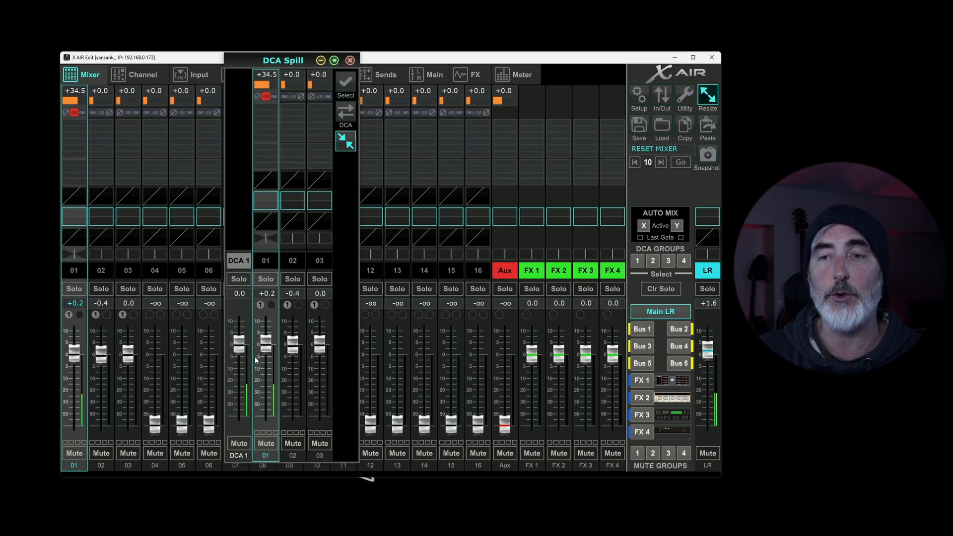
drag(239, 346, 240, 456)
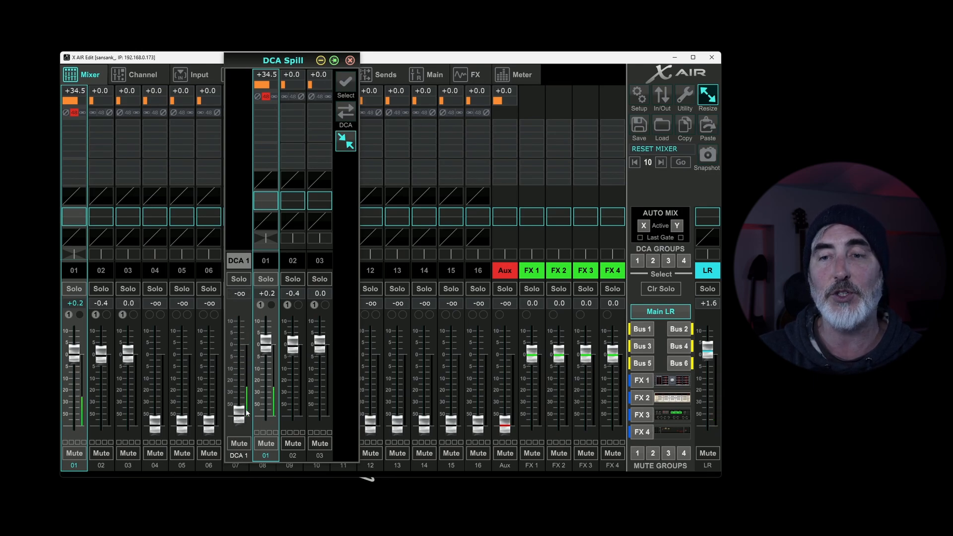
Step: Rebalance channels 01, 02 and 03 to about +1.9, -8.2 and -4.0 dB, and bring the DCA 1 fader to about -0.7 dB
drag(266, 342, 320, 341)
drag(240, 410, 239, 353)
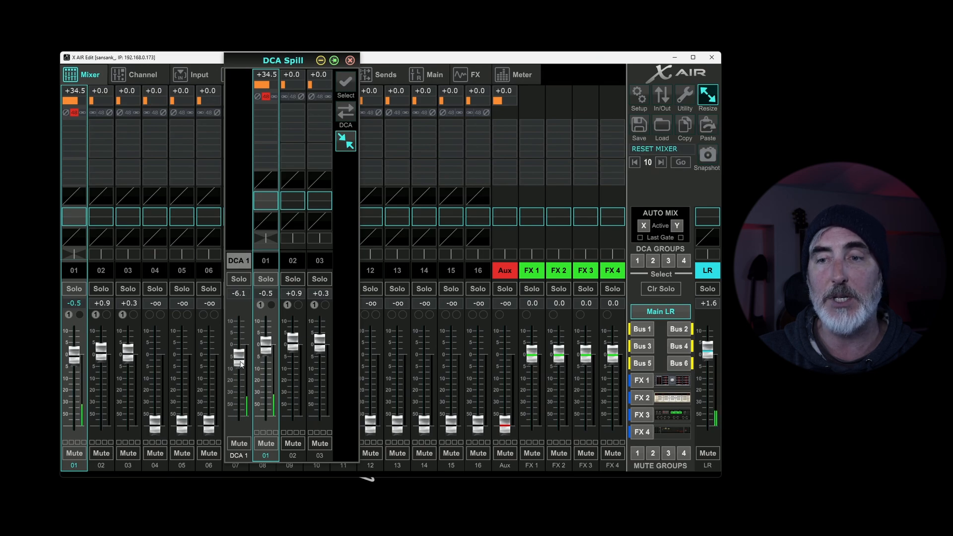
drag(295, 343, 320, 354)
mouse_move(244, 362)
mouse_down()
mouse_move(240, 417)
mouse_move(243, 347)
mouse_up()
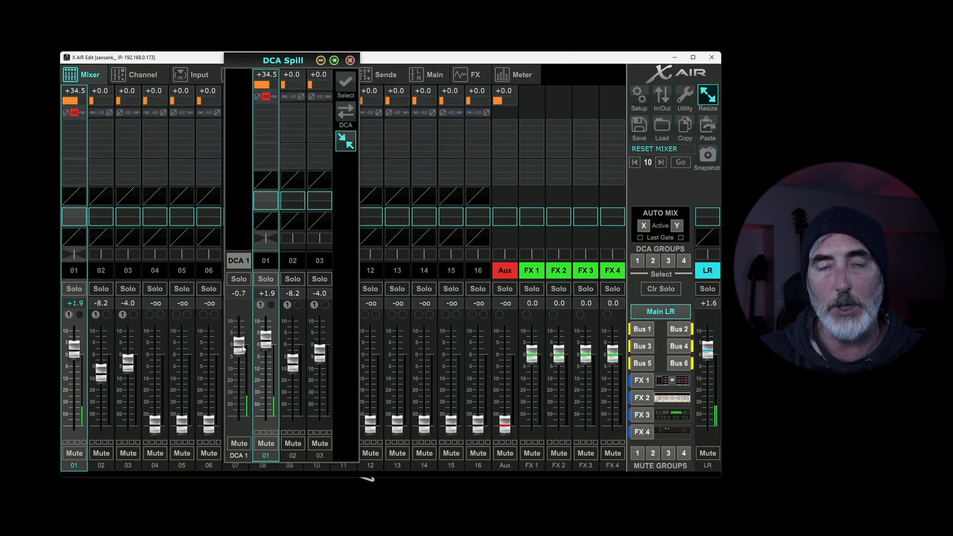
Step: Collapse the DCA Spill window to faders only, step through DCA groups 2, 3 and 1 in it, and close it
click(348, 145)
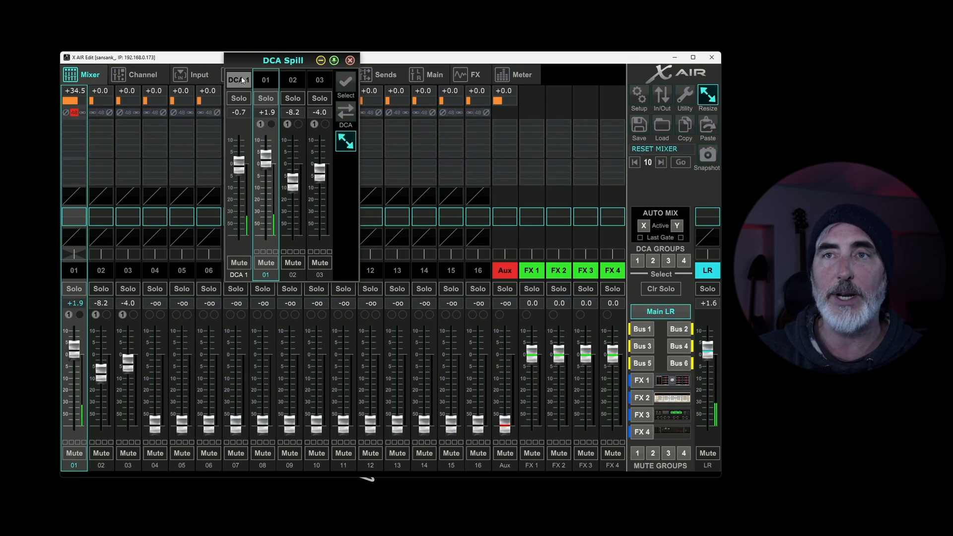
click(653, 261)
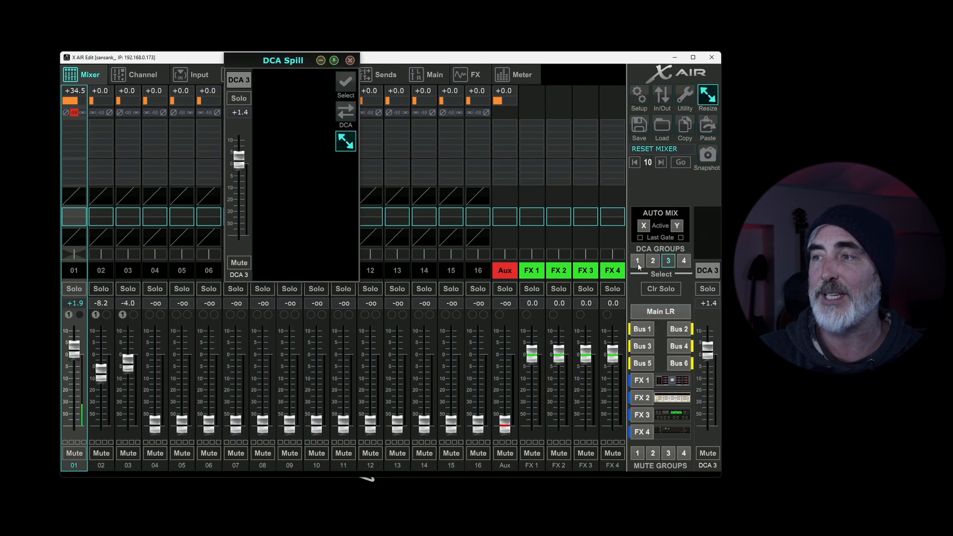
click(638, 261)
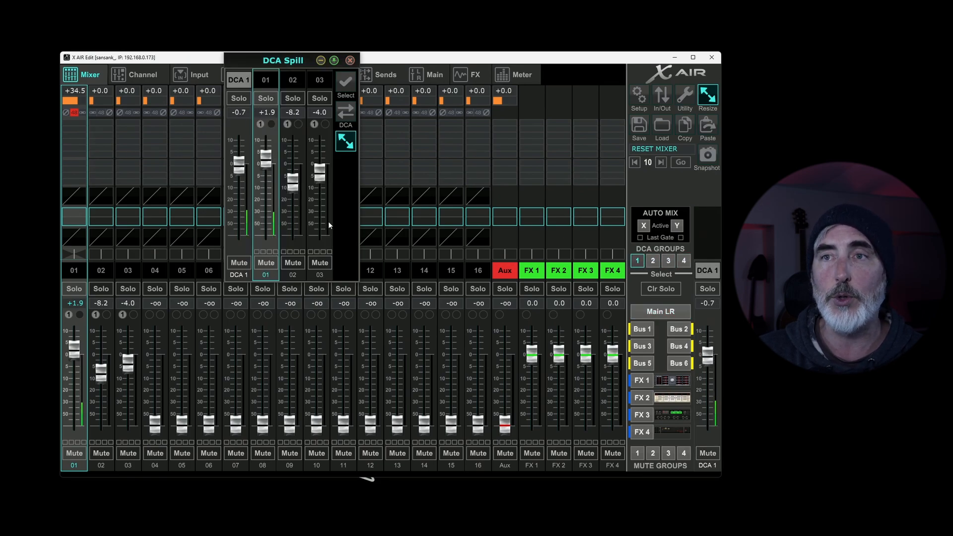
click(350, 61)
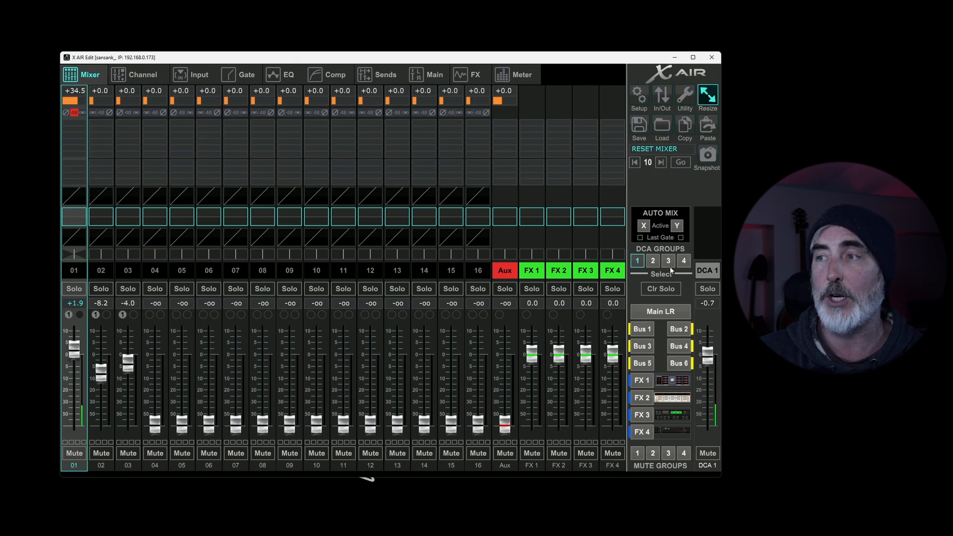
Step: Select DCA group 4, show the DCA Spill window for it, and move the window down over the middle channels
click(684, 262)
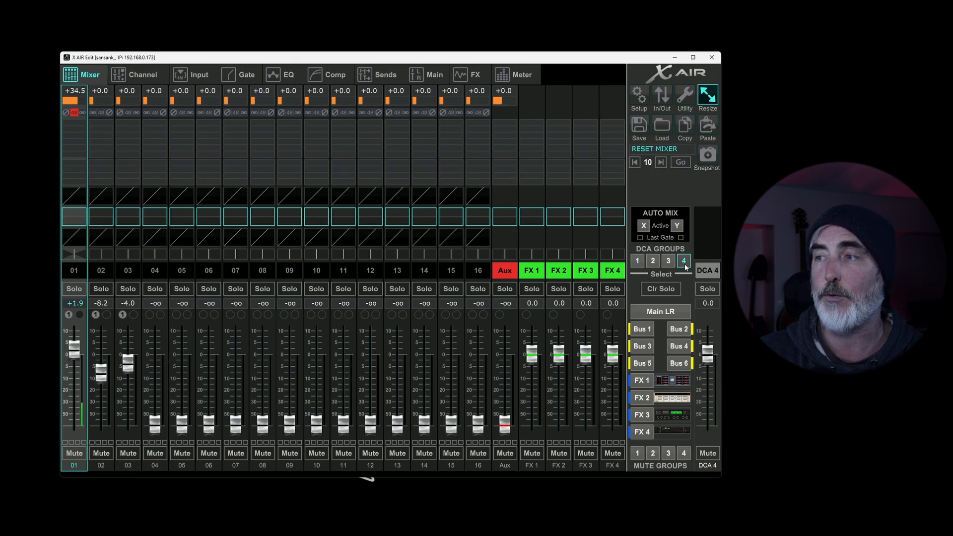
click(708, 95)
click(721, 179)
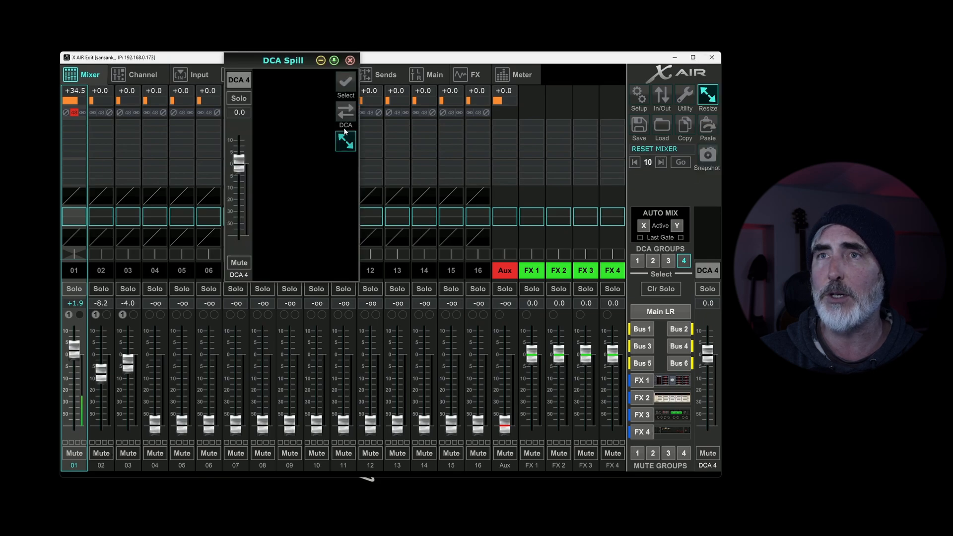
drag(288, 63, 290, 145)
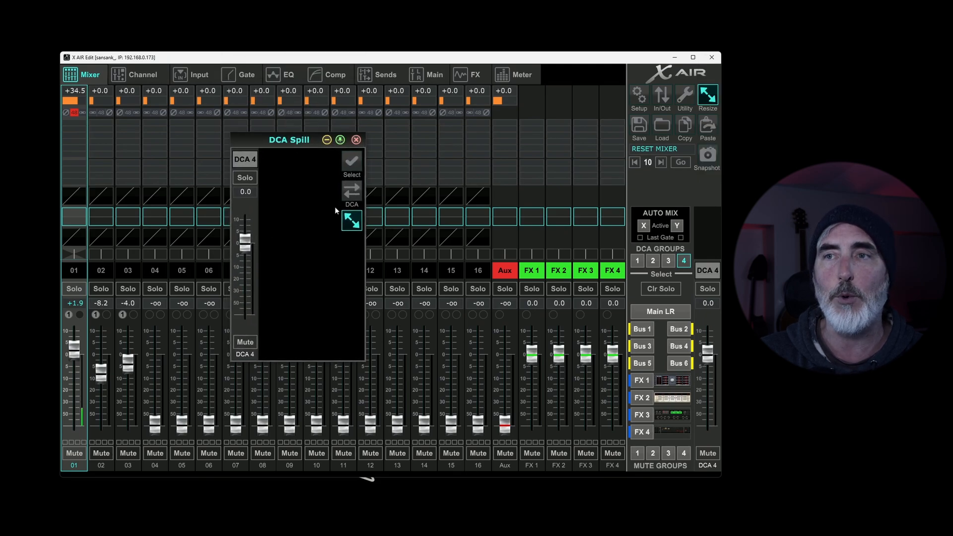
Step: Assign channels 11, 12 and 13 to DCA 4 in the DCA Spill window, move the window aside and close it
click(354, 162)
click(318, 213)
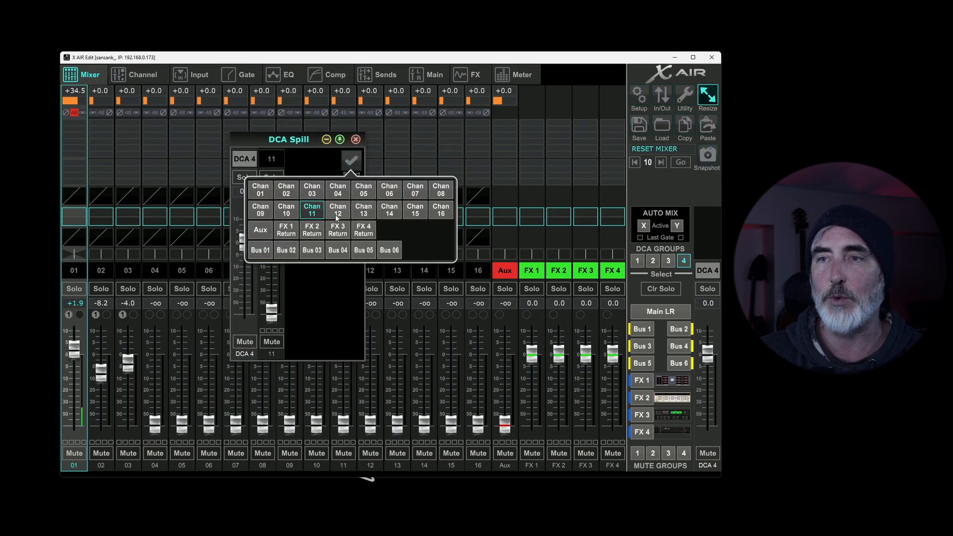
click(337, 210)
click(363, 209)
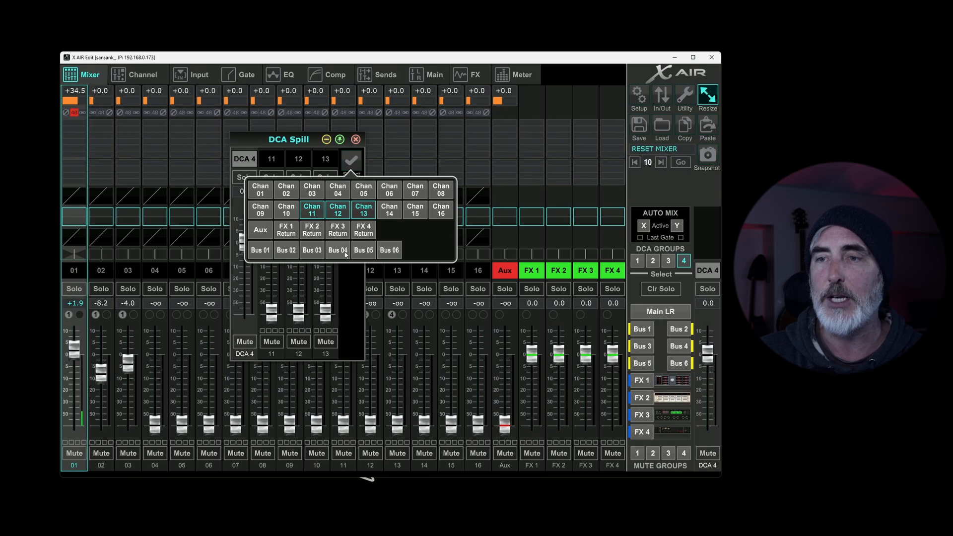
click(353, 285)
drag(307, 141, 249, 127)
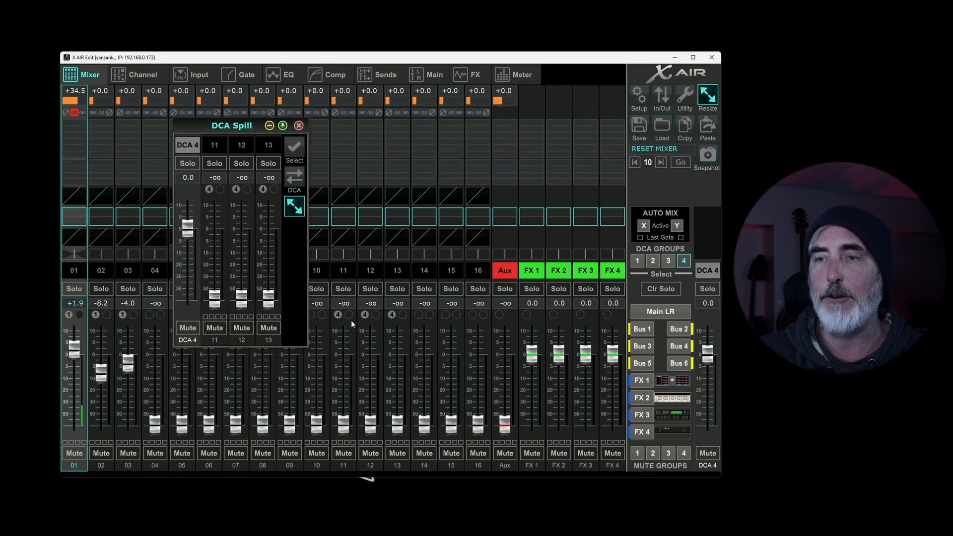
click(299, 126)
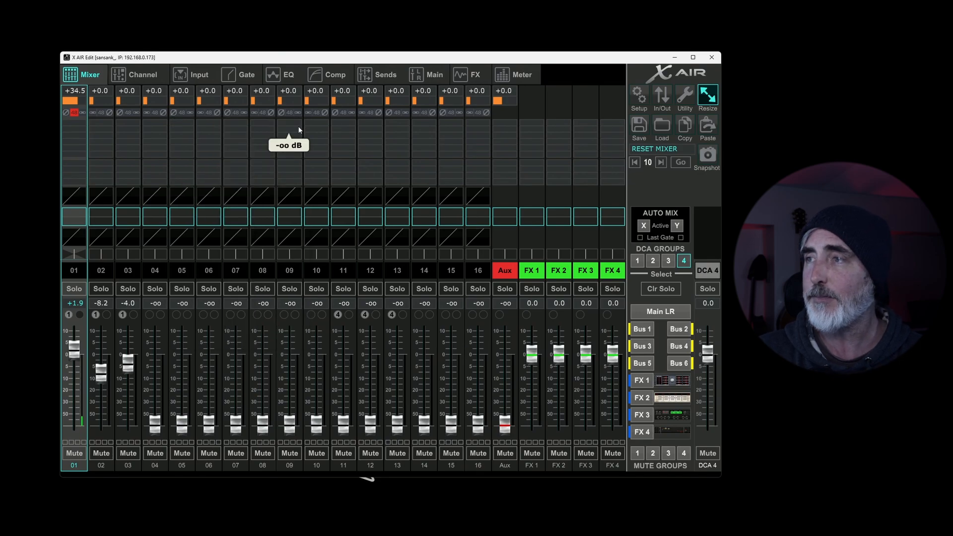
Step: Resize the mixer interface to Standard, and enlarge it to Medium
click(698, 108)
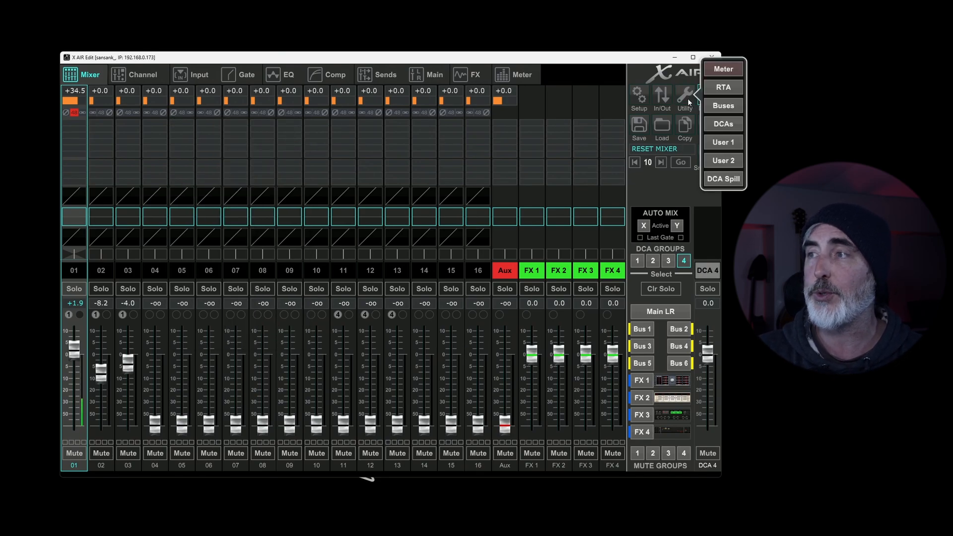
click(688, 79)
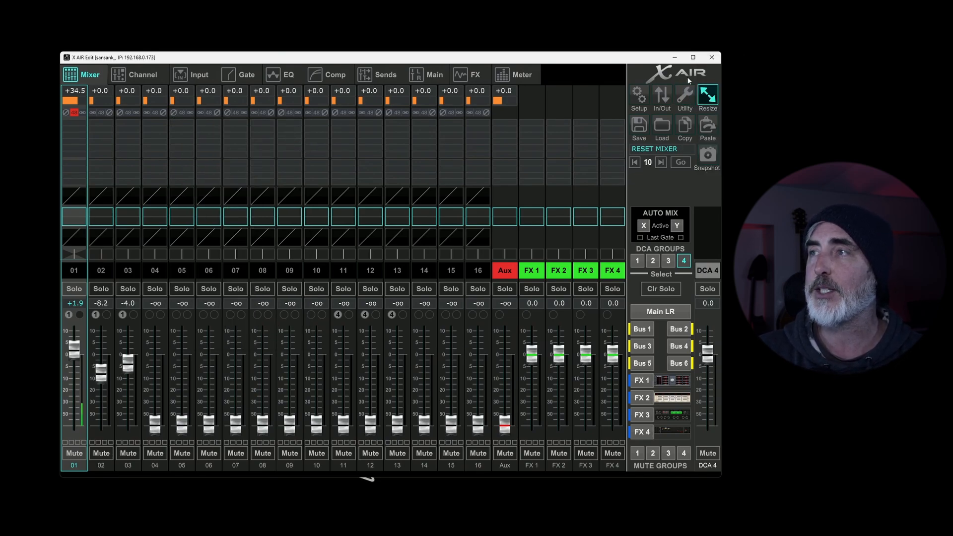
click(710, 103)
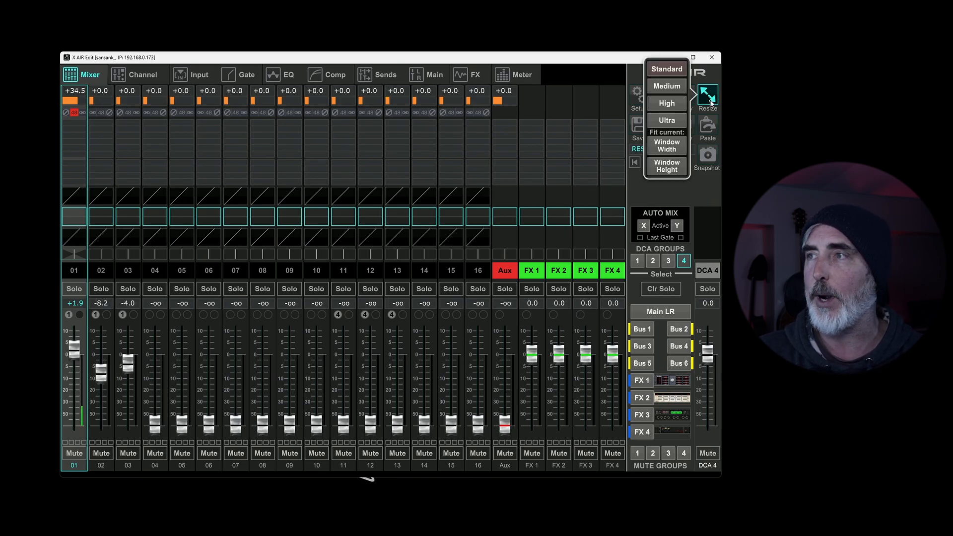
click(685, 69)
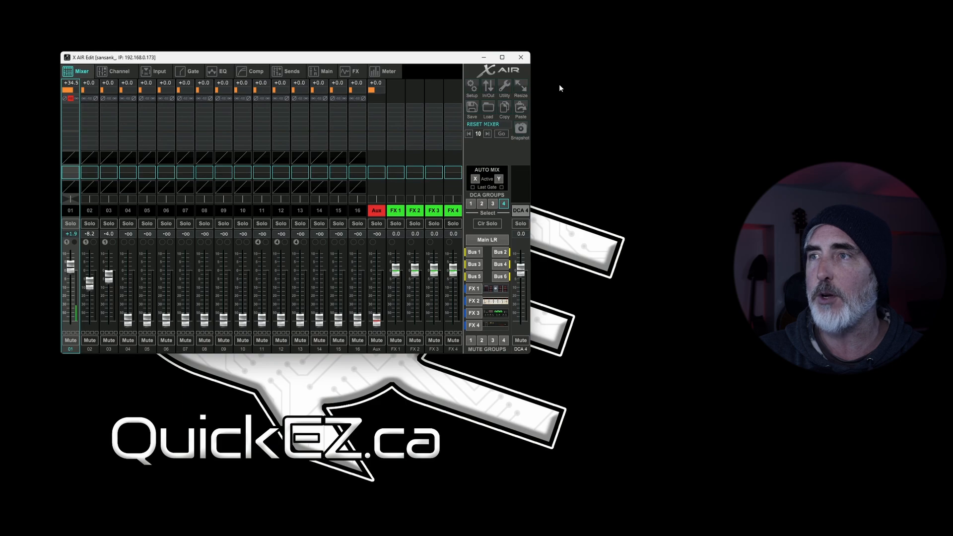
click(520, 87)
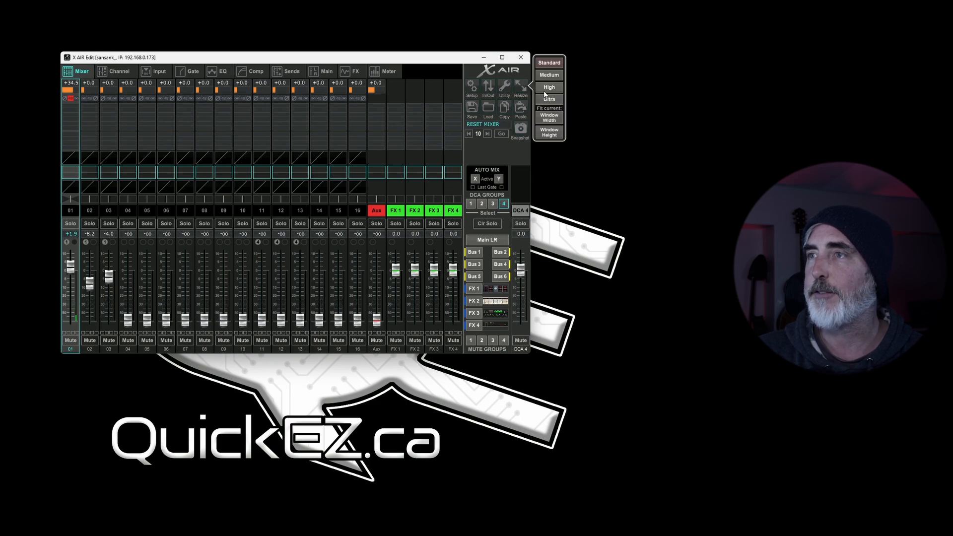
click(549, 75)
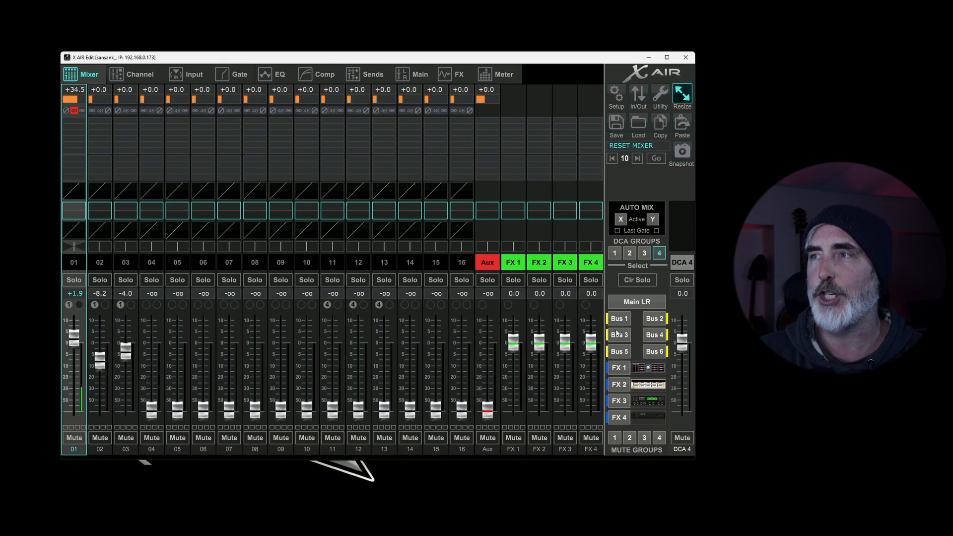
Step: Enlarge the interface to High and move the window partly off screen, try the Ultra size, and return to High
click(681, 94)
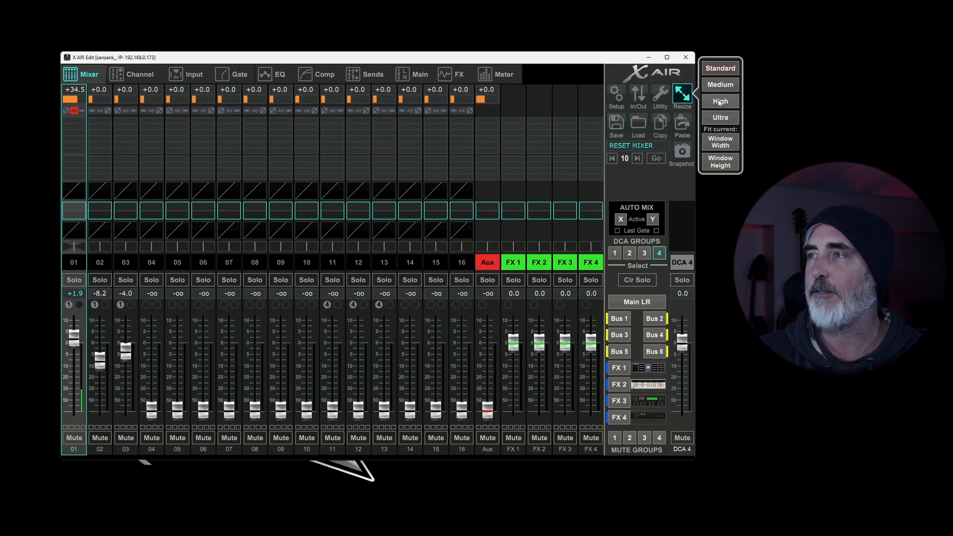
click(725, 82)
drag(711, 60, 570, 68)
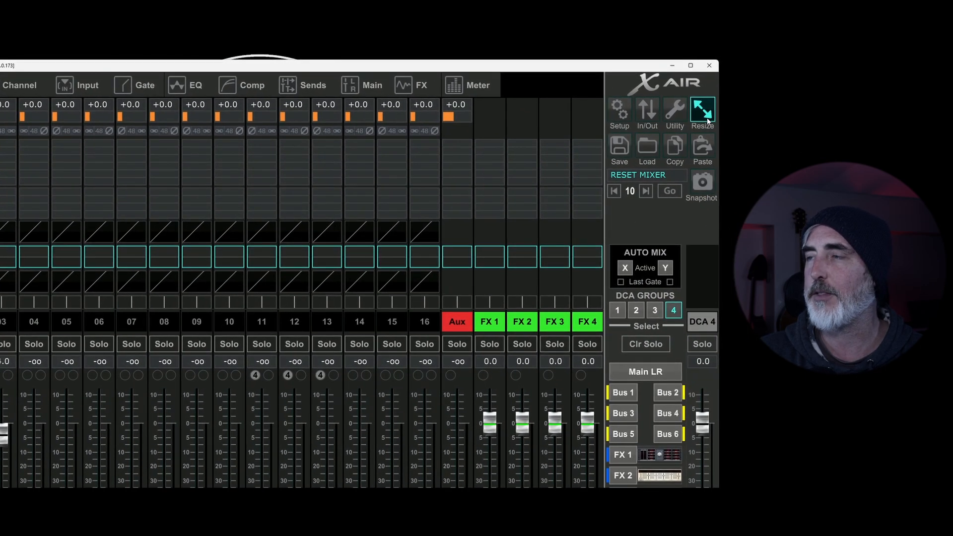
click(706, 117)
click(652, 135)
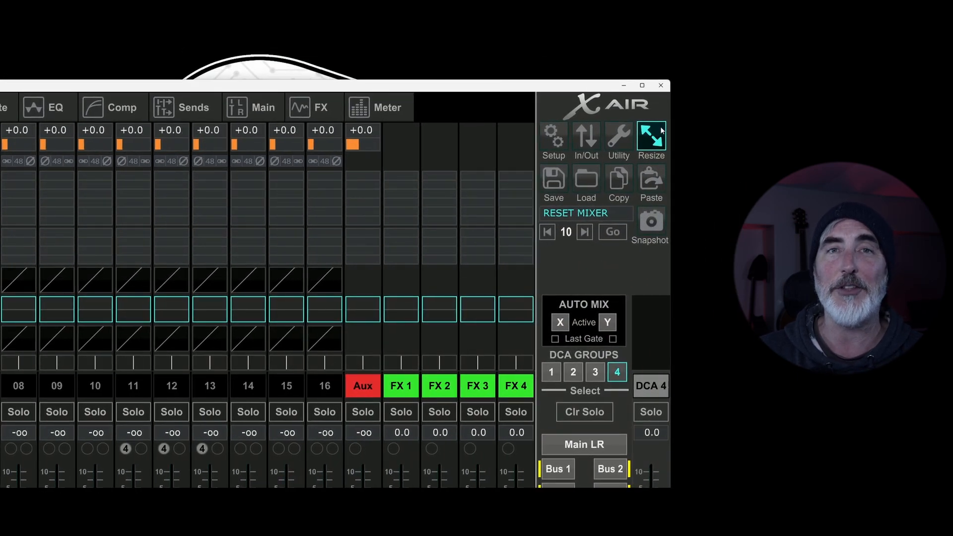
click(663, 148)
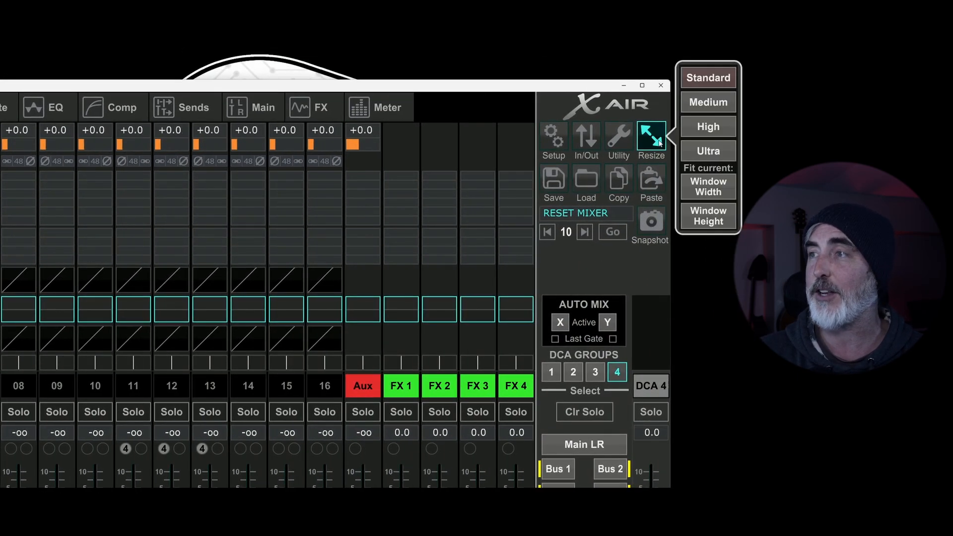
click(710, 129)
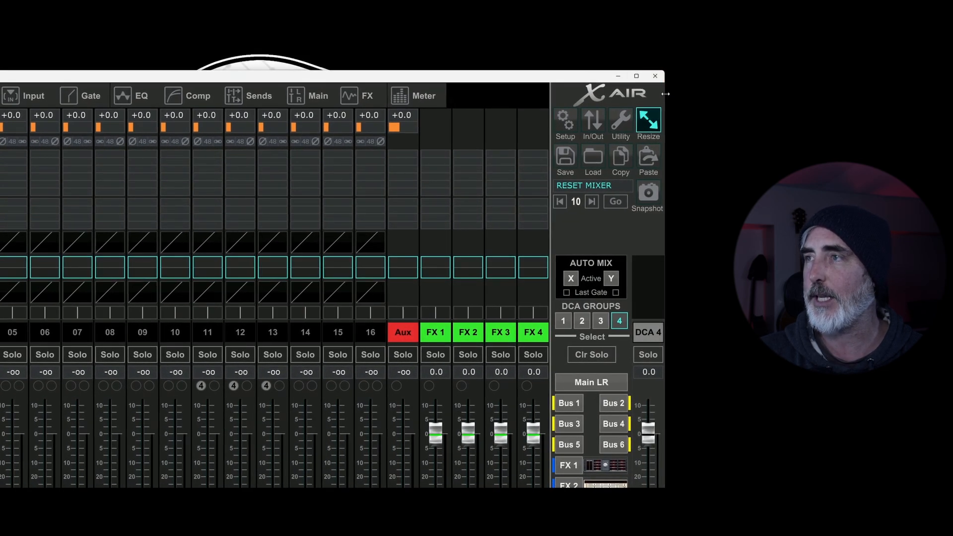
Step: Narrow the mixer window, move it back fully into view, and fit the interface to the window width
drag(666, 94, 412, 93)
drag(330, 78, 521, 68)
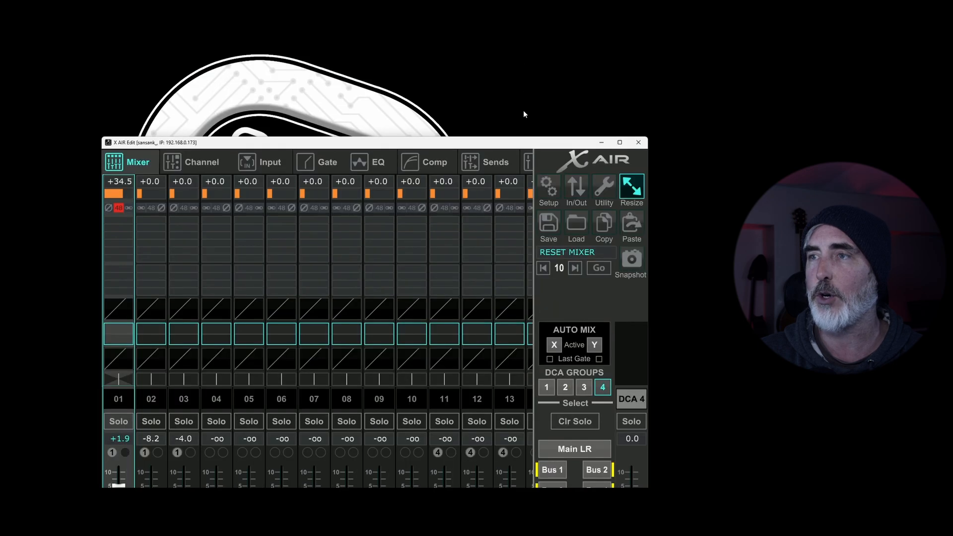
drag(524, 114, 462, 98)
click(571, 138)
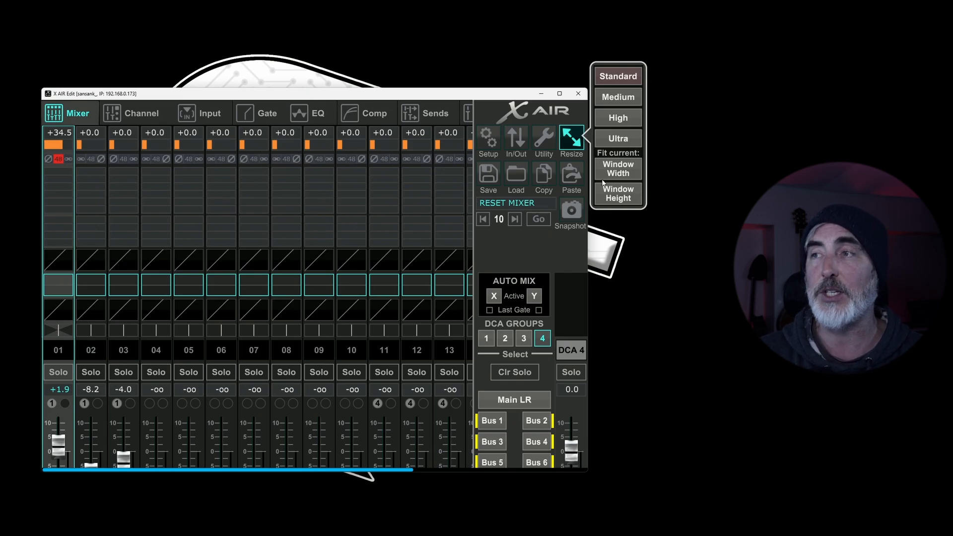
click(628, 173)
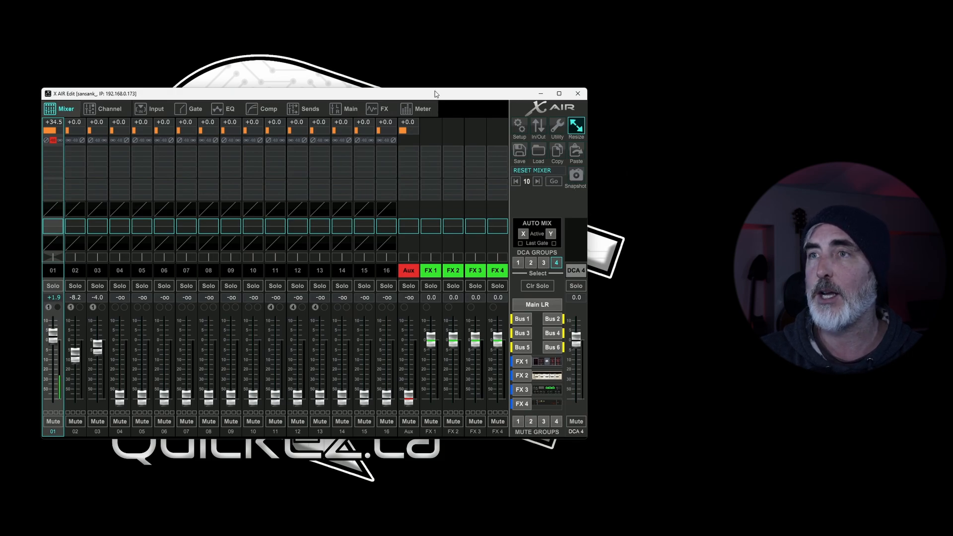
Step: Shorten the mixer window from its upper edge and fit the interface to the window height
drag(433, 88, 456, 212)
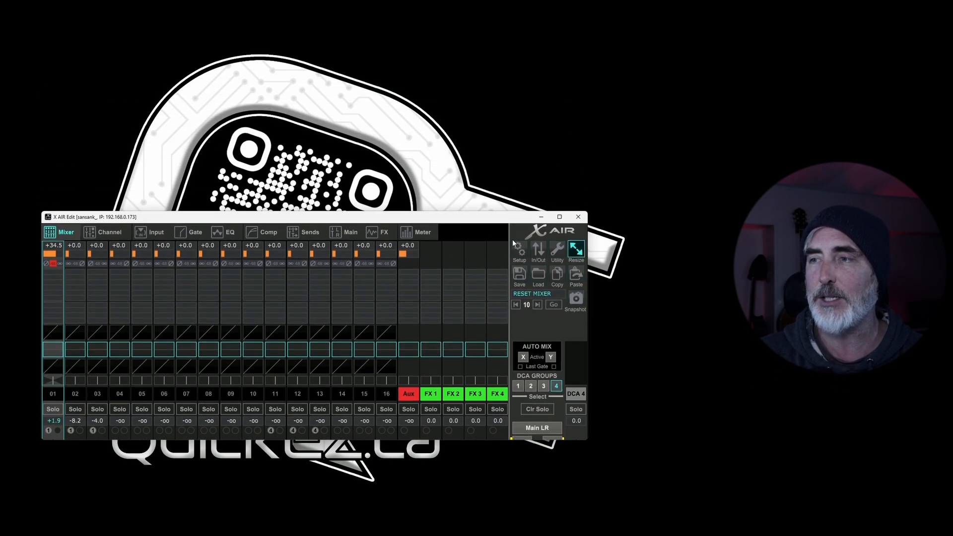
click(576, 250)
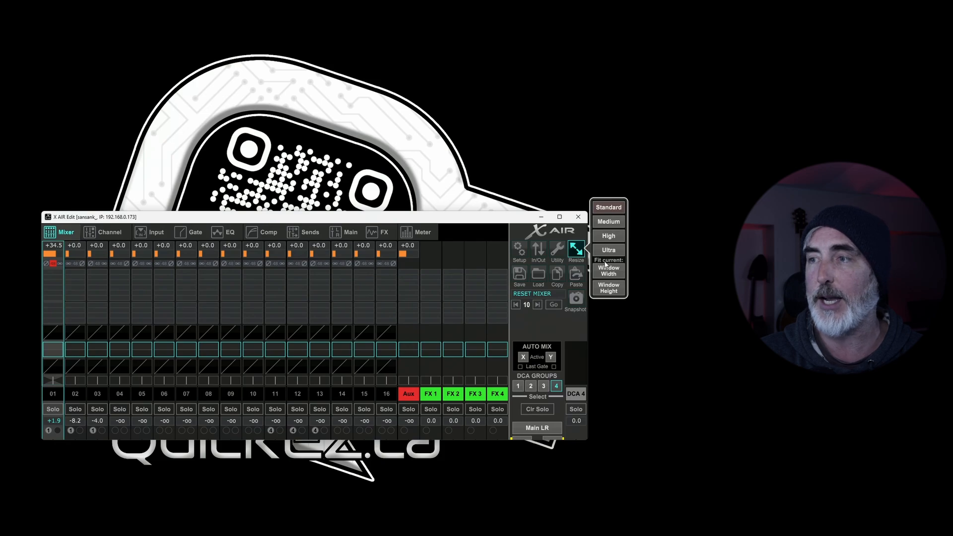
click(621, 289)
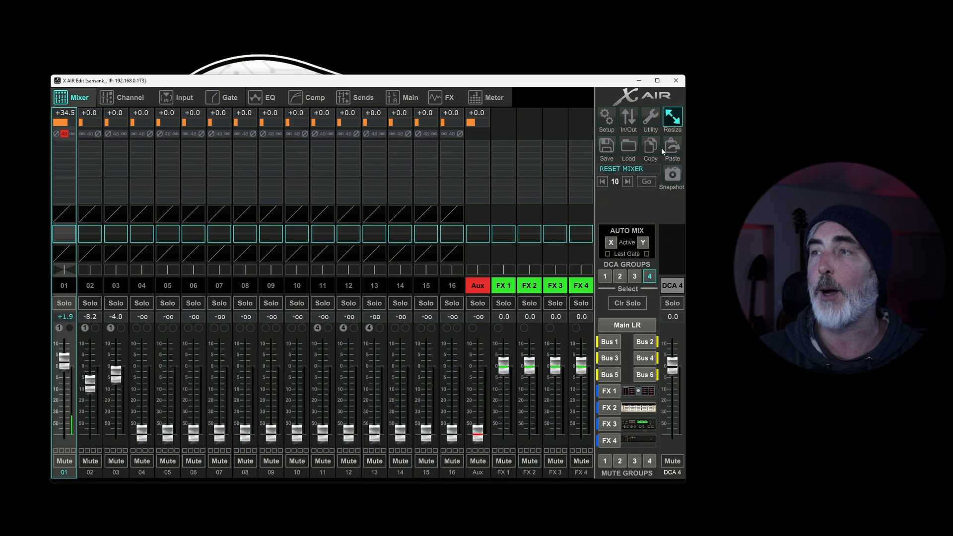
Step: Raise the faders of channels 05, 06 and 08 to about -13.2, -6.5 and -4.2 dB
click(608, 148)
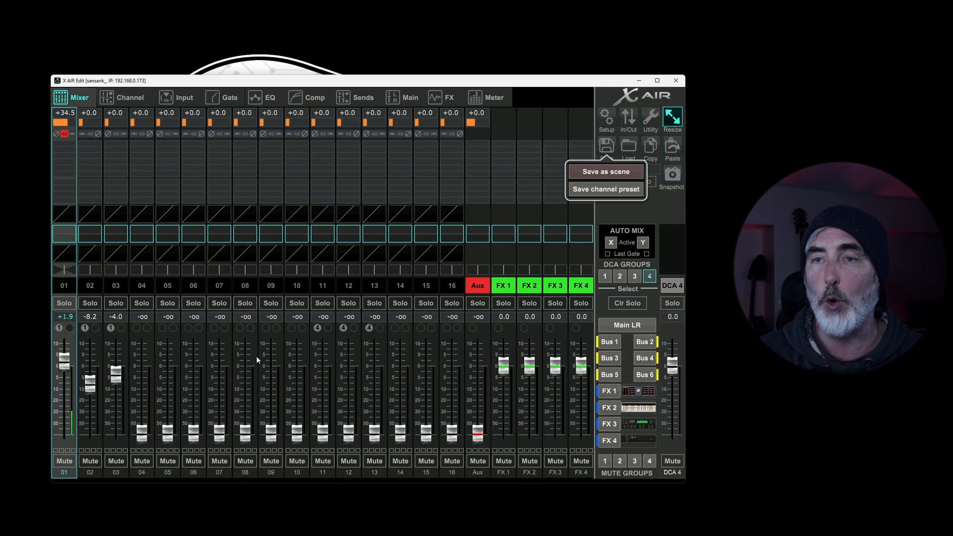
click(139, 429)
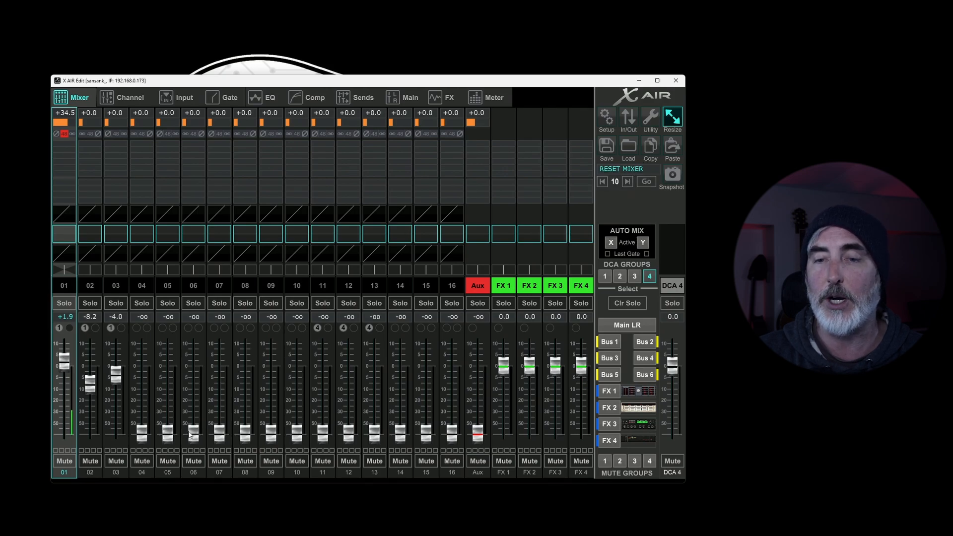
drag(192, 432, 192, 379)
drag(168, 432, 168, 392)
drag(245, 433, 251, 377)
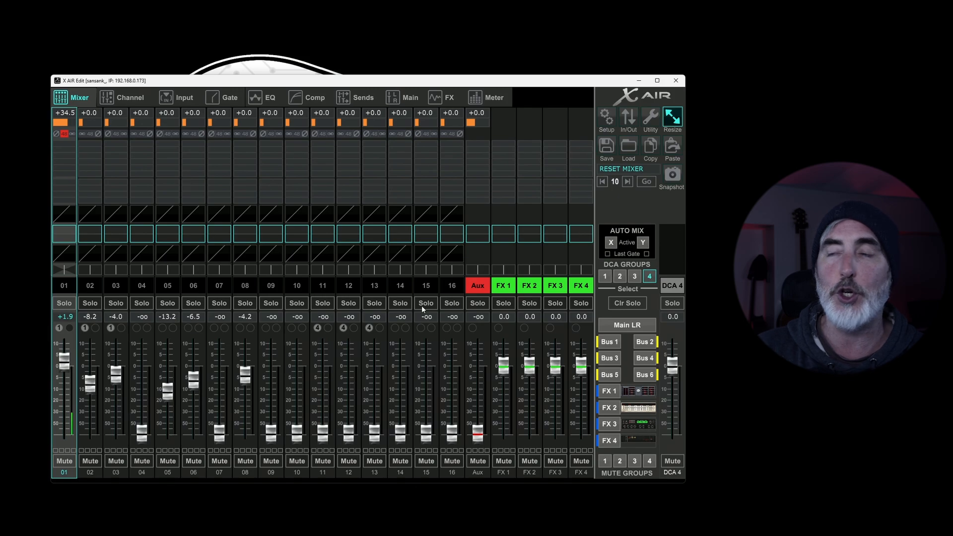
Step: View the dialog for saving the mixer as a scene file and dismiss it without saving
click(607, 147)
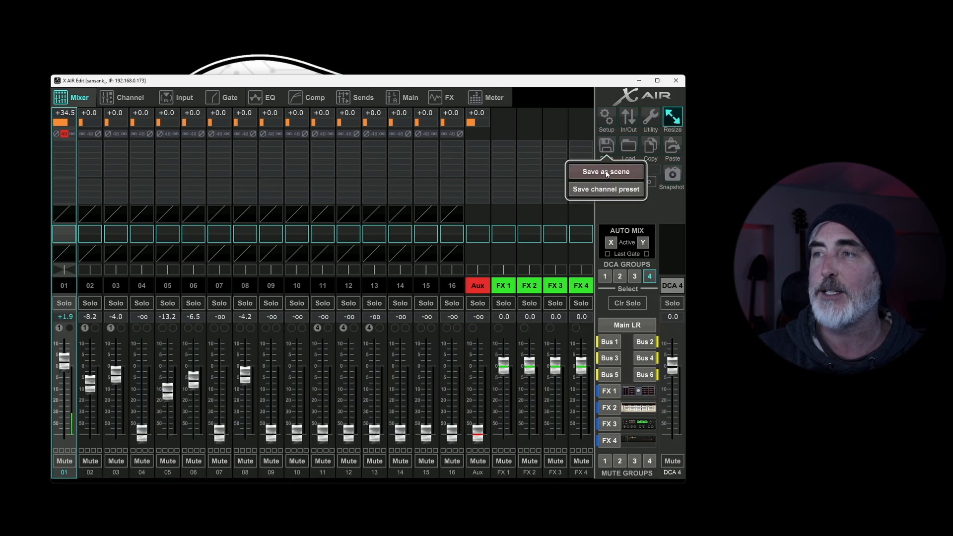
click(605, 171)
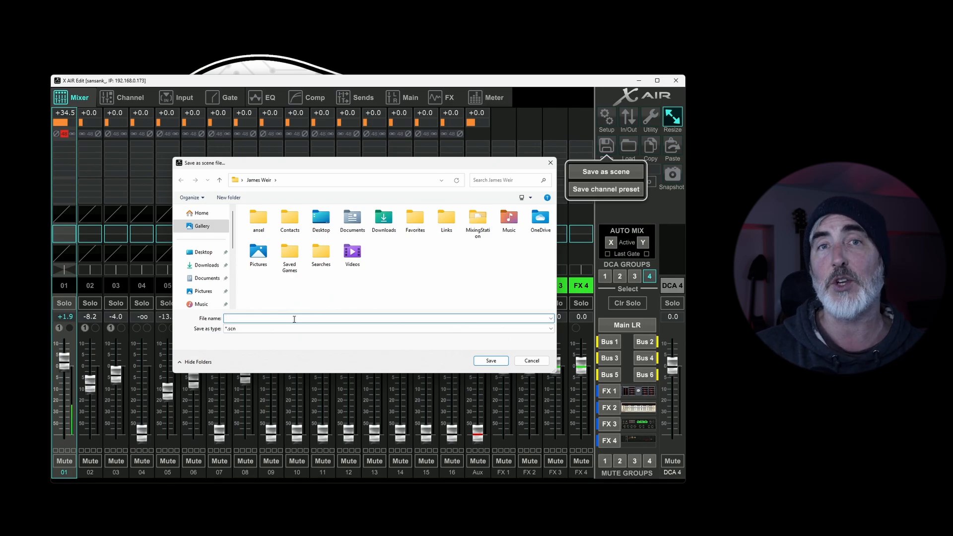
click(529, 361)
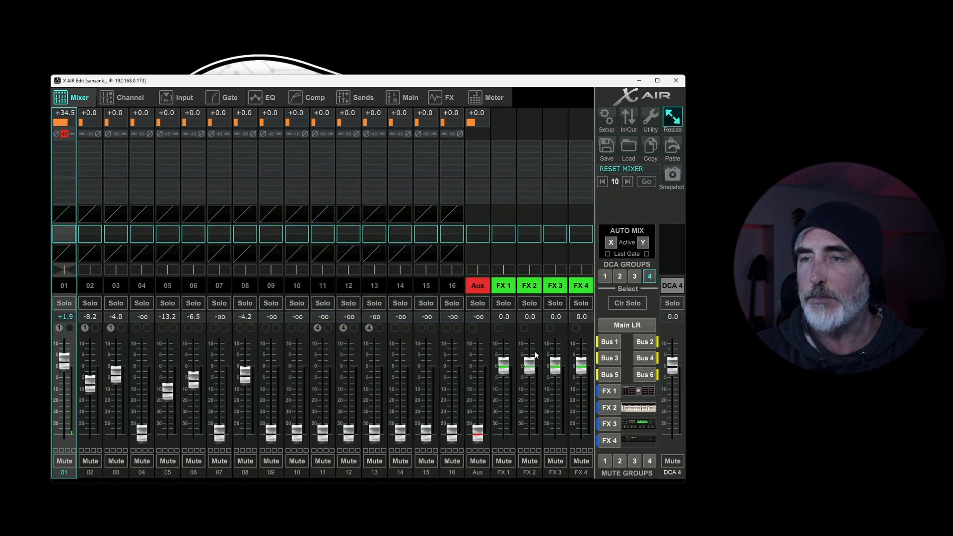
Step: Set the channel 01 fader to about -2.4 dB, and open the channel preset save dialog and cancel it
click(608, 153)
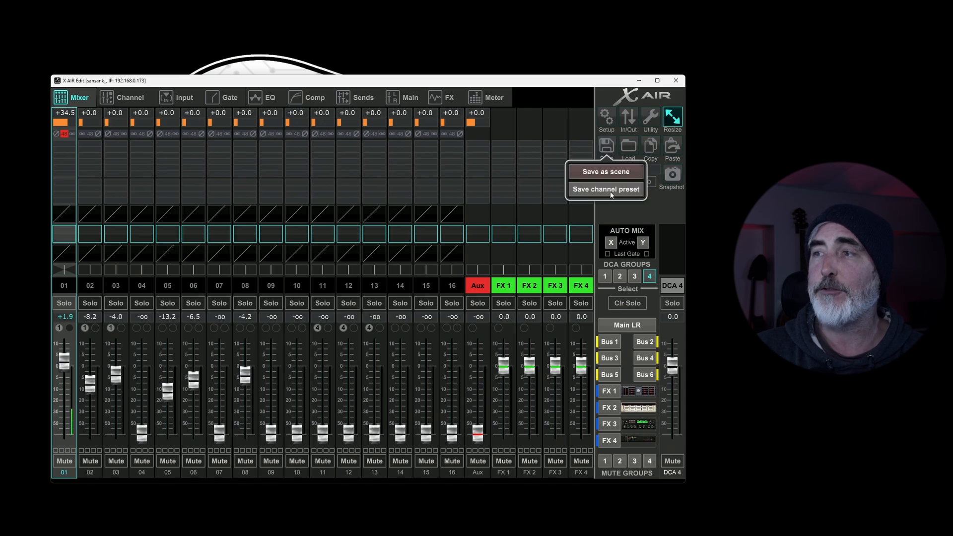
drag(65, 360, 71, 342)
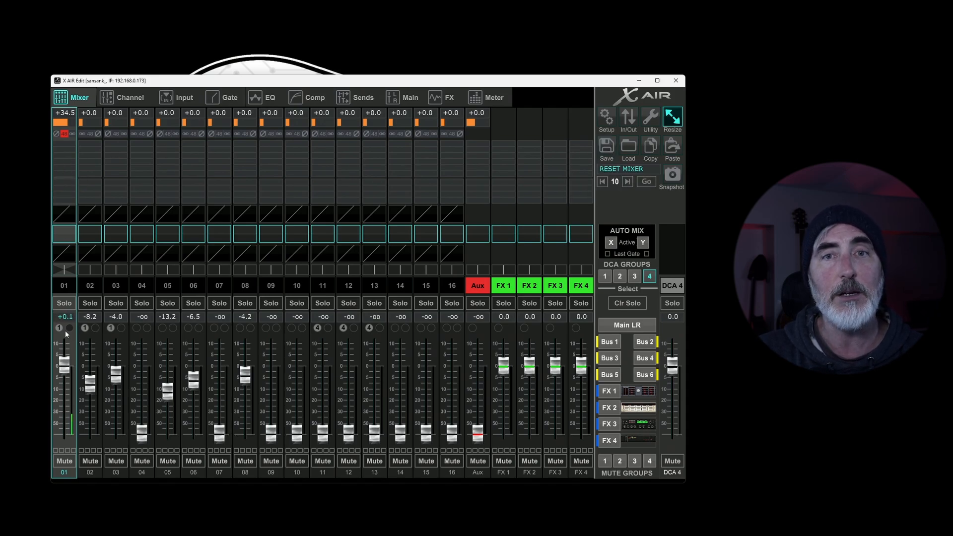
drag(65, 365, 64, 372)
click(606, 146)
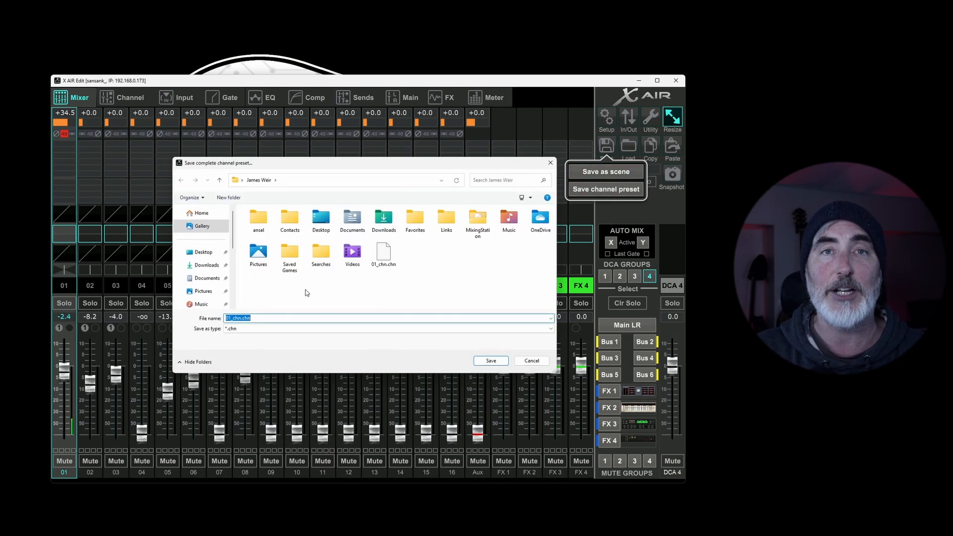
click(530, 360)
Step: Load a saved channel preset from the Documents folder onto channel 01
click(631, 149)
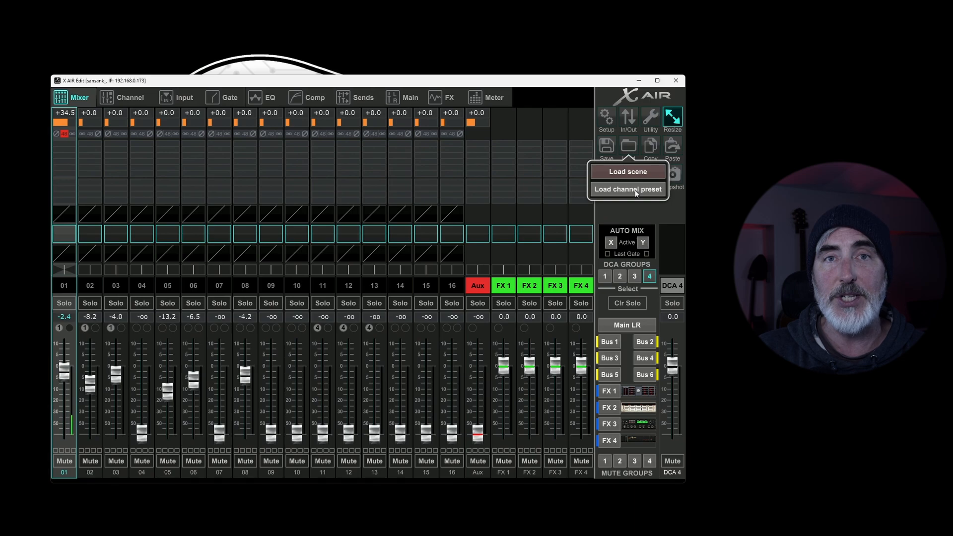
click(618, 191)
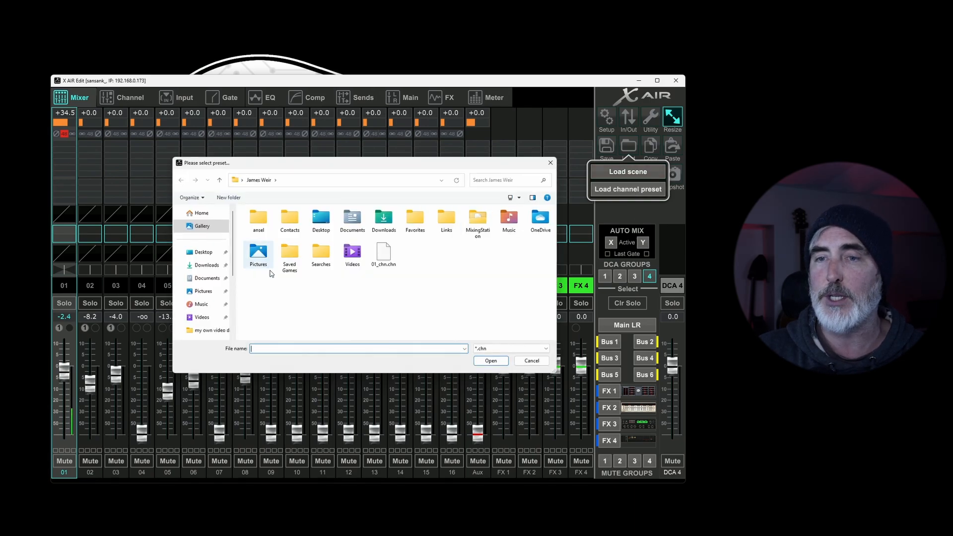
click(205, 278)
double_click(265, 324)
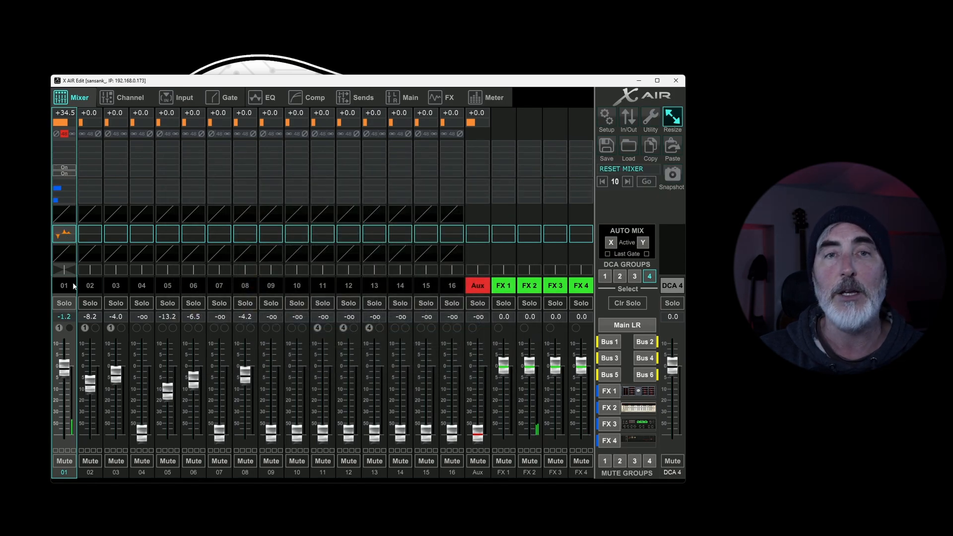
Step: Load a saved channel preset from the Documents folder onto channel 06
click(193, 286)
click(628, 145)
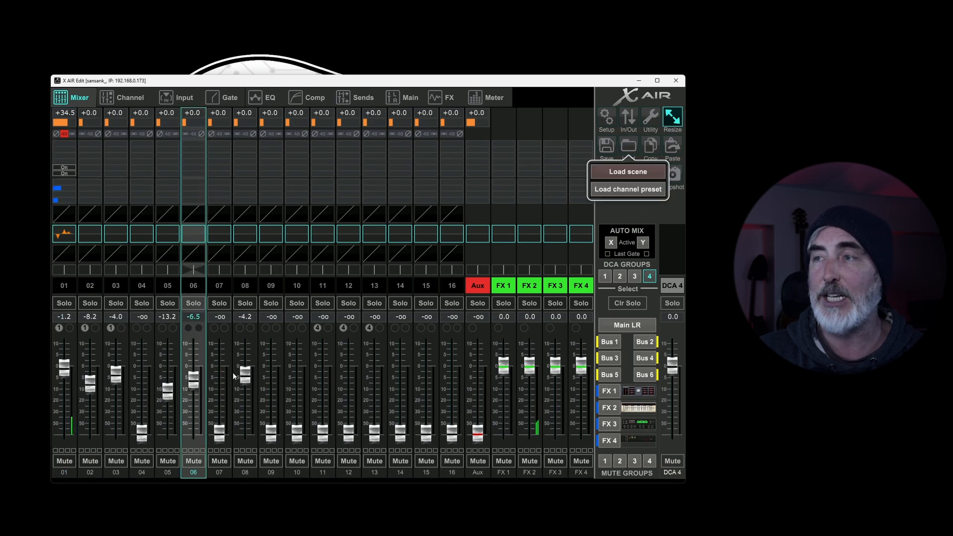
click(629, 189)
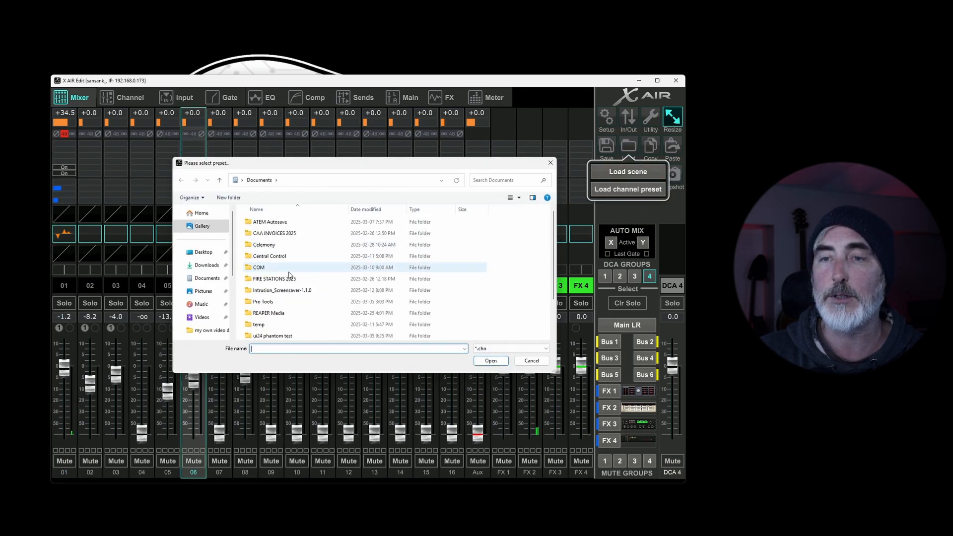
double_click(284, 324)
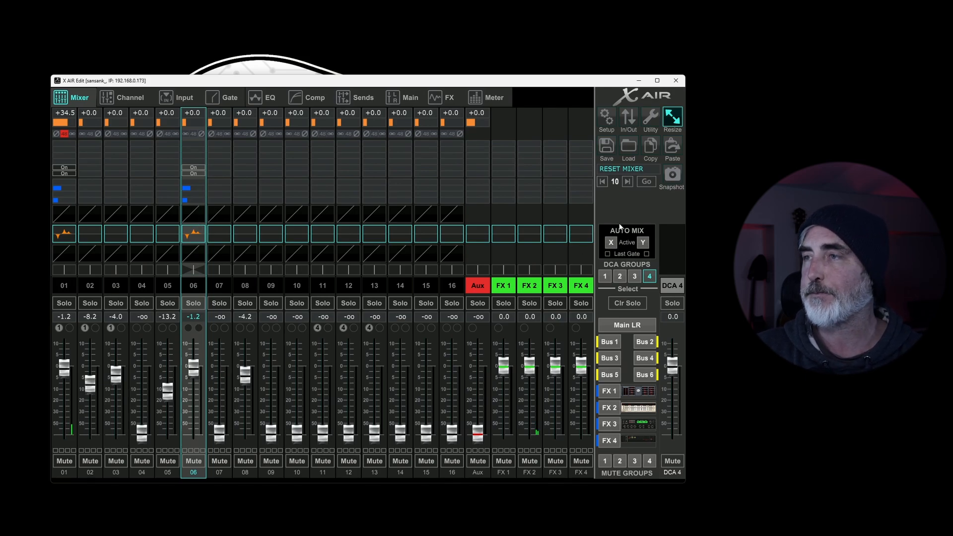
Step: Copy channel 06 and paste its Config, Input, Gate, EQ, Comp and Sends/Out settings onto channel 09
click(650, 143)
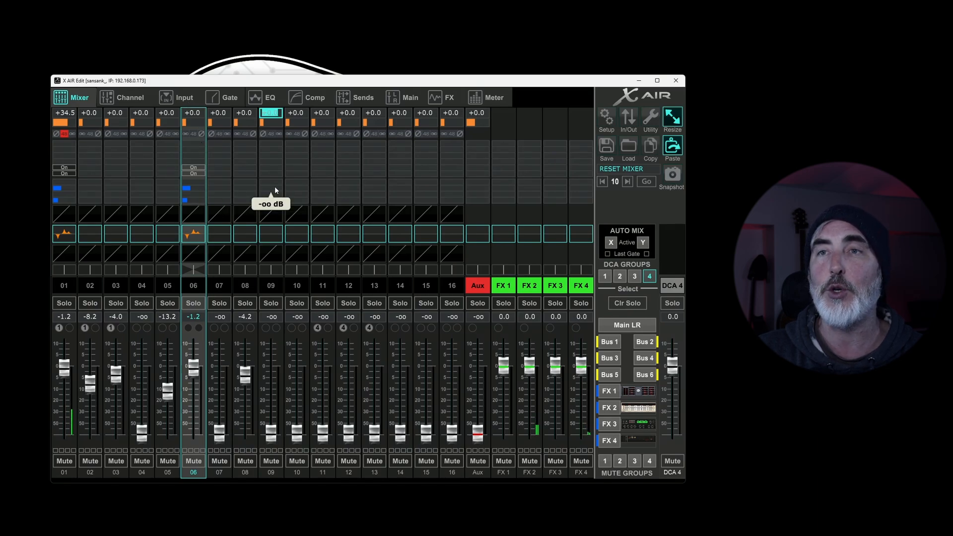
click(276, 284)
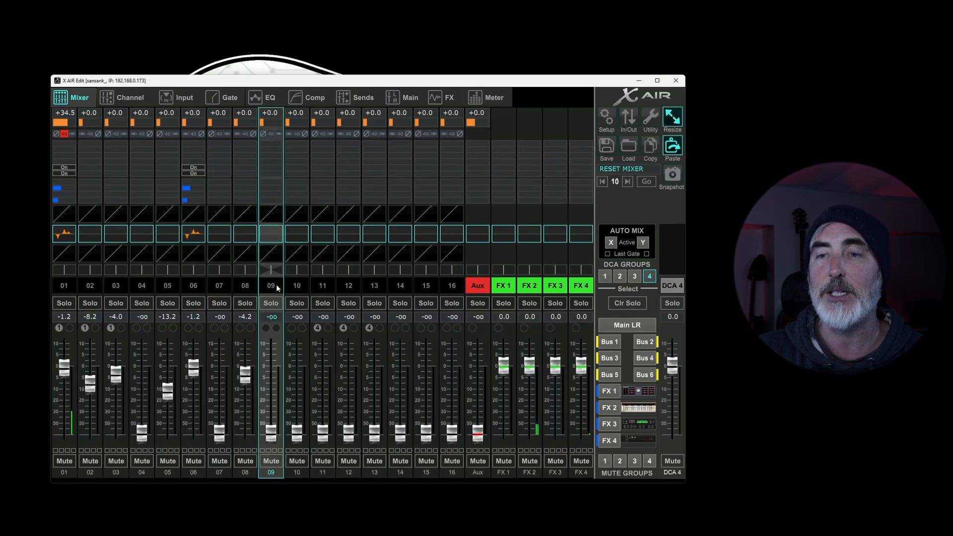
click(675, 149)
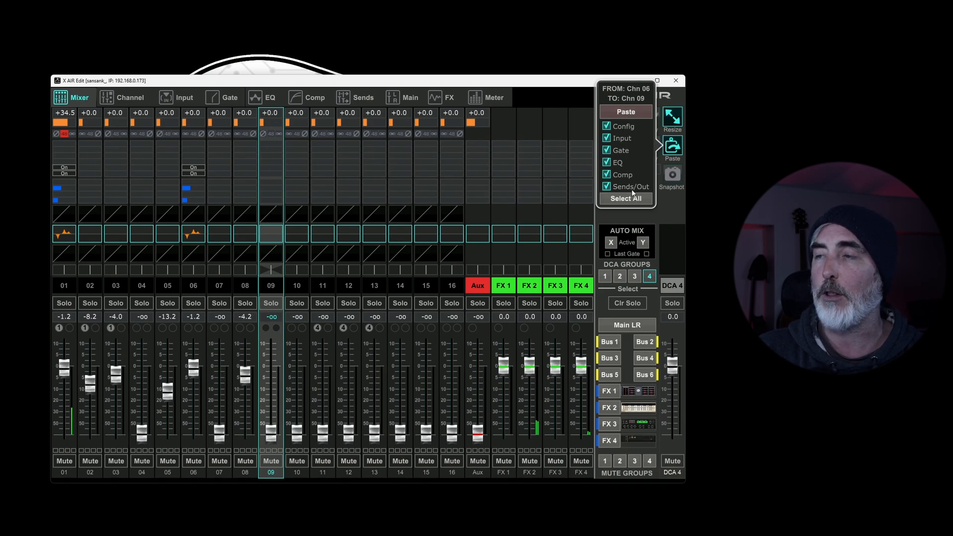
click(630, 112)
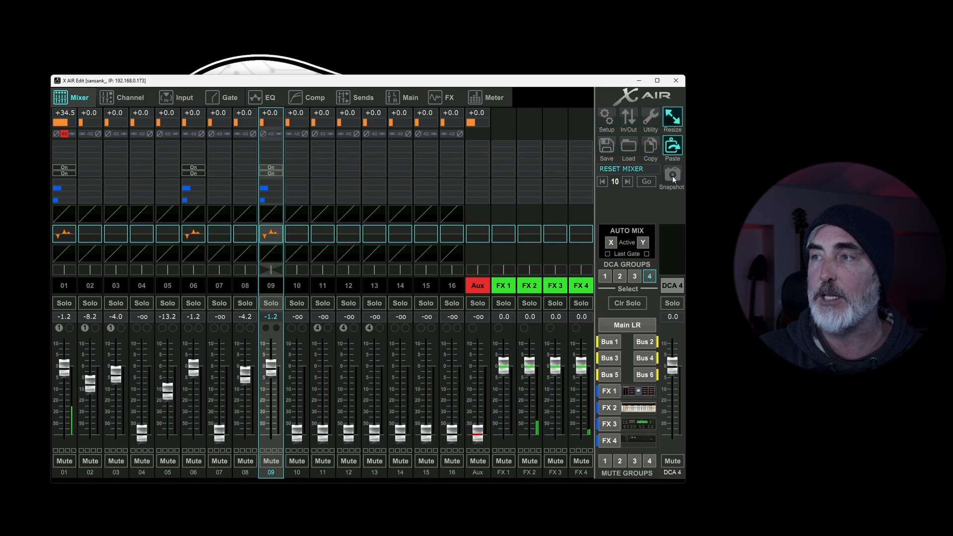
Step: Save the current mixer state as a snapshot named "test" in slot 12 and close the Snapshots window
click(672, 174)
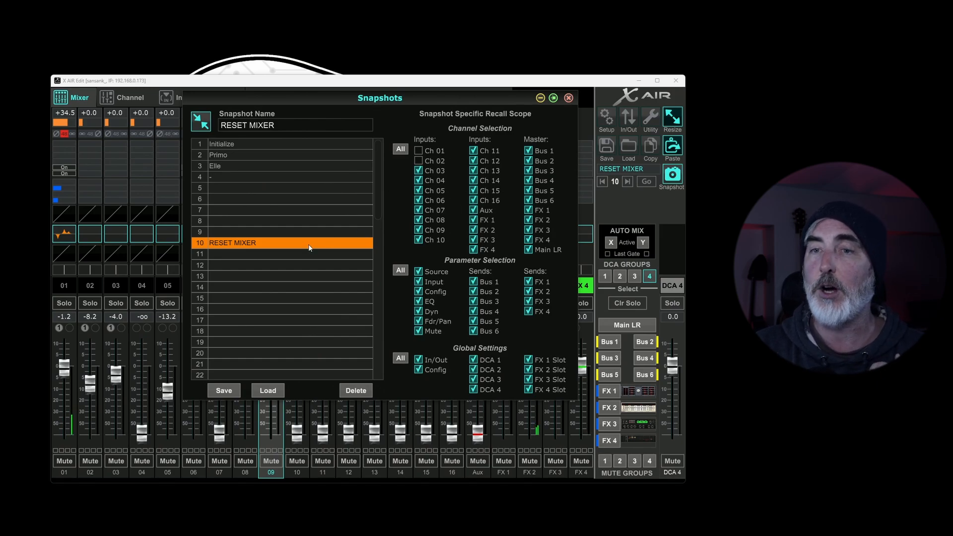
click(230, 266)
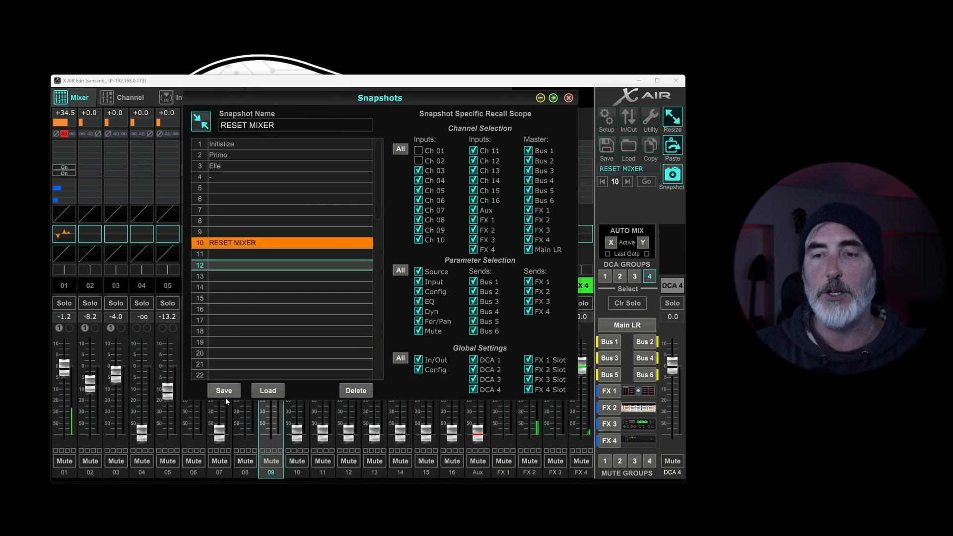
click(291, 124)
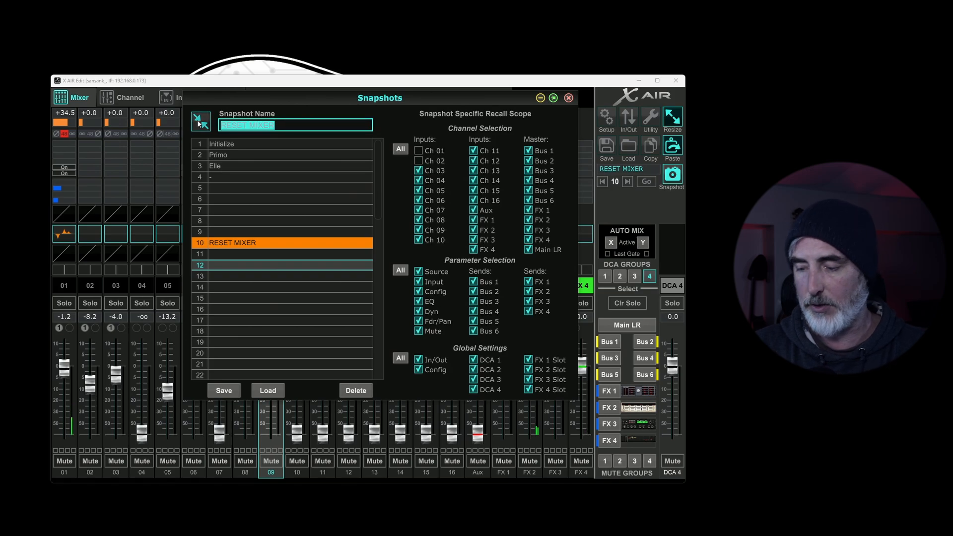
text(test)
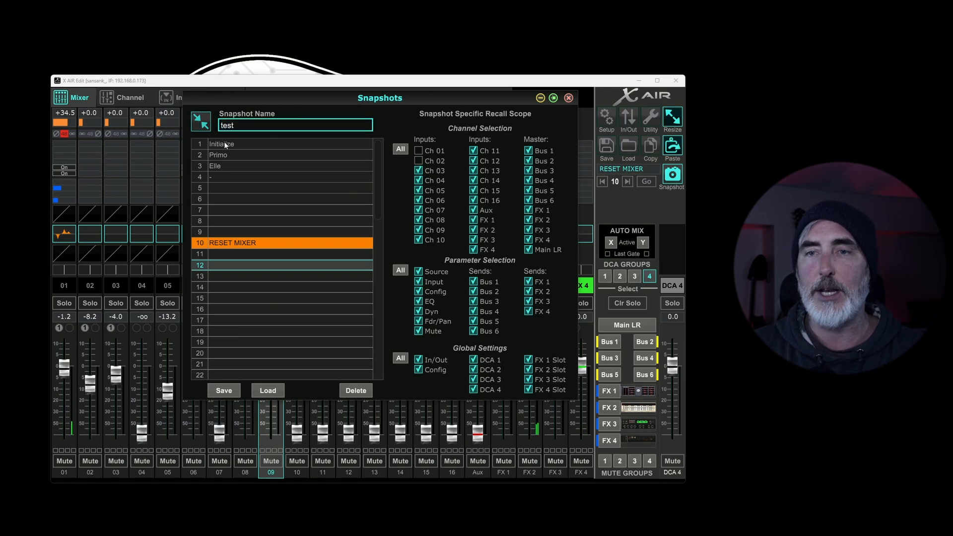
click(228, 392)
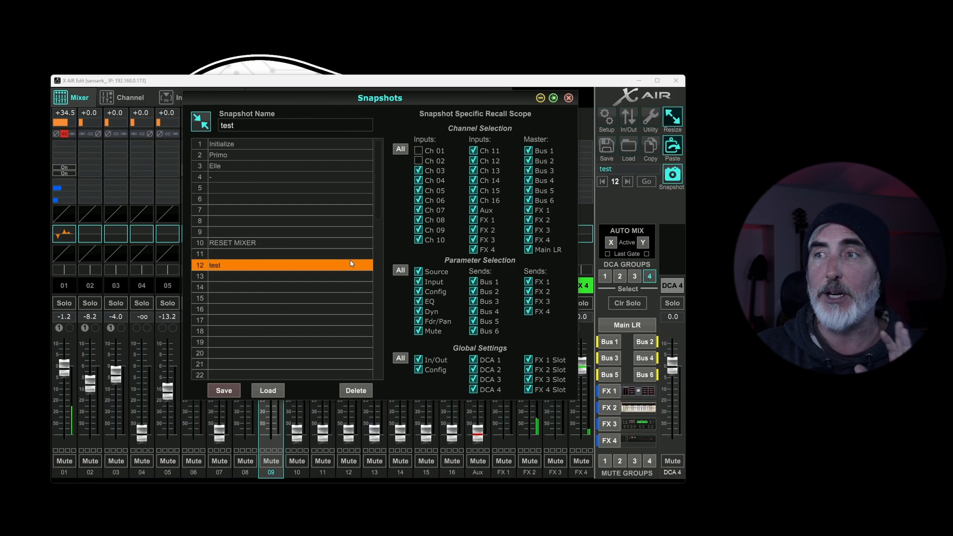
click(568, 98)
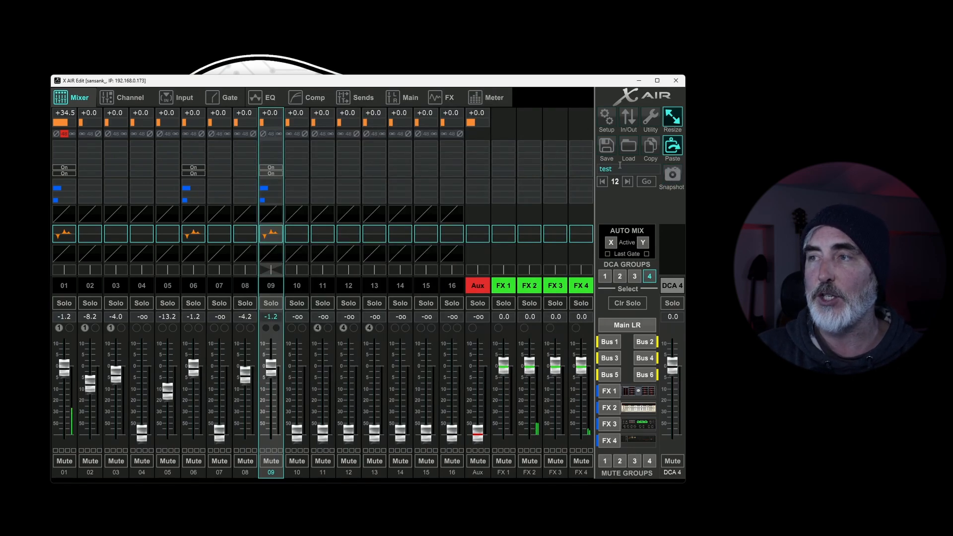
click(673, 177)
click(568, 97)
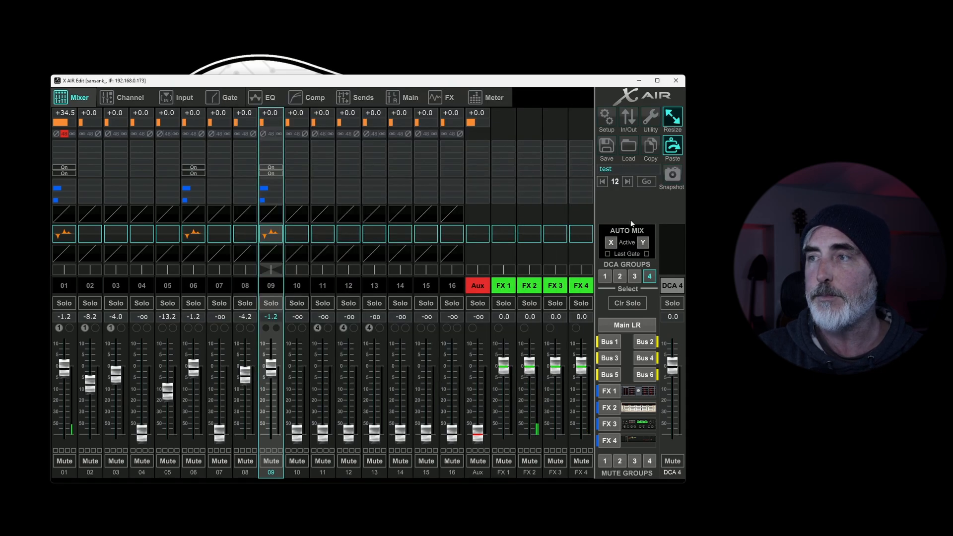
Step: Step back and forth through the stored snapshots and recall the one in slot 3
double_click(602, 181)
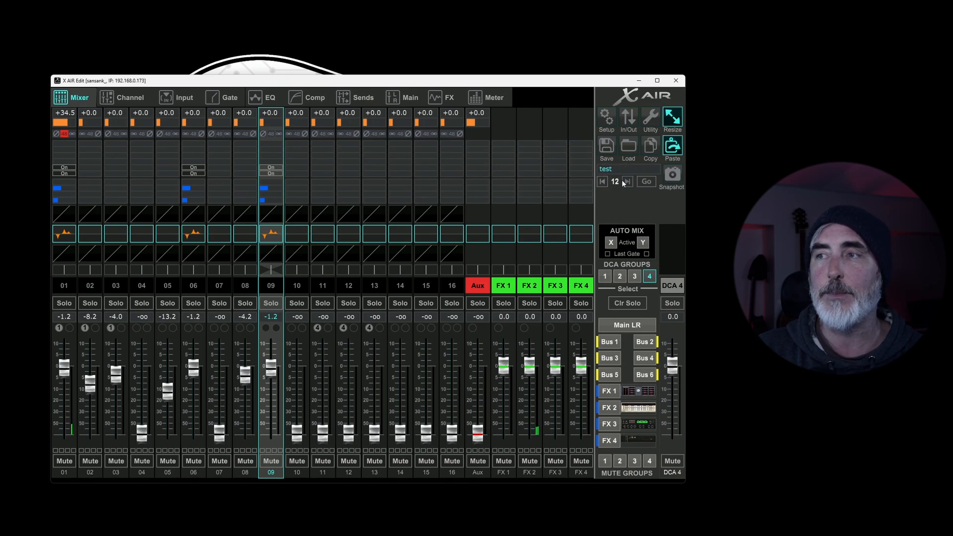
double_click(602, 181)
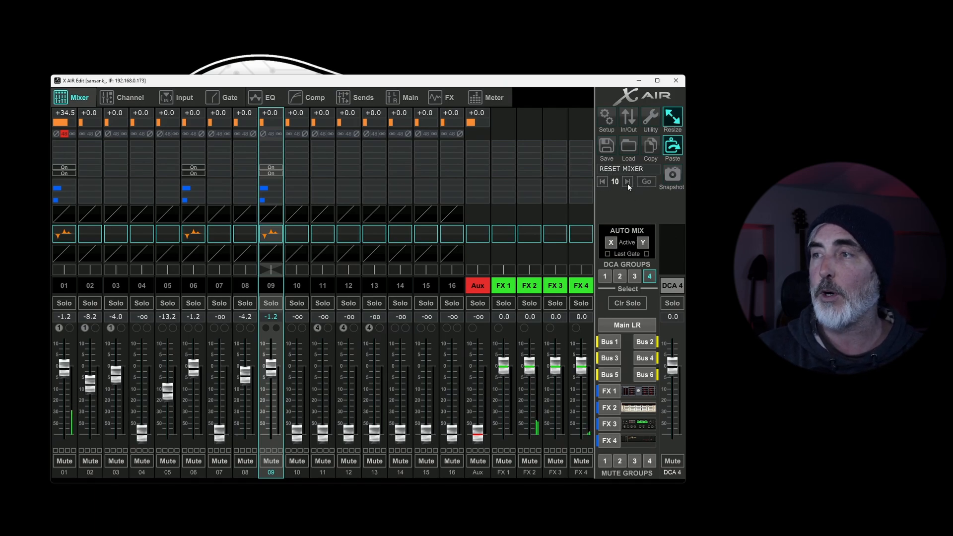
double_click(627, 183)
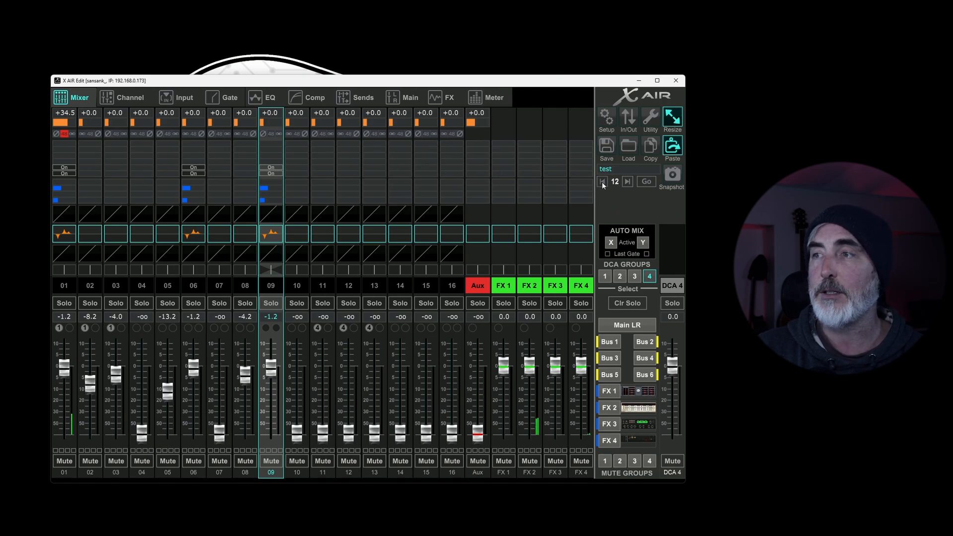
click(602, 183)
click(602, 182)
click(602, 183)
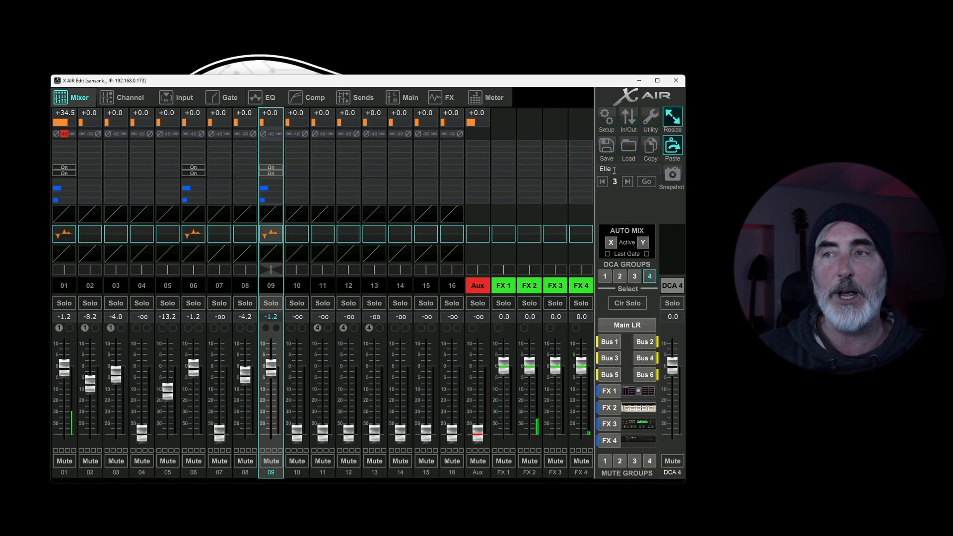
click(648, 183)
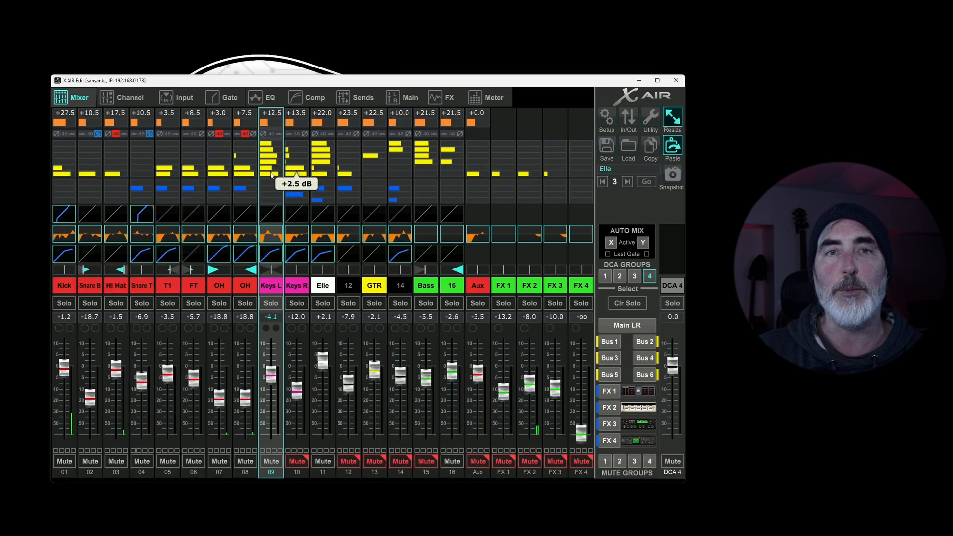
Step: Step forward to snapshot 12, "test", and recall it
click(627, 182)
click(627, 182)
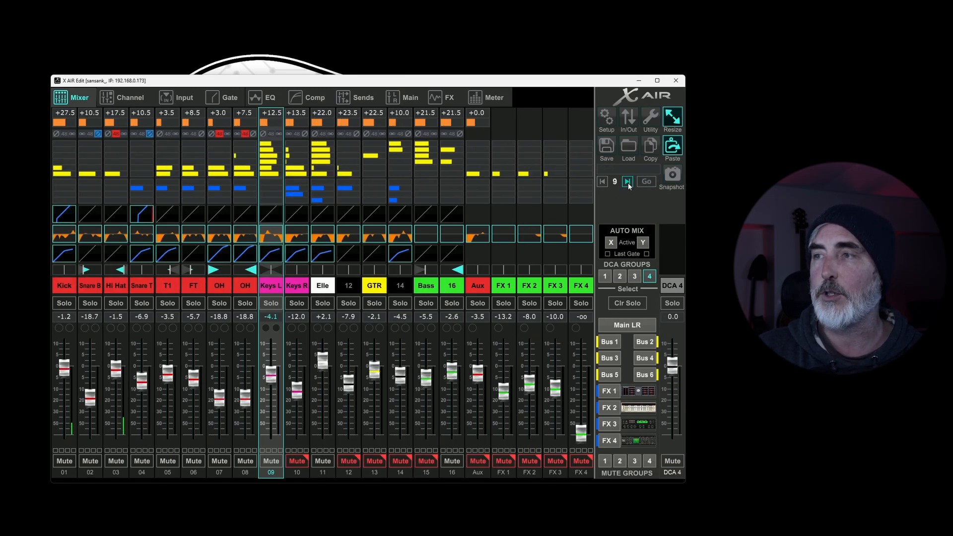
click(627, 182)
click(627, 182)
click(627, 182)
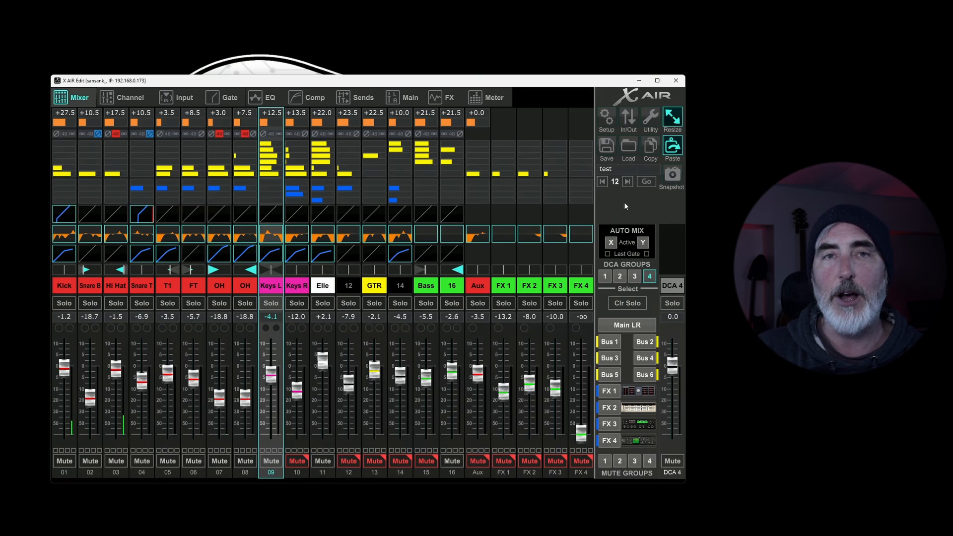
click(648, 180)
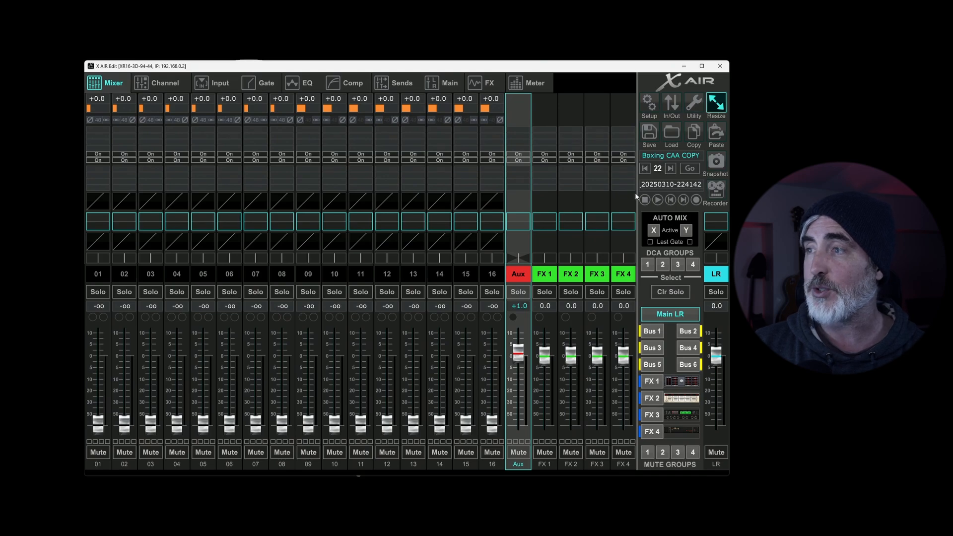
Step: Open the USB Recorder and skip backward and forward through its tracks
click(715, 189)
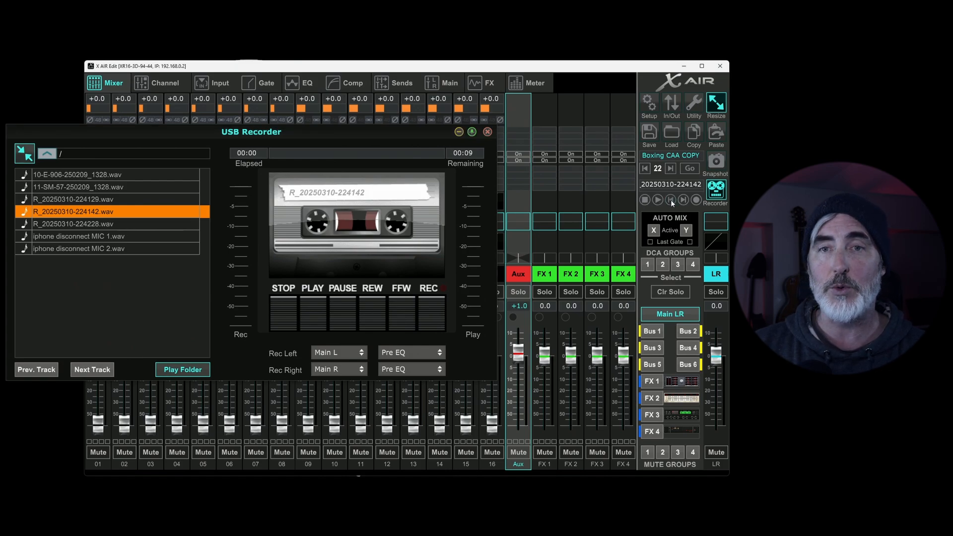
click(671, 199)
click(671, 200)
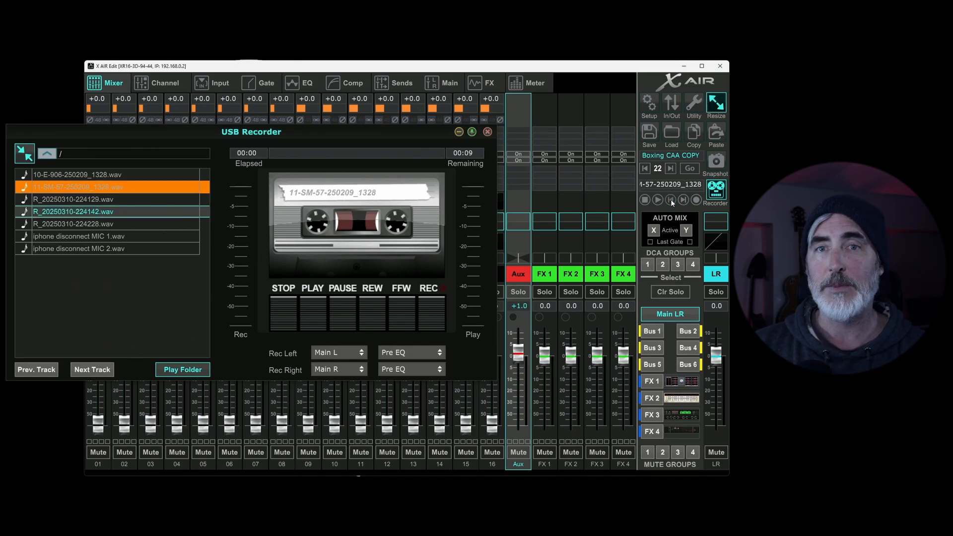
click(671, 200)
click(683, 200)
click(683, 201)
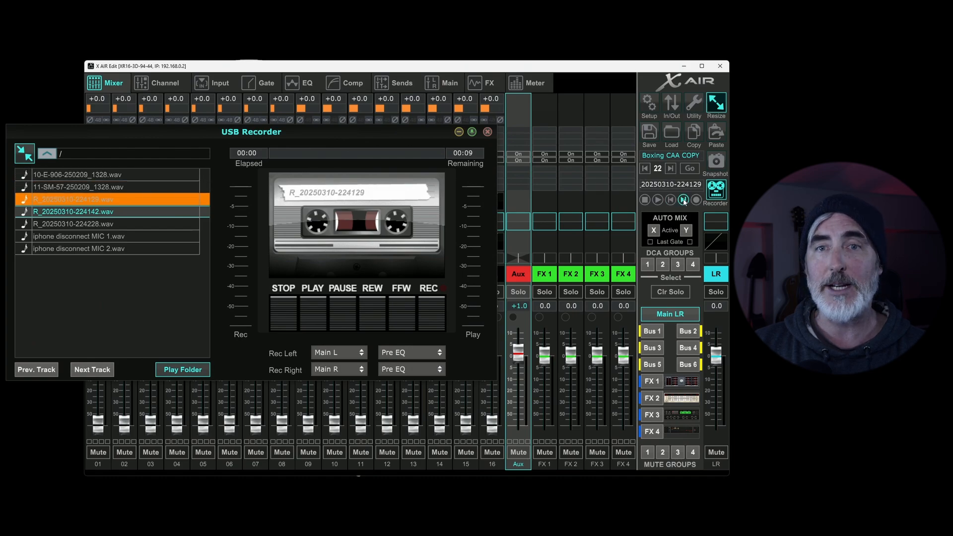
click(683, 200)
click(670, 200)
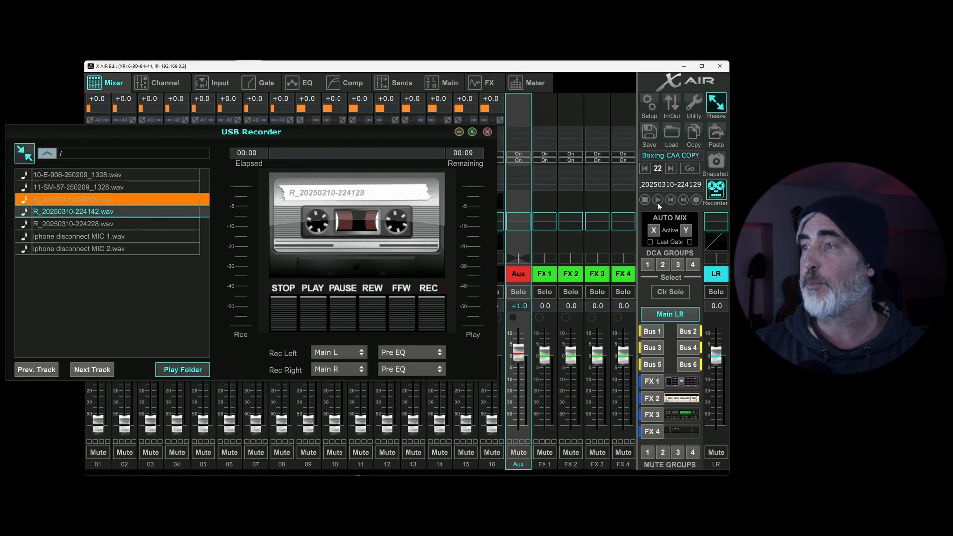
click(657, 203)
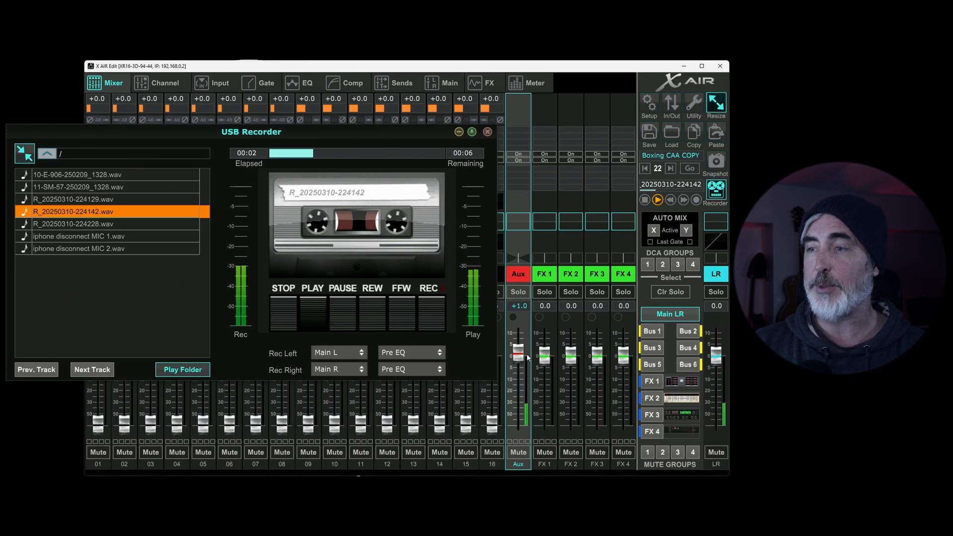
mouse_move(522, 355)
mouse_down()
mouse_move(522, 379)
mouse_move(522, 355)
mouse_up()
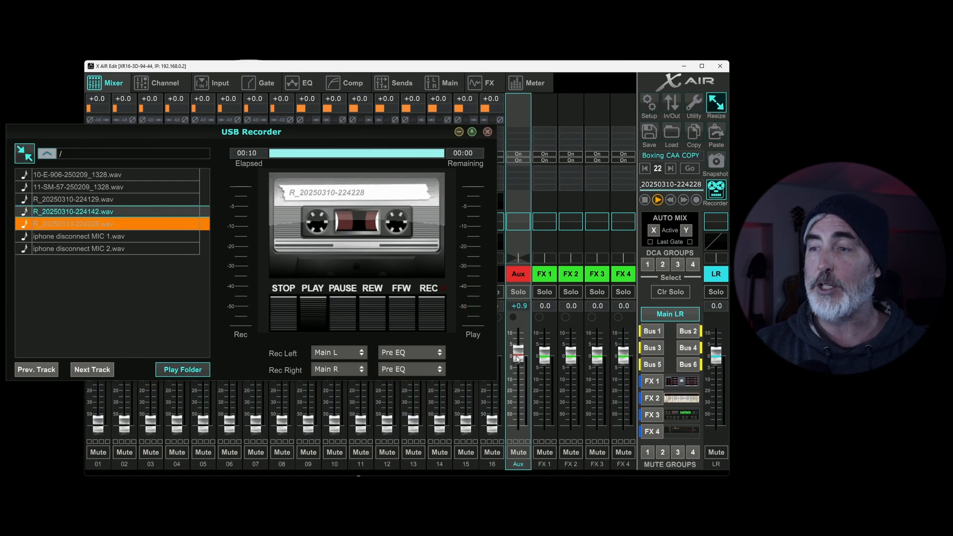
drag(518, 358, 527, 357)
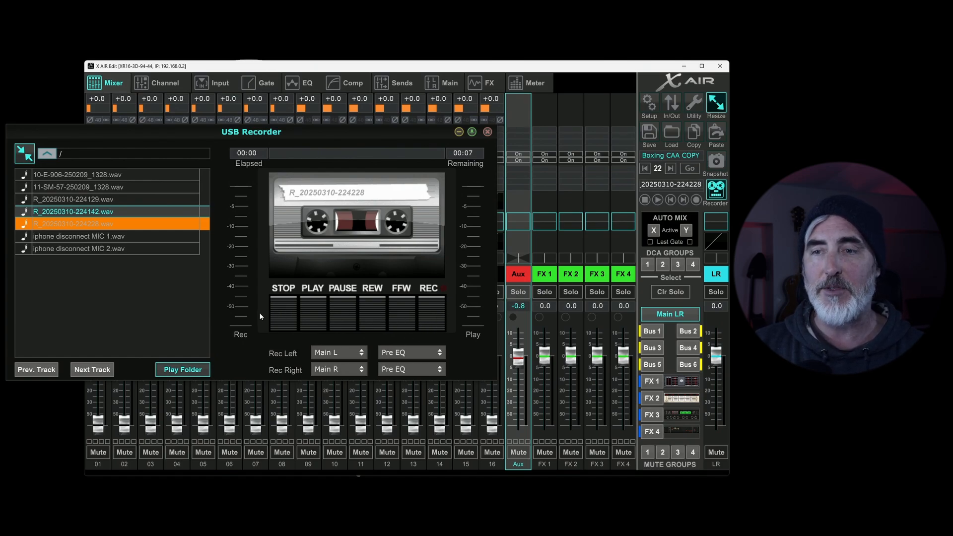
Step: View the Rec Left source choices, keeping Main L, and raise the main LR fader to about +0.7 dB
click(341, 354)
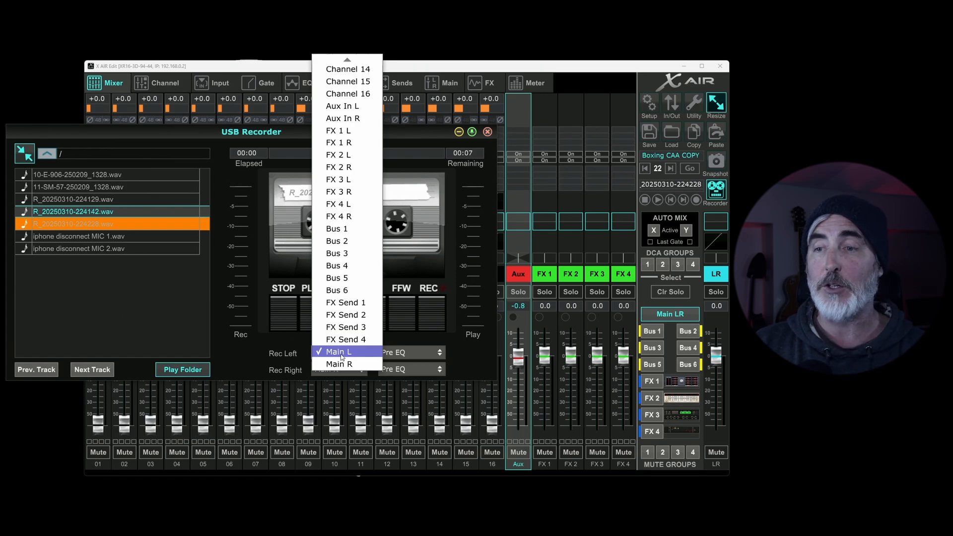
click(267, 352)
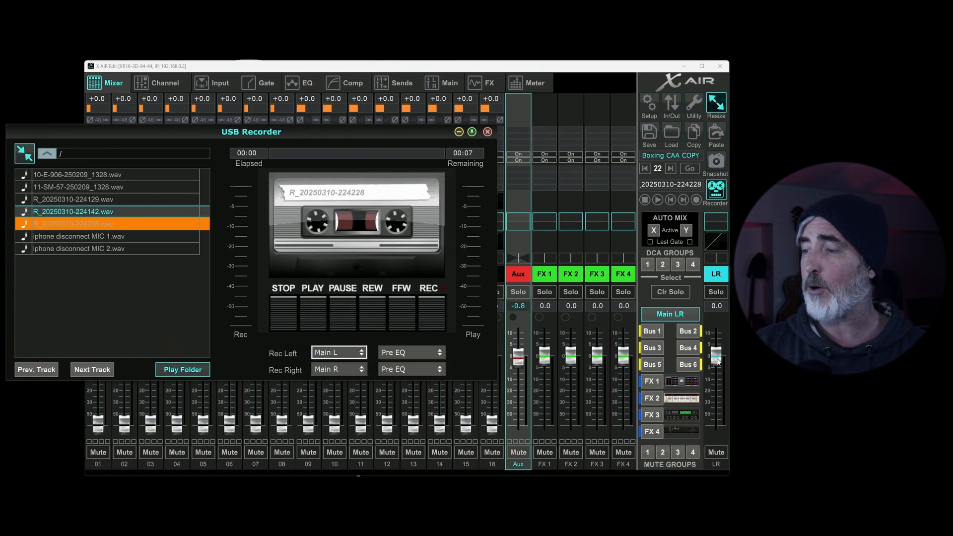
drag(717, 357, 716, 356)
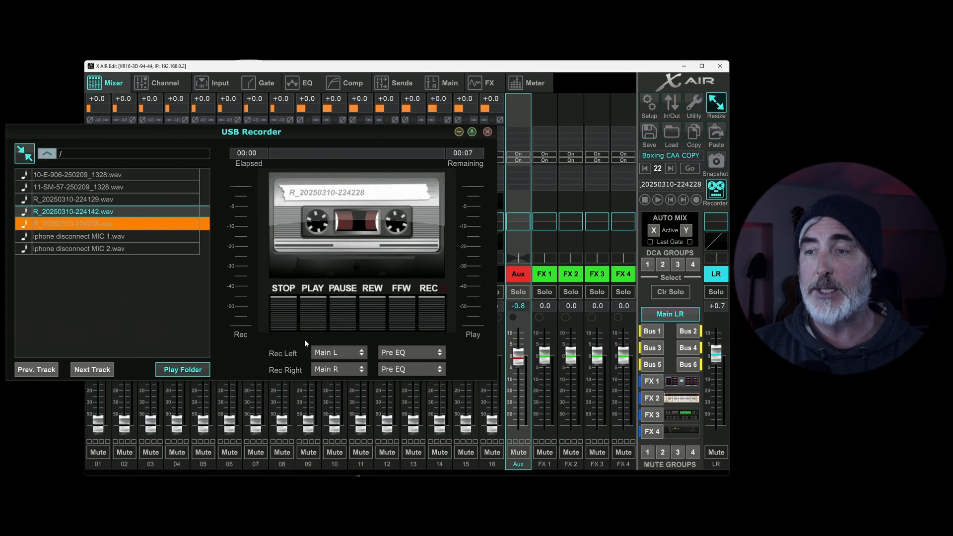
Step: Examine the channel and bus sources available for Rec Left and its tap-point options, keeping Main L and Pre EQ
click(328, 352)
scroll(372, 81, up, 5)
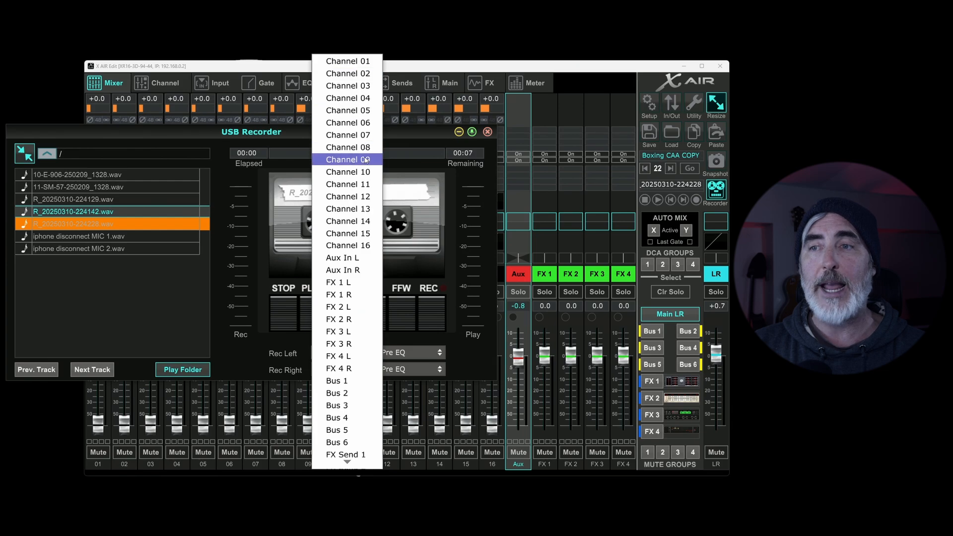
click(265, 359)
click(409, 353)
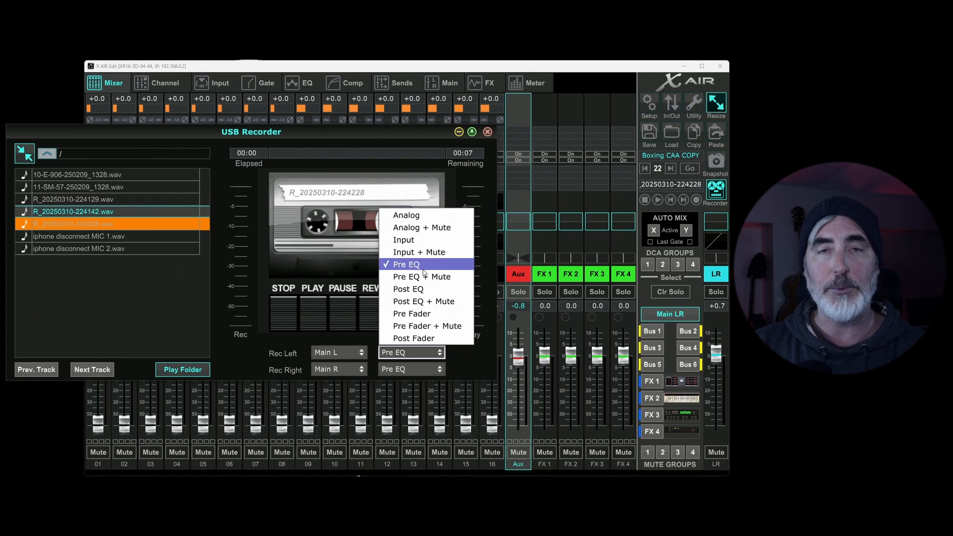
click(249, 349)
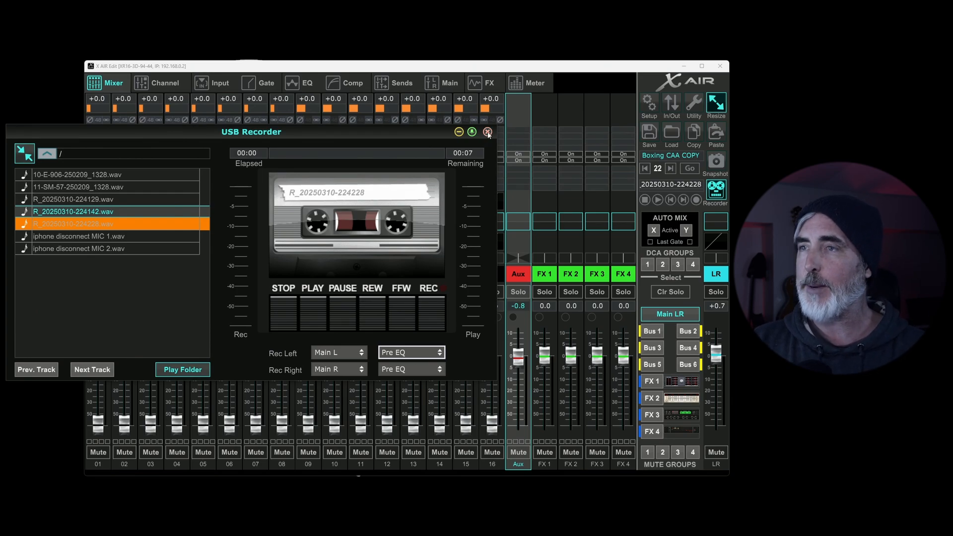
Step: Close the USB Recorder
click(488, 132)
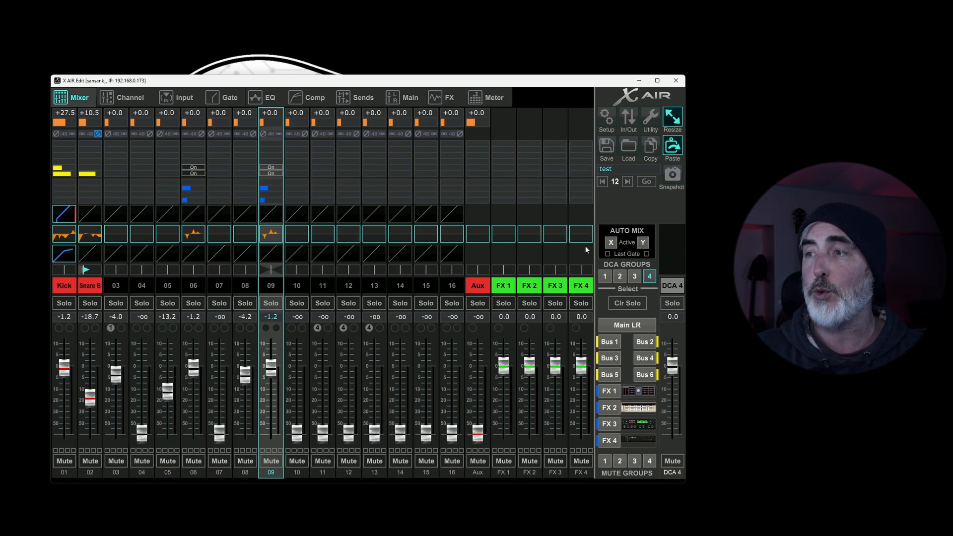
Step: Select channel 03 and assign it to Auto Mix group X in its channel view
click(117, 285)
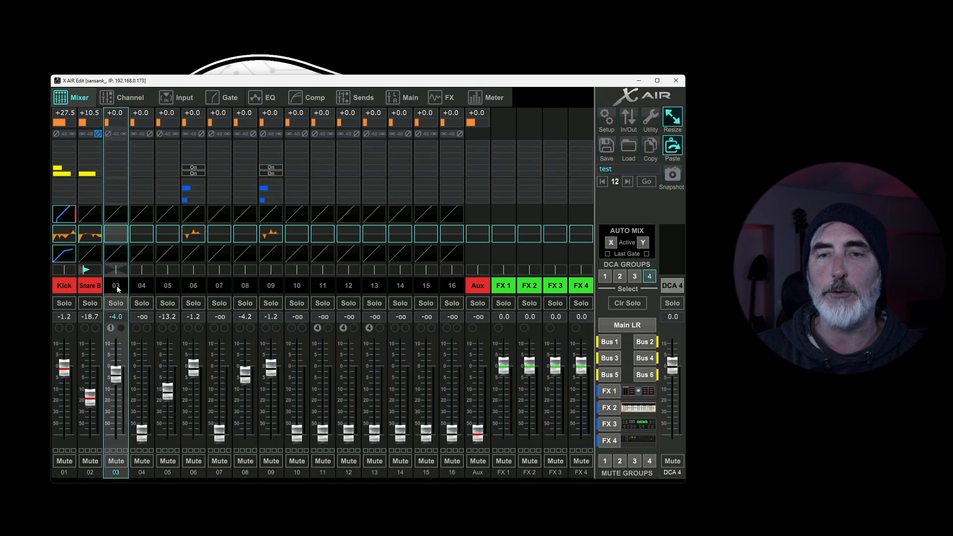
click(142, 286)
click(171, 284)
click(122, 286)
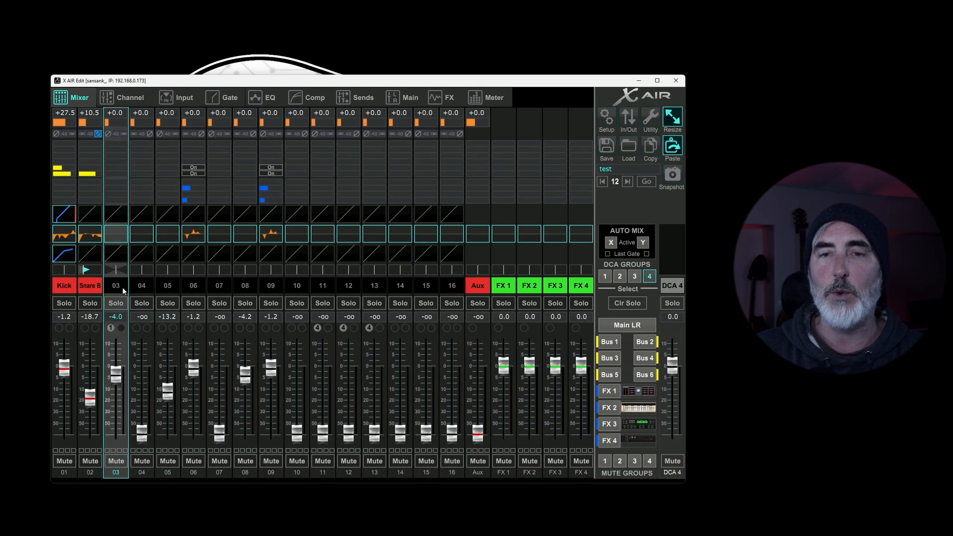
click(124, 98)
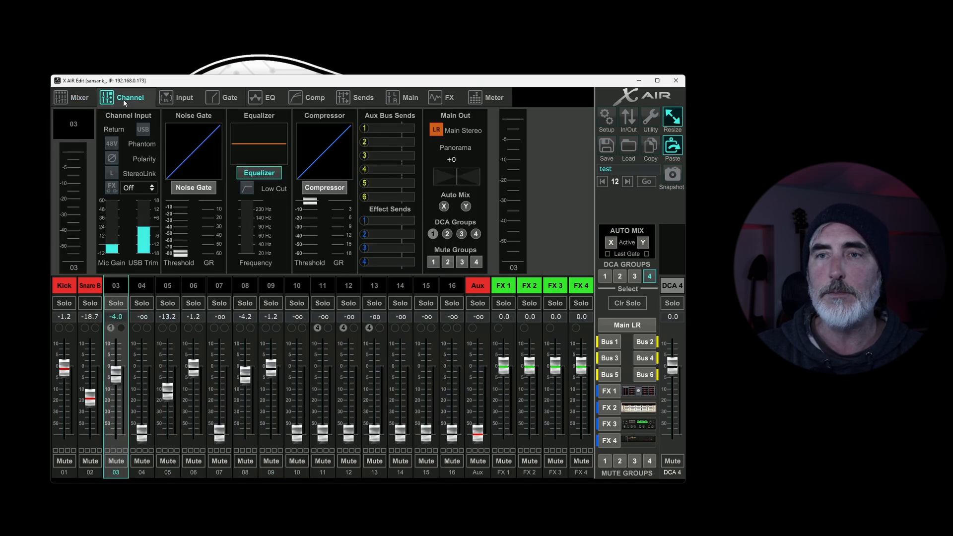
click(444, 206)
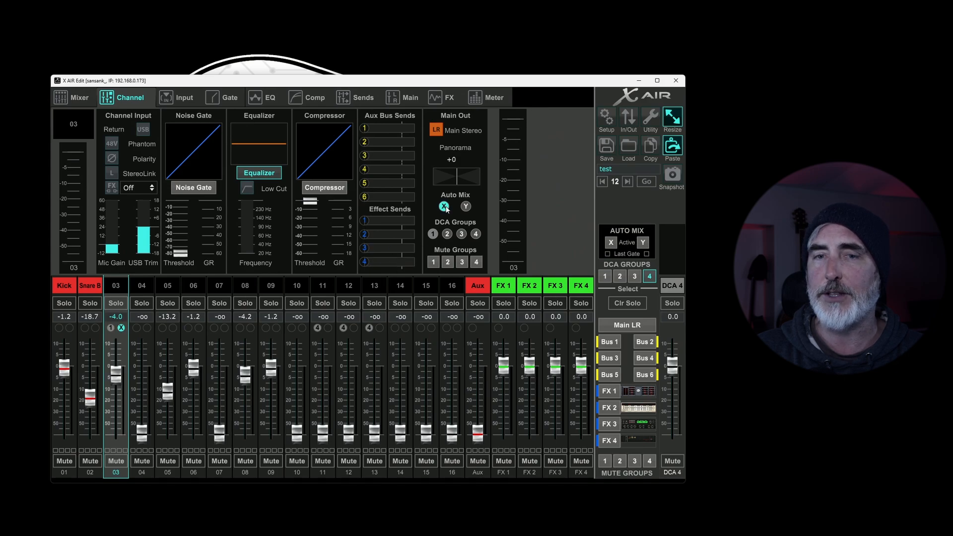
Step: Assign channels 04 and 05 to Auto Mix group X as well and return to the mixer overview
click(144, 287)
click(444, 206)
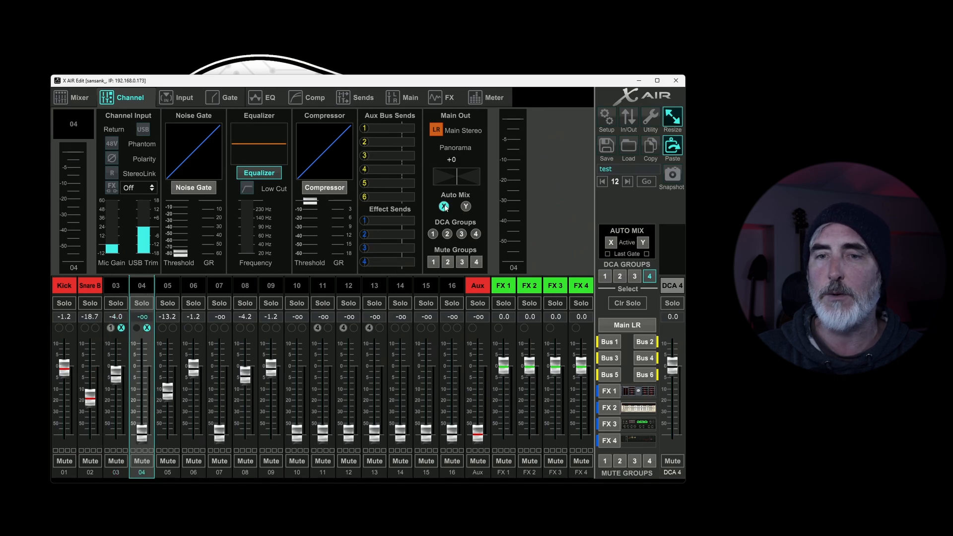
click(179, 285)
click(447, 206)
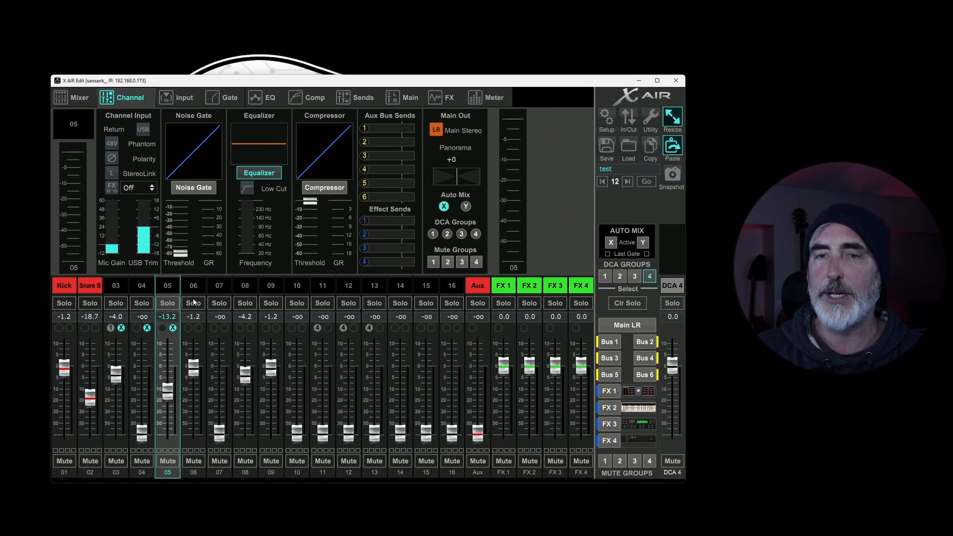
click(80, 98)
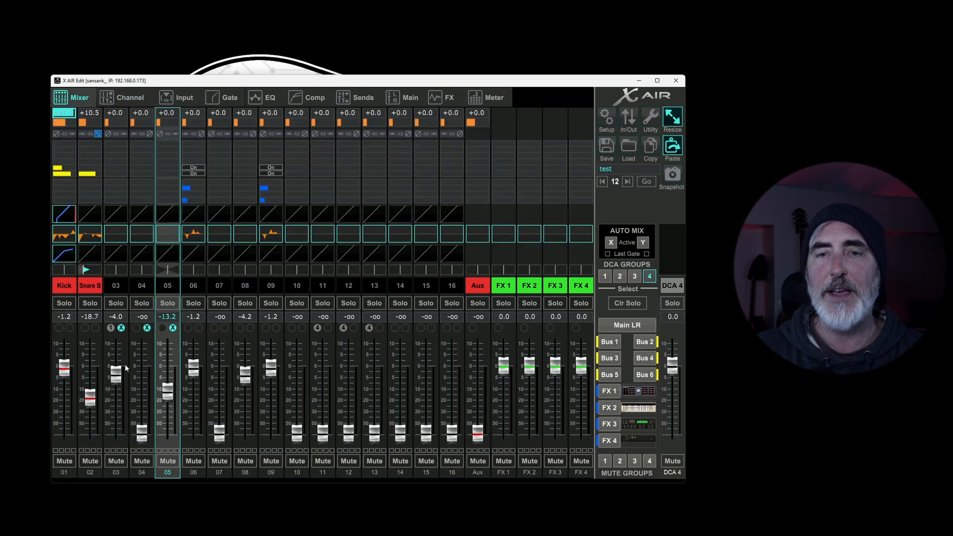
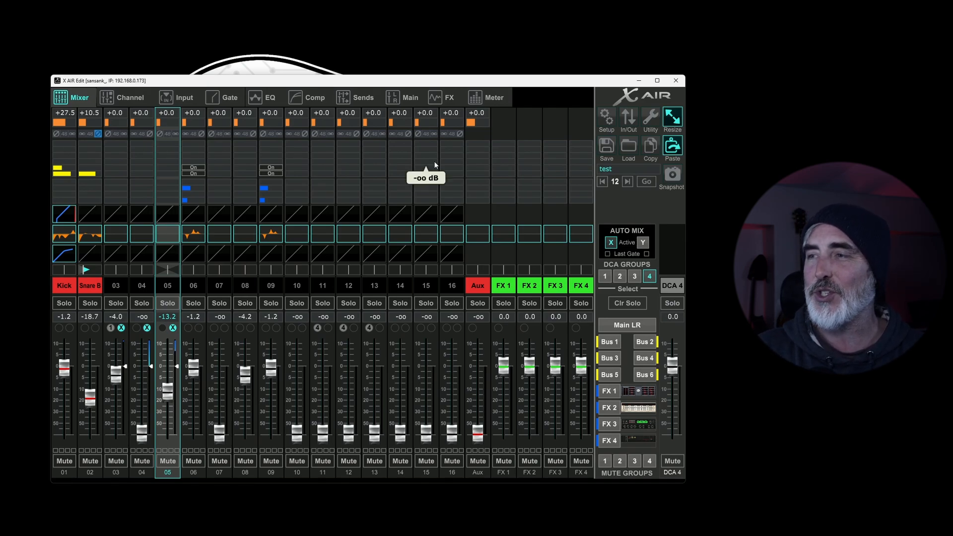
Step: Enable Last Gate for Auto Mix group X and switch it back off
click(607, 253)
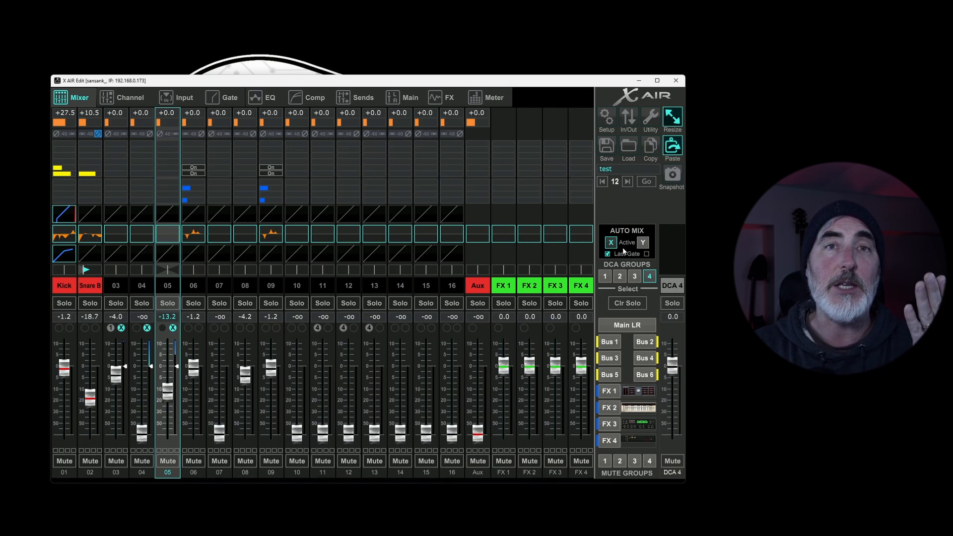
click(615, 253)
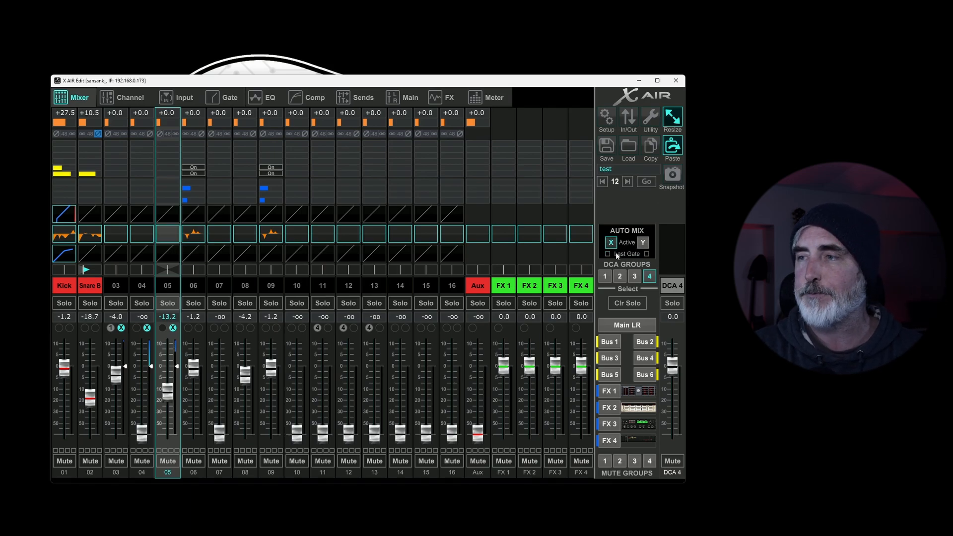
Step: Browse the DCA groups, select DCA 1 and raise its fader to about +0.2 dB
click(606, 277)
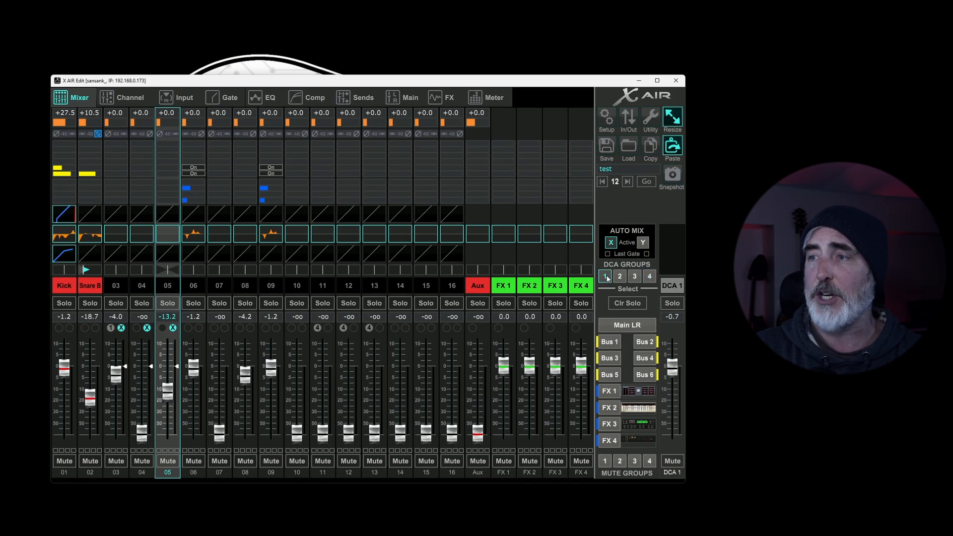
click(620, 276)
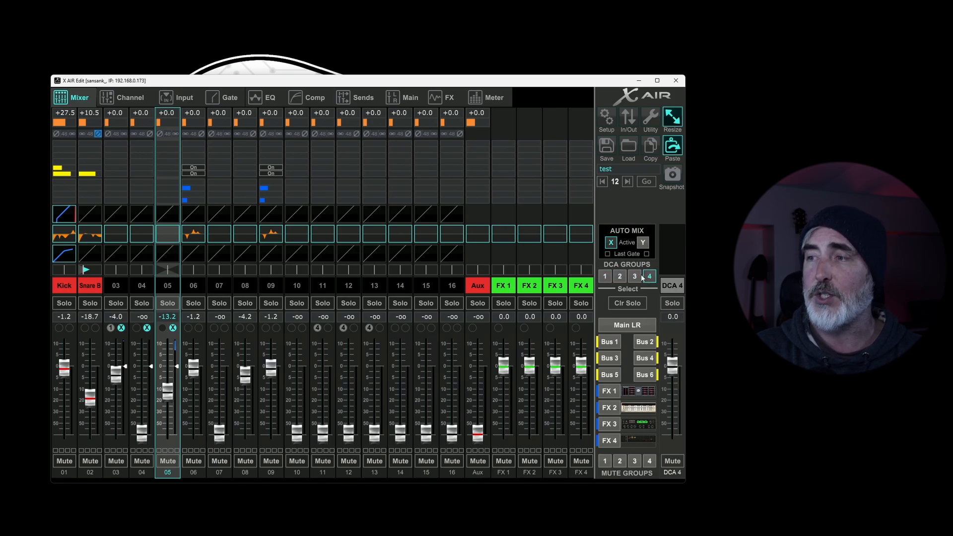
click(606, 277)
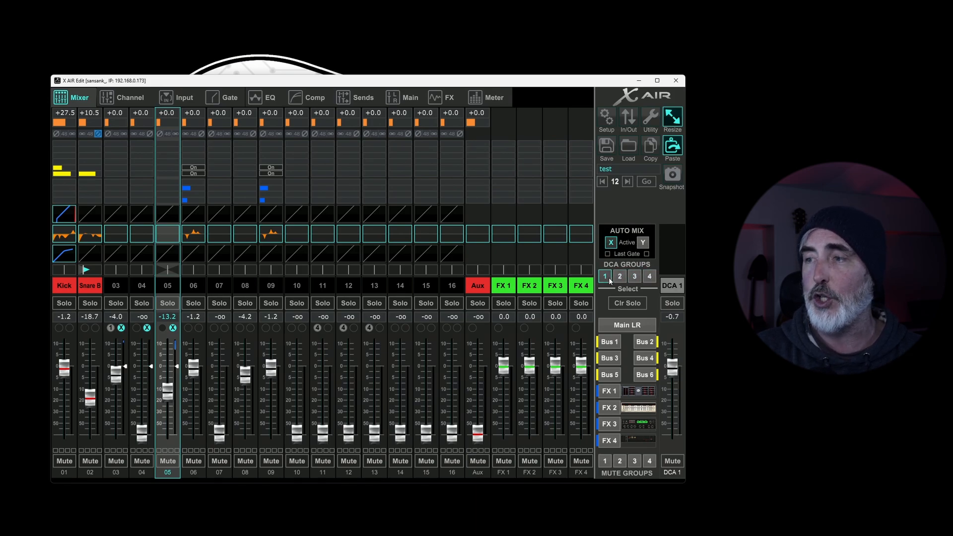
drag(675, 371, 678, 368)
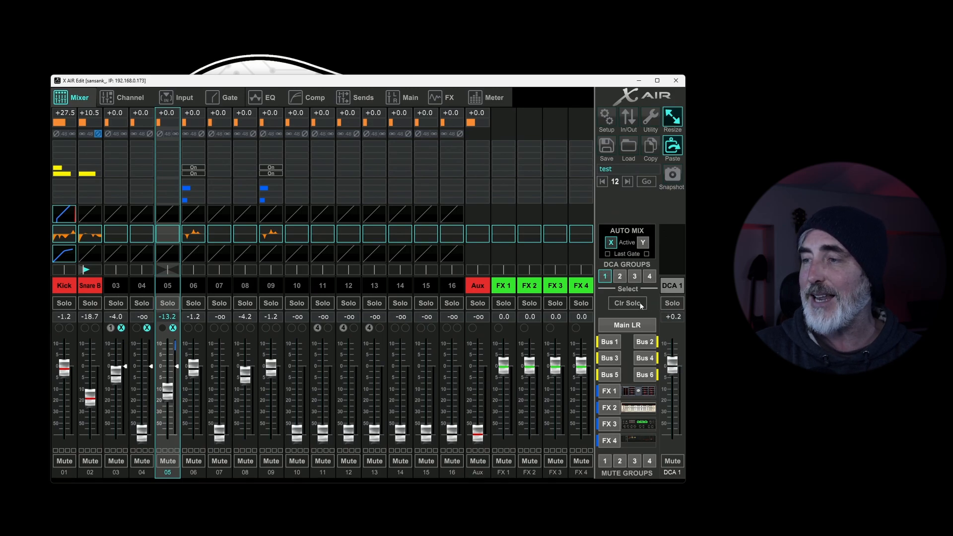
Step: Solo the Kick, Snare B and 03 channels and clear all solos at once
click(64, 303)
click(90, 303)
click(115, 302)
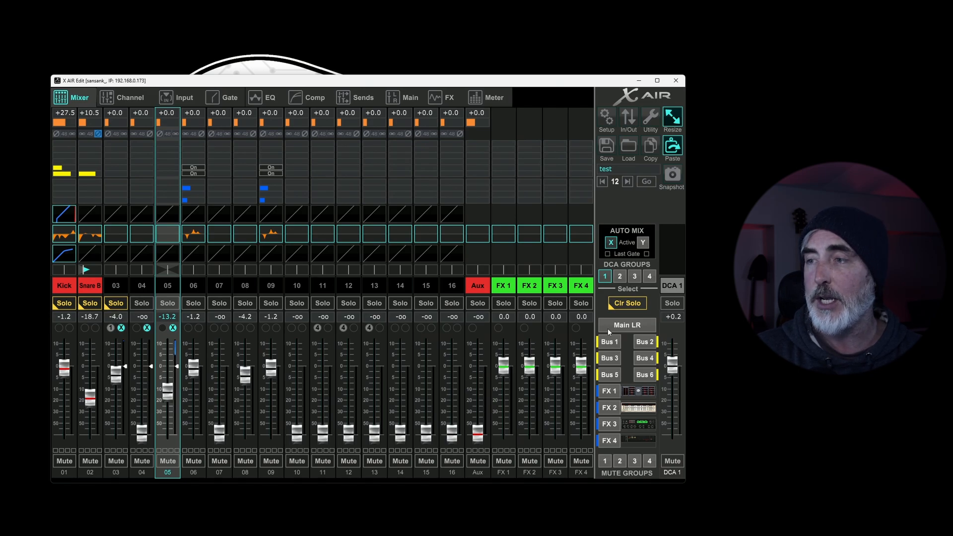
click(639, 309)
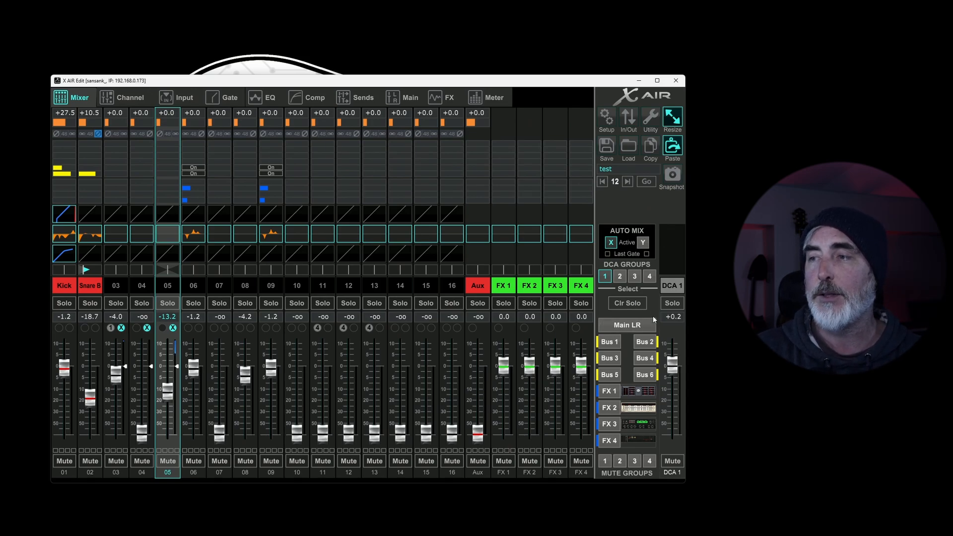
Step: In the Main LR mix, set the master fader to about +0.5 dB and channels 03, 08 and 09 to about +3.0, -1.1 and +6.6 dB
click(622, 324)
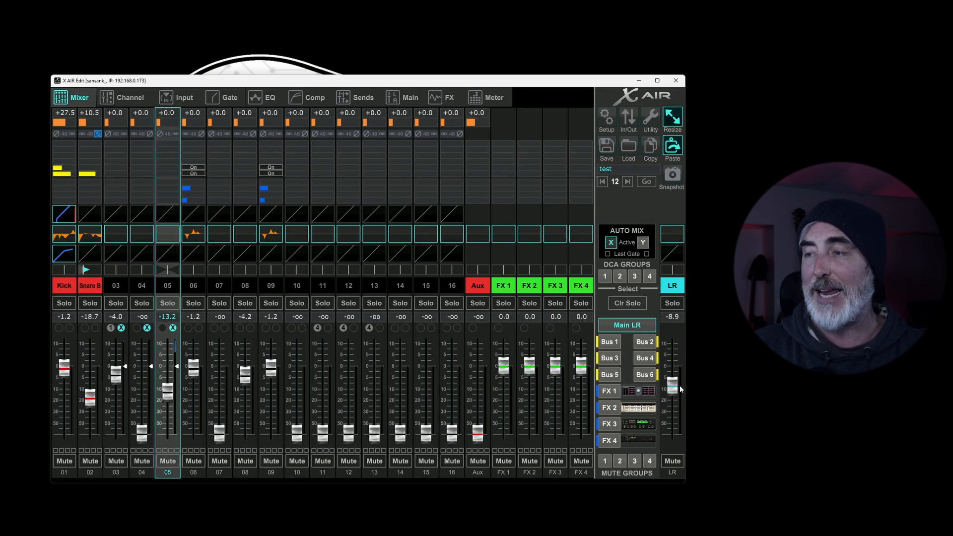
drag(673, 366, 675, 358)
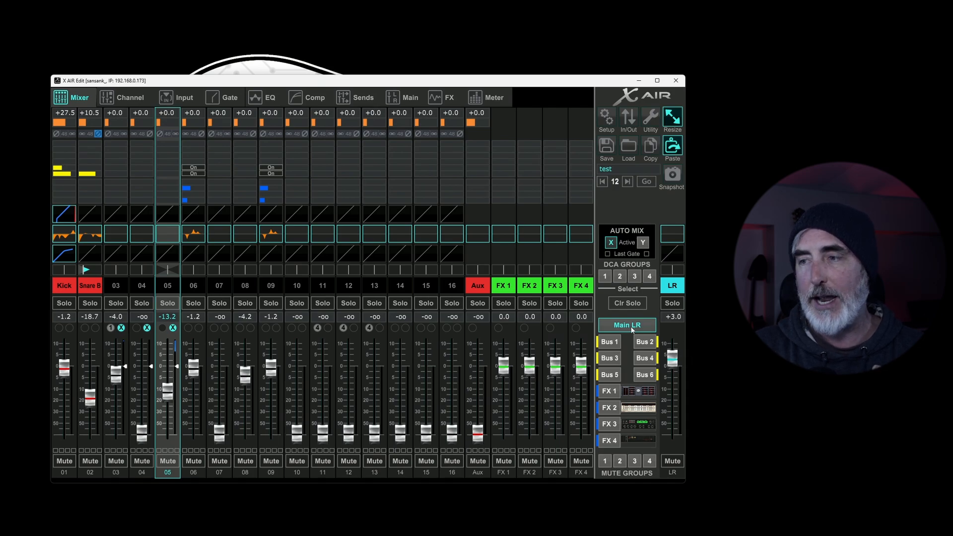
mouse_move(672, 355)
mouse_down()
mouse_move(683, 405)
mouse_move(679, 364)
mouse_up()
mouse_move(116, 373)
mouse_down()
mouse_move(116, 414)
mouse_move(116, 356)
mouse_up()
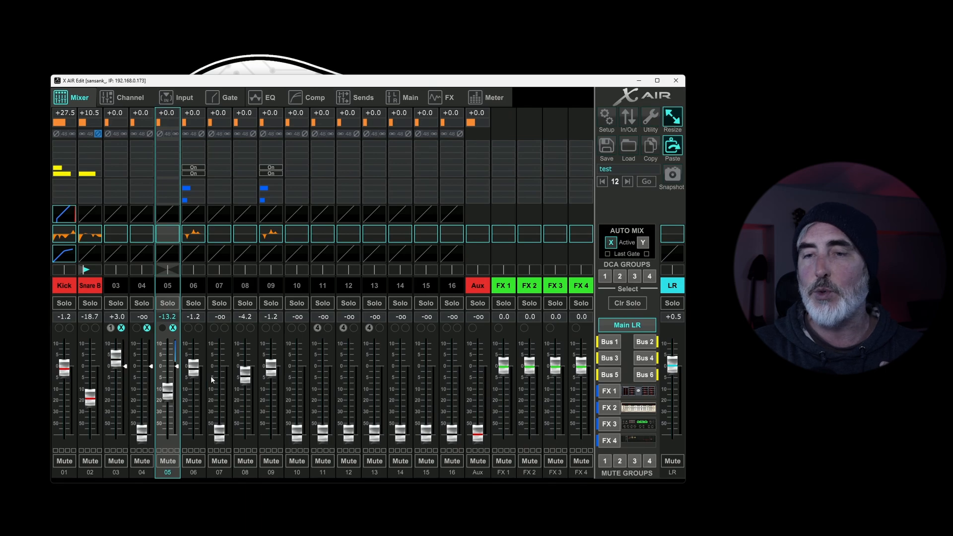
drag(246, 377, 288, 346)
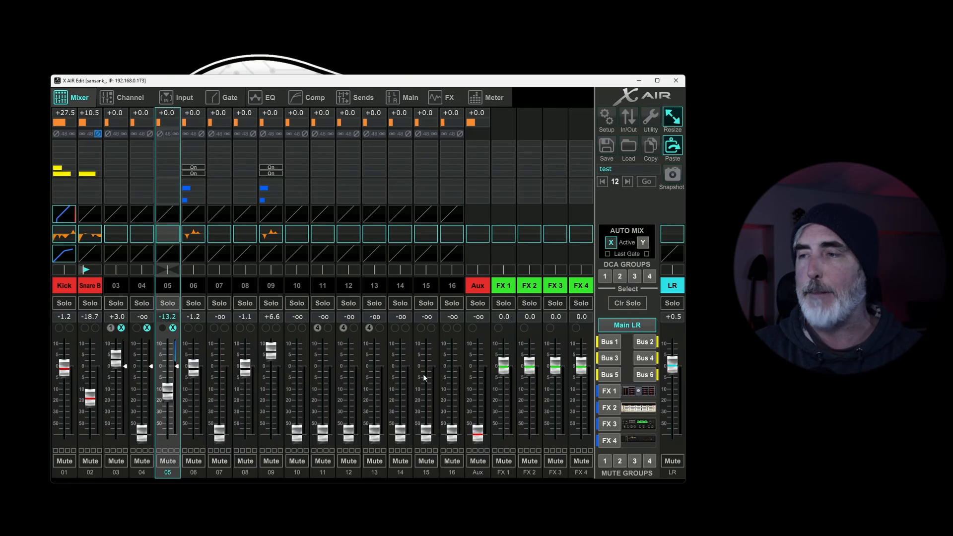
Step: Look through the channel send levels of Bus 1 through Bus 6 on the faders
click(610, 343)
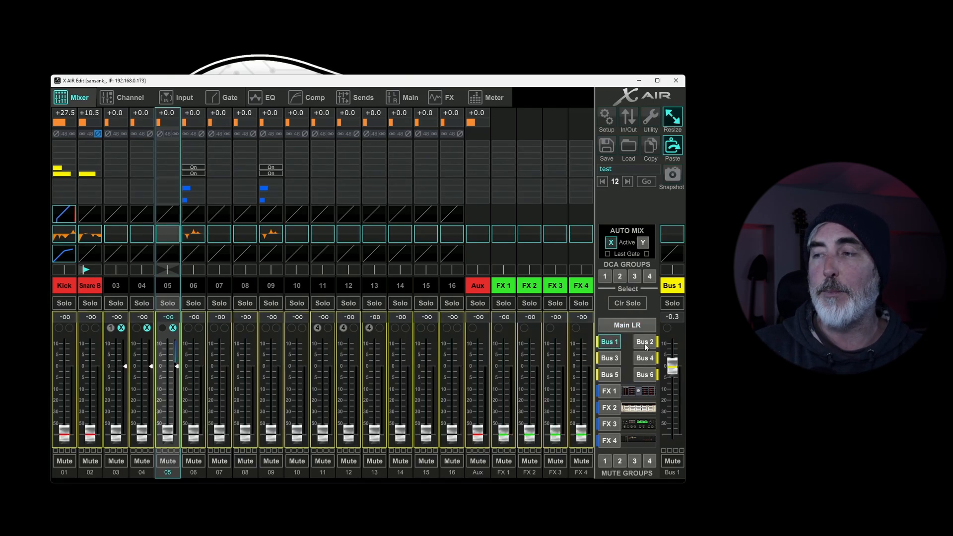
click(646, 342)
click(612, 358)
click(644, 357)
click(610, 375)
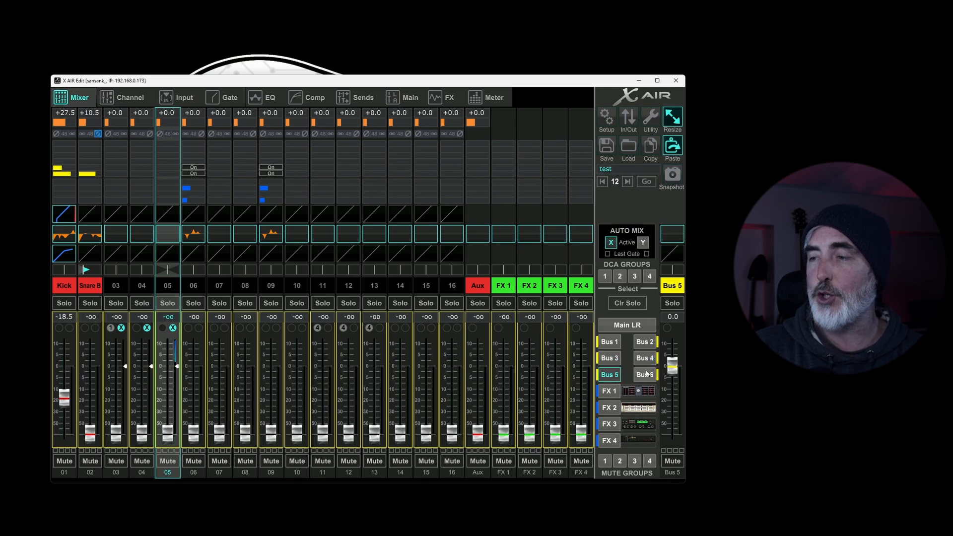
click(645, 375)
Step: Raise the Bus 1 sends of channels 07, 06 and 04 to about -9.3, -5.8 and -9.5 dB
click(609, 342)
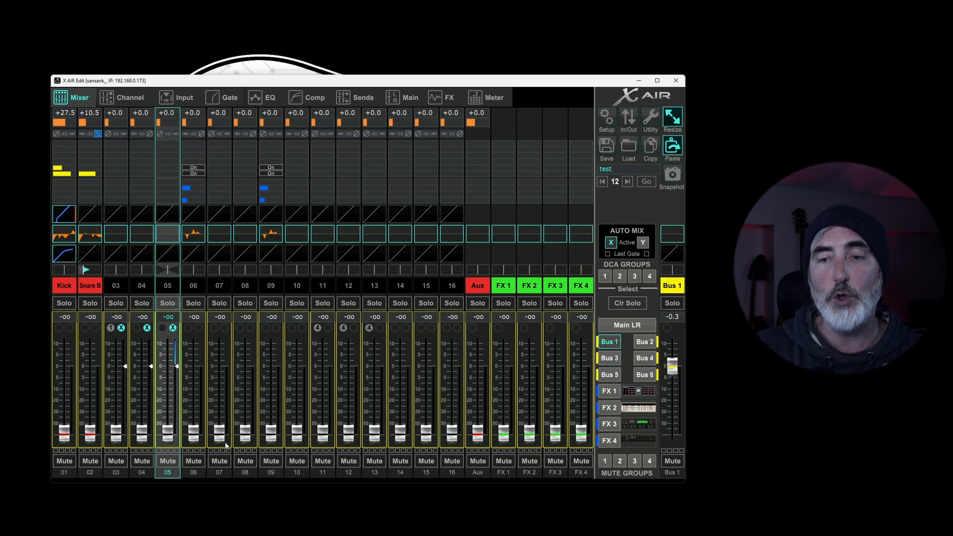
drag(224, 442, 225, 395)
drag(194, 434, 194, 379)
mouse_move(143, 428)
mouse_down()
mouse_move(144, 412)
mouse_move(142, 431)
mouse_up()
Step: Raise the Bus 2 sends of channels 10, 09 and 08 to about -9.5, -7.5 and -6.8 dB, and return to Bus 1
click(645, 341)
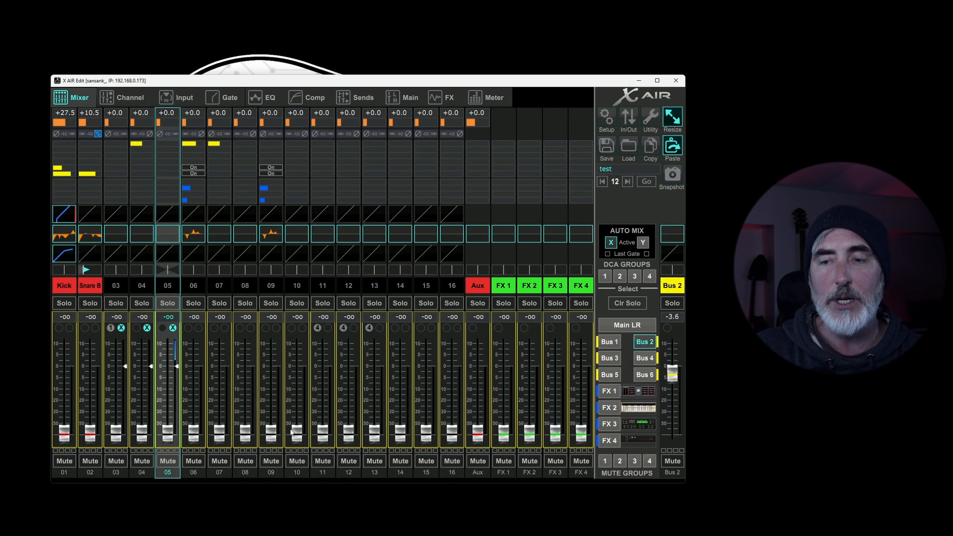
drag(293, 431, 271, 381)
drag(245, 432, 248, 384)
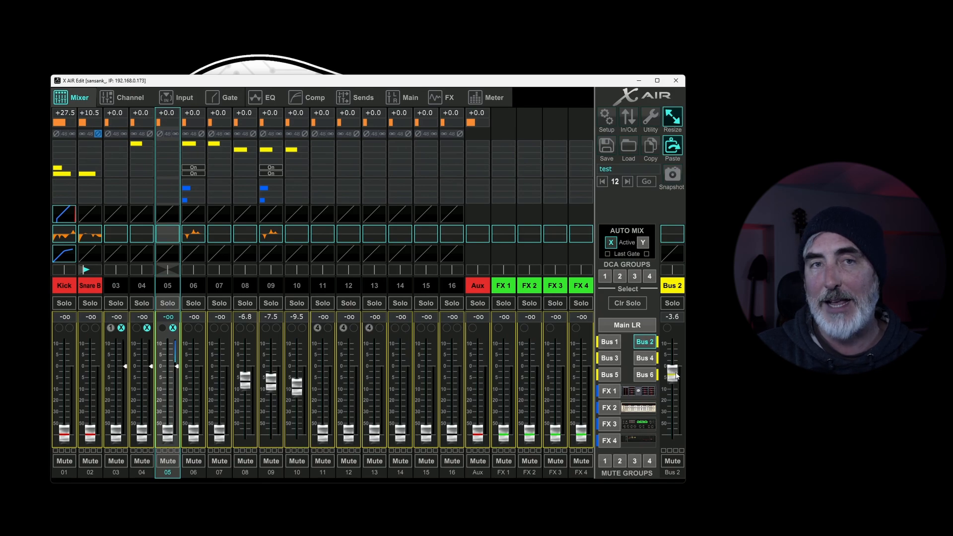
click(605, 342)
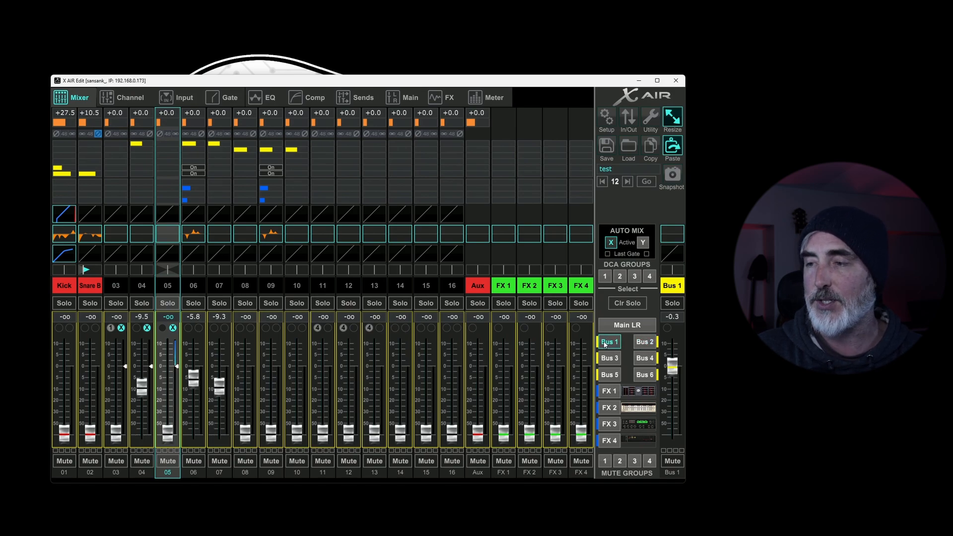
Step: Raise the FX 1 sends of channels 12, 11, 10 and 09 to about -0.5, -8.0, -15.5 and -12.5 dB
click(610, 391)
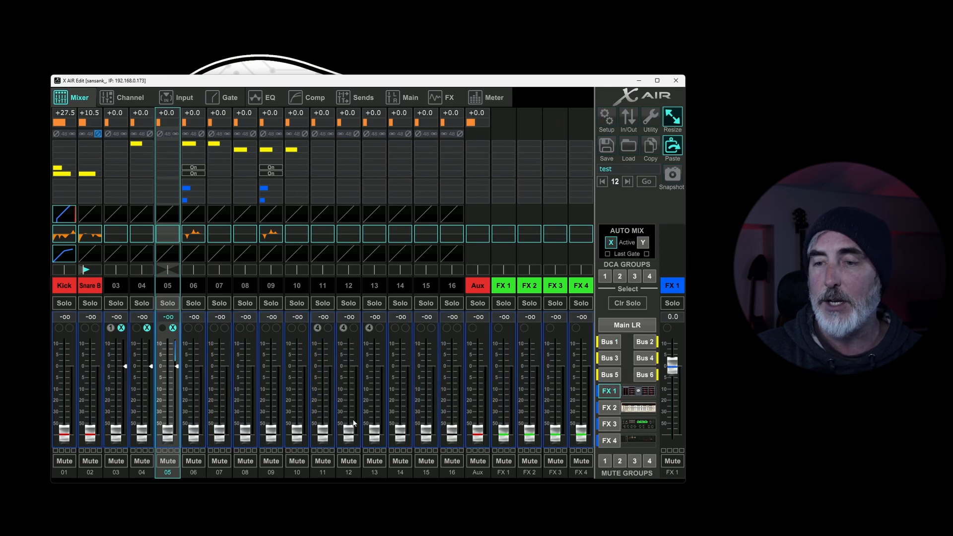
drag(354, 433, 367, 368)
drag(323, 435, 297, 395)
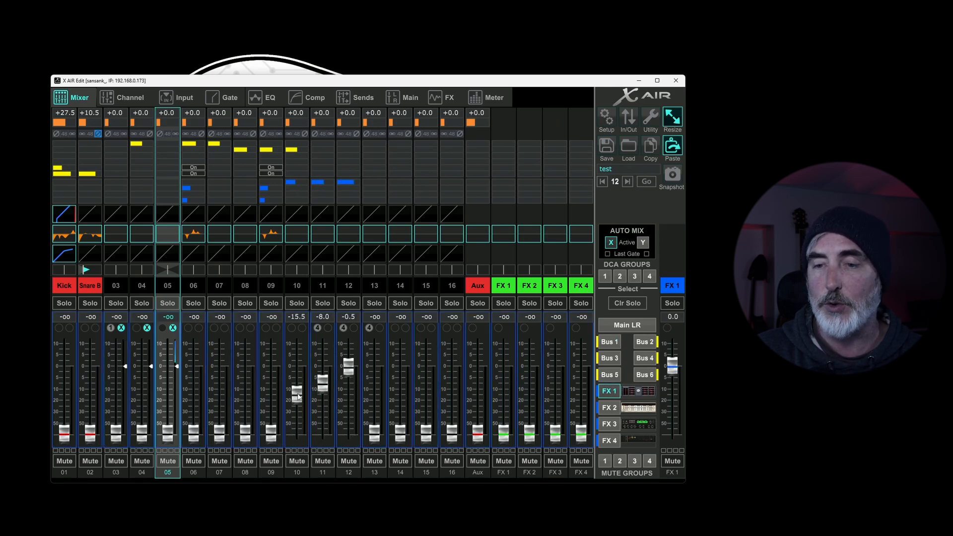
drag(271, 434, 271, 390)
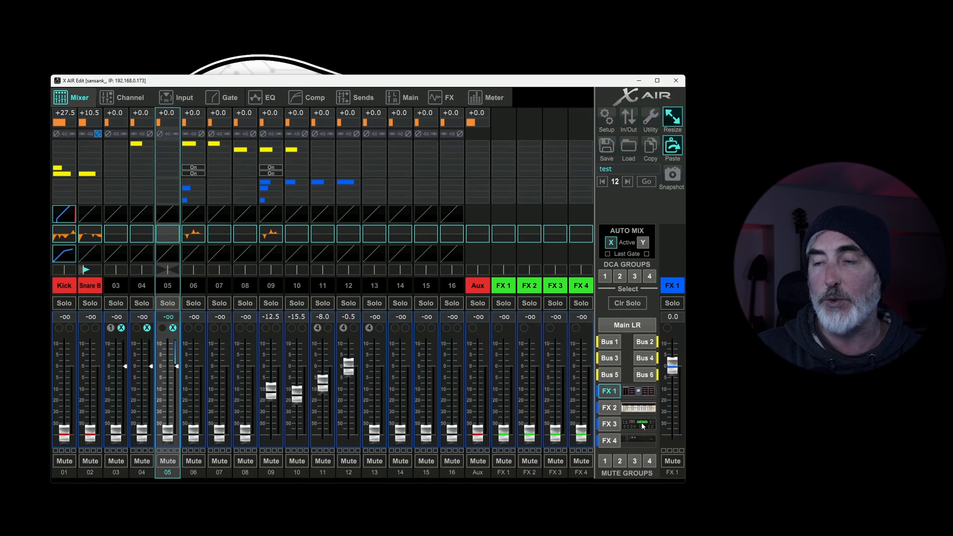
Step: Examine the FX 1 Vintage Room editor and its preset save and load dialogs, cancelling both, and close the editor
click(638, 391)
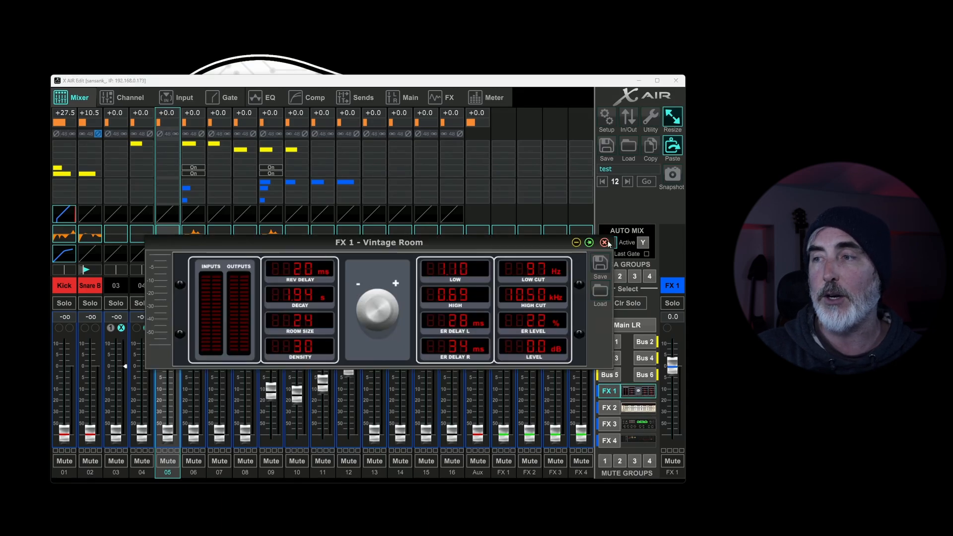
click(600, 262)
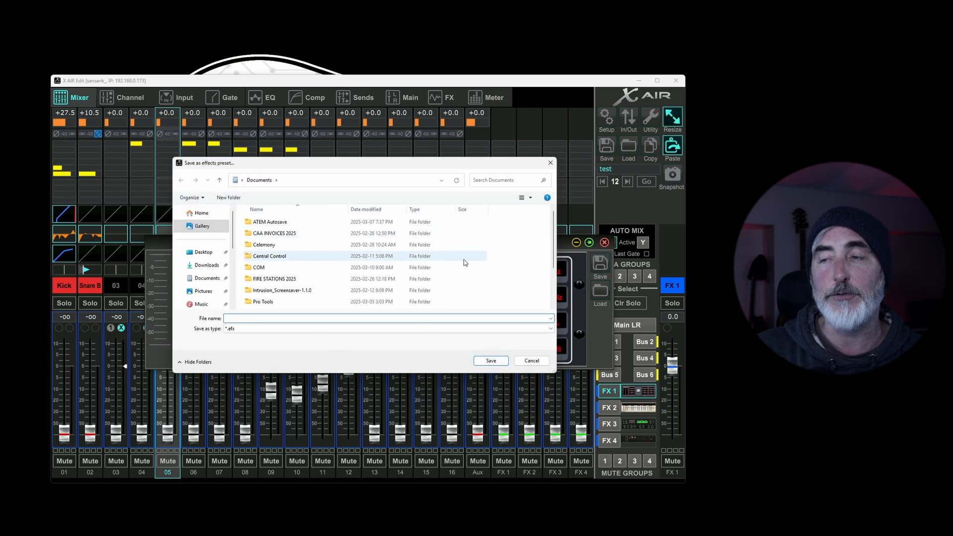
click(546, 359)
click(601, 291)
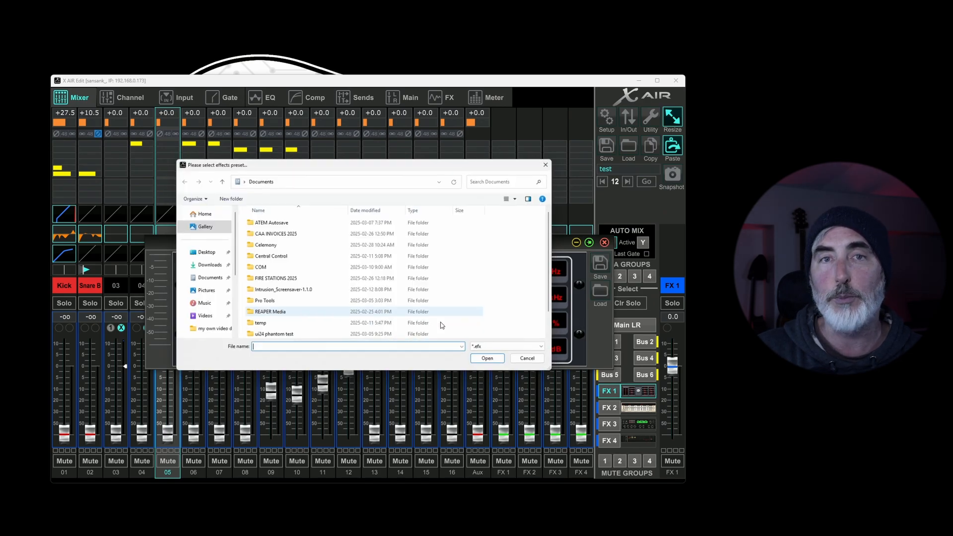
click(532, 361)
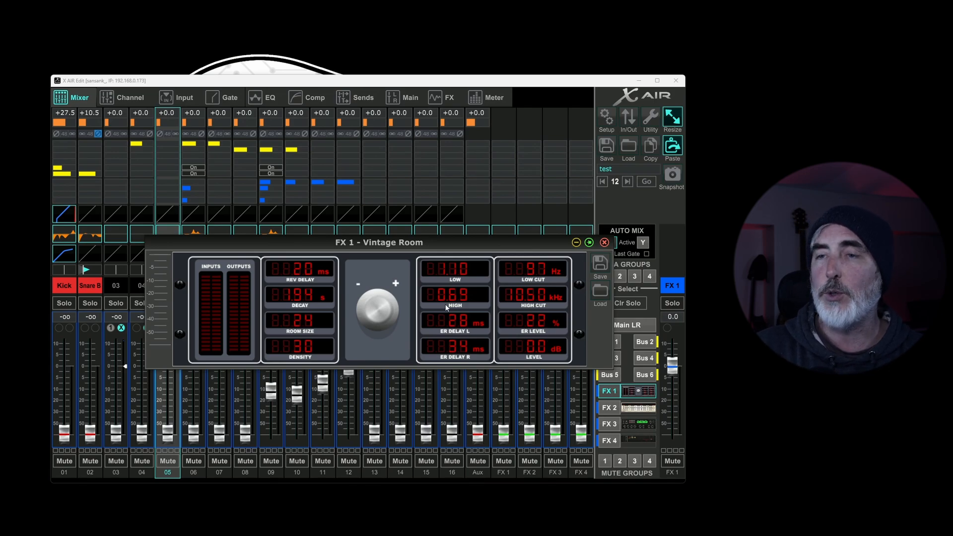
click(604, 242)
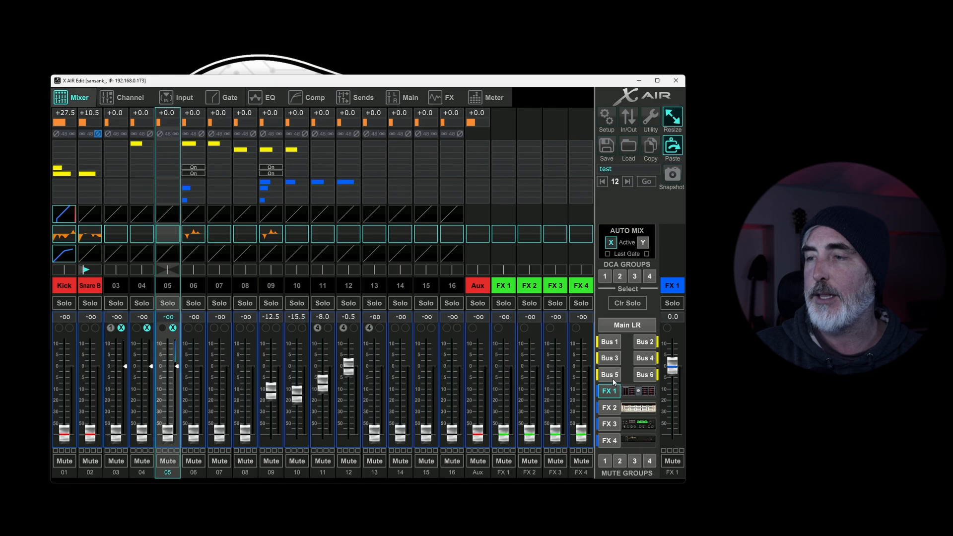
Step: View the page with all four effects and return to the mixer overview showing the Main LR mix
click(447, 95)
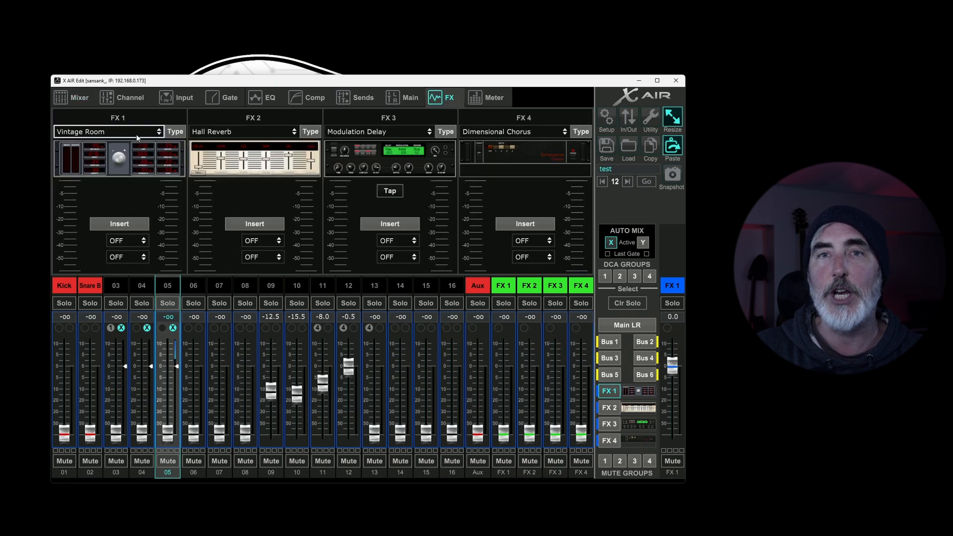
click(76, 97)
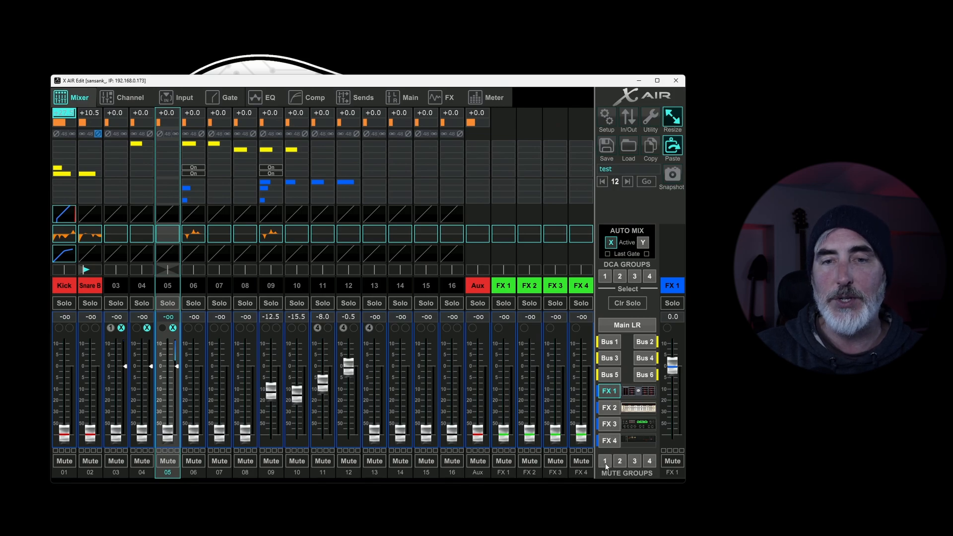
click(638, 328)
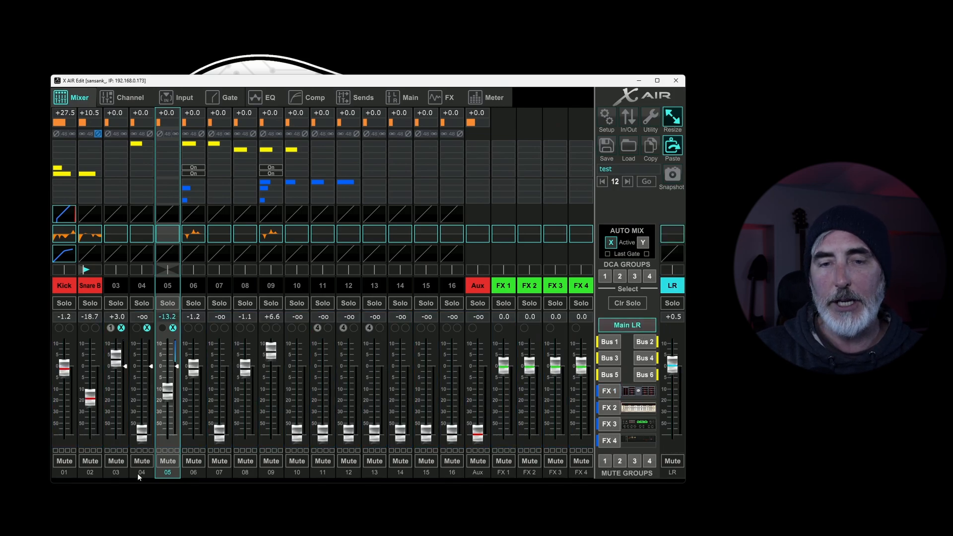
Step: Assign the Kick and Snare B channels to mute group 1 and switch the group's mute on and off
click(56, 451)
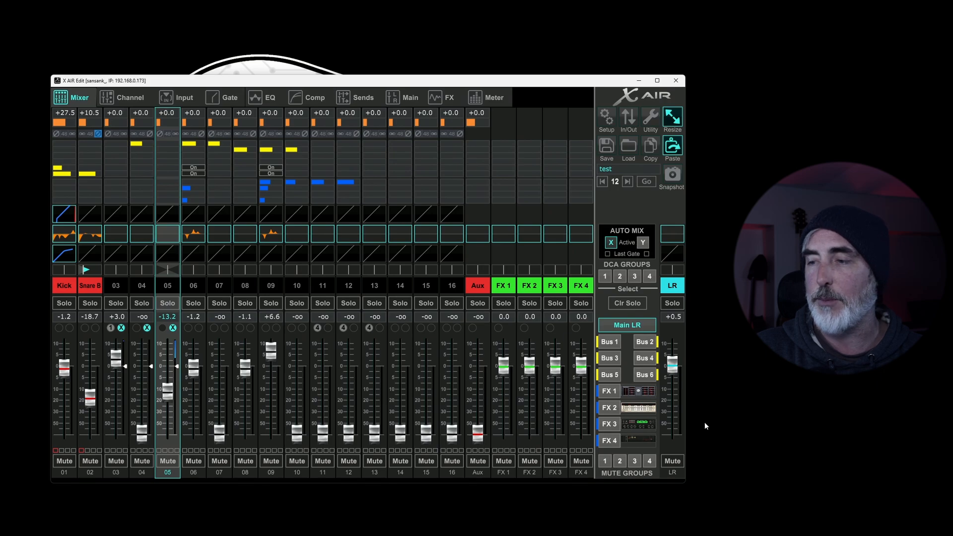
click(604, 460)
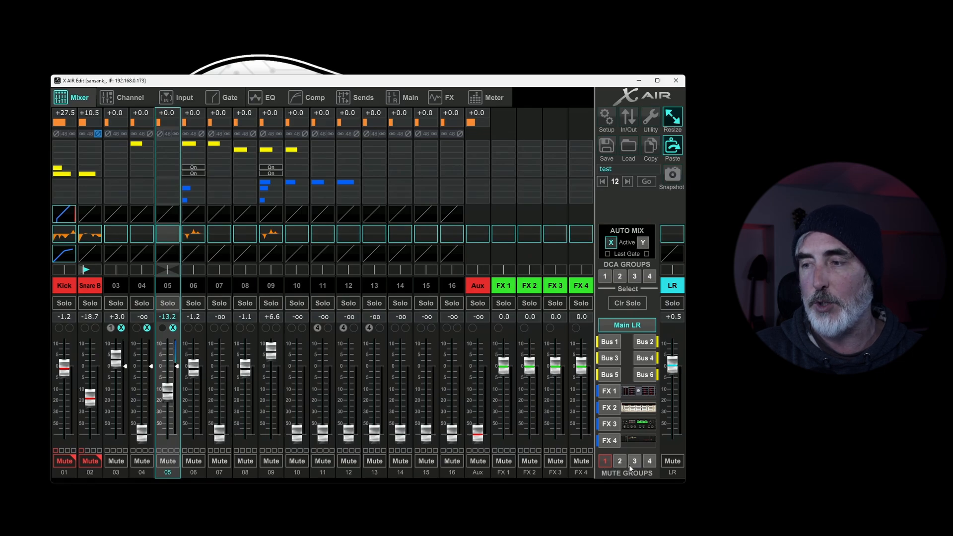
click(604, 461)
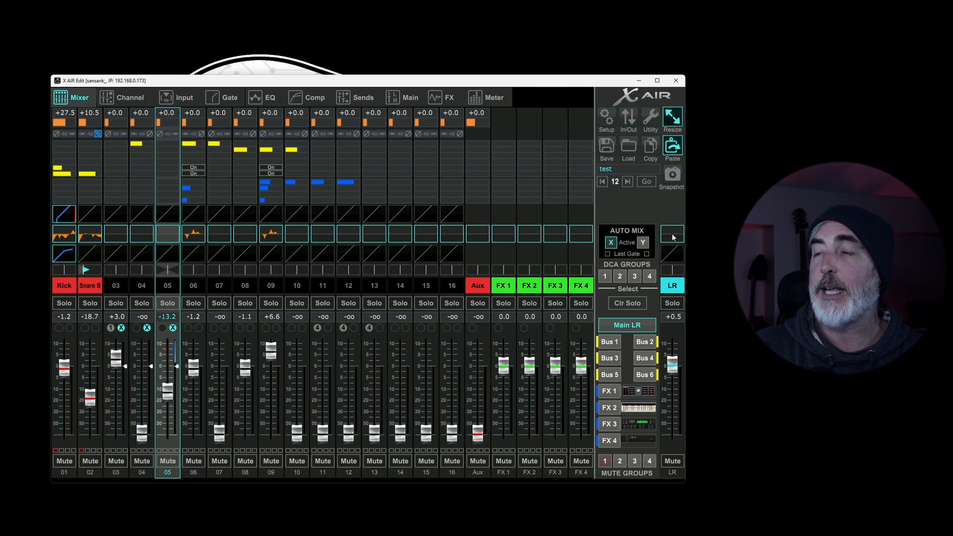
Step: Examine the colour choices and preset names available for the LR strip and close them without changing anything
click(671, 287)
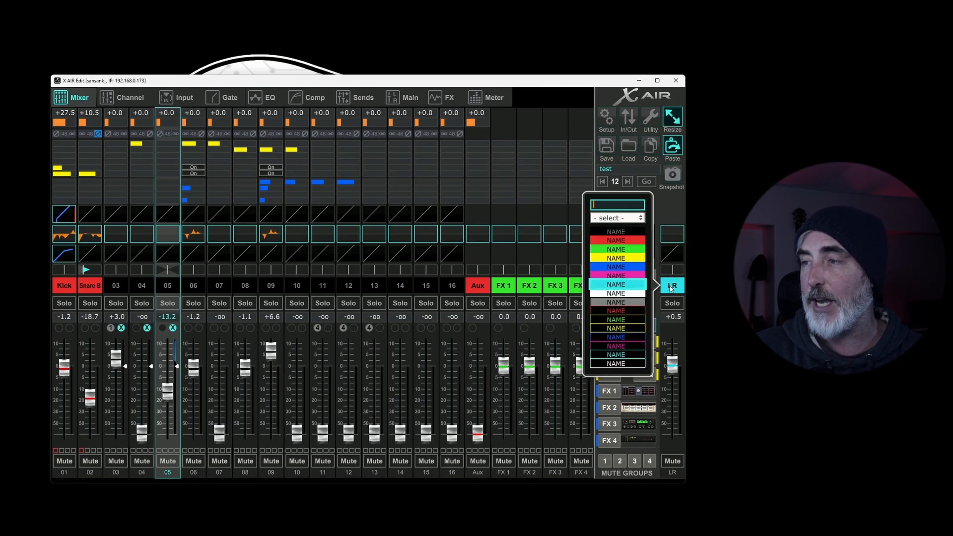
click(631, 216)
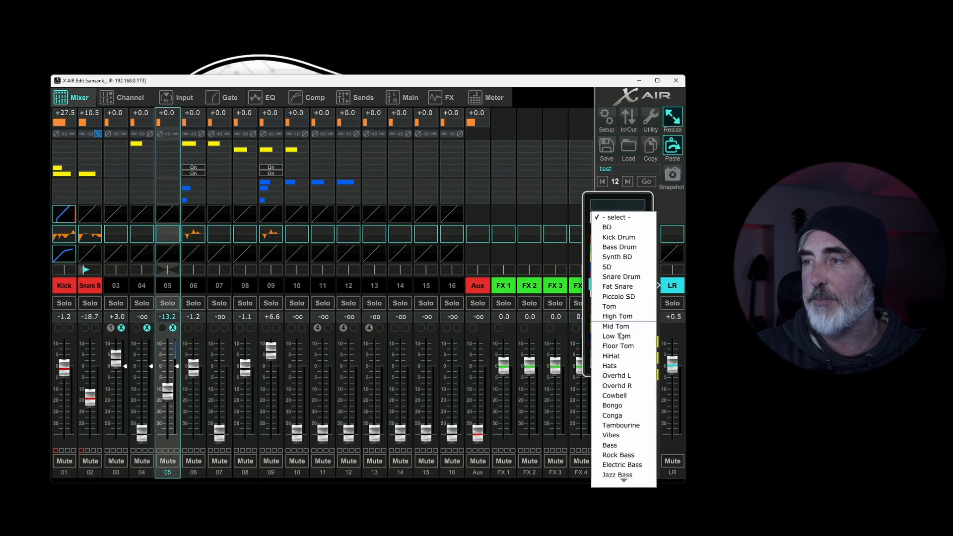
click(674, 213)
click(674, 213)
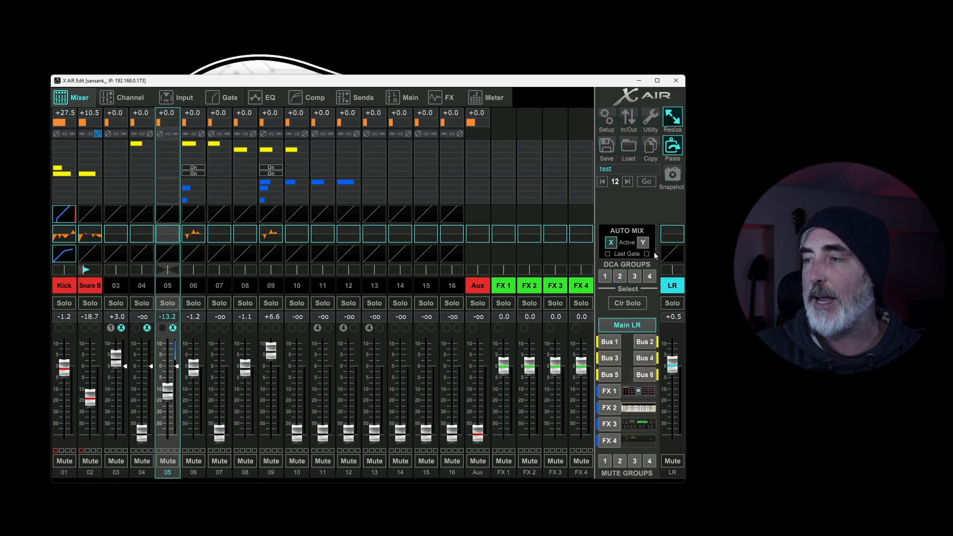
Step: Switch the solo of the main LR strip on and off, and move its fader to about -0.2 dB
click(672, 304)
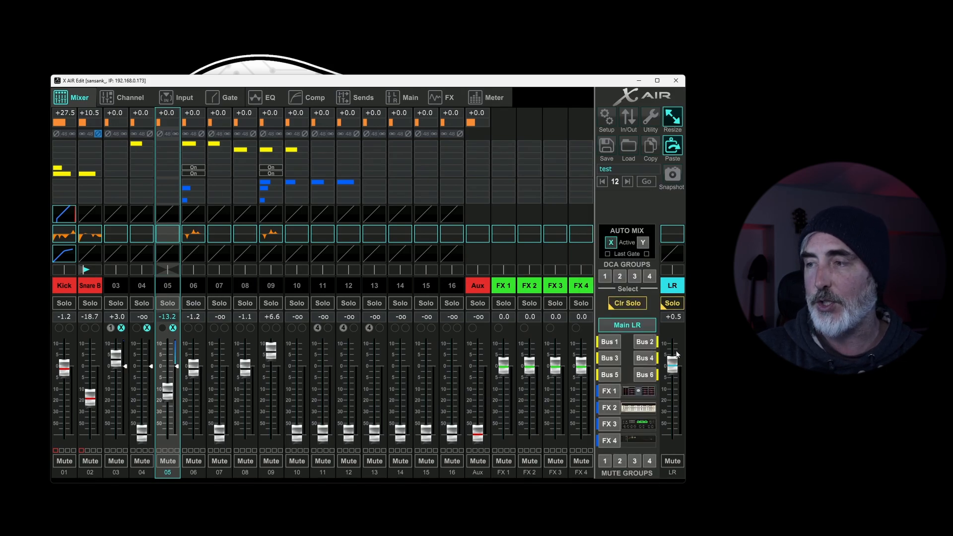
click(672, 304)
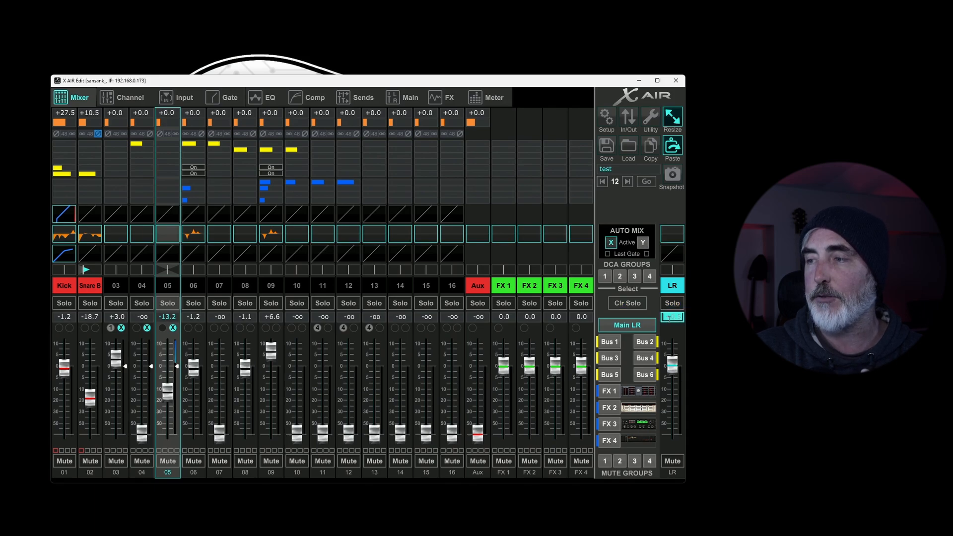
mouse_move(672, 368)
mouse_down()
mouse_move(674, 387)
mouse_move(680, 368)
mouse_up()
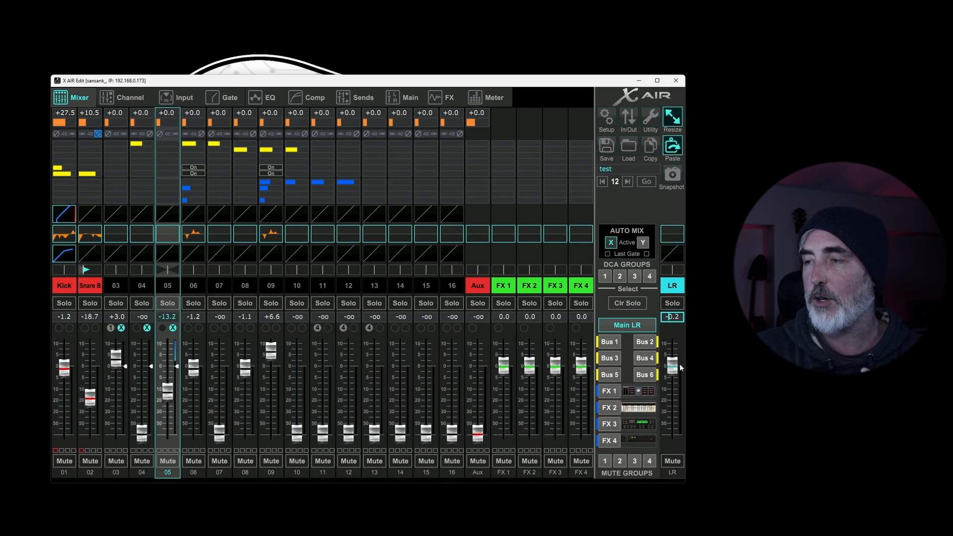
Step: Enter 20 as the numeric level of the main LR strip
click(663, 318)
click(663, 321)
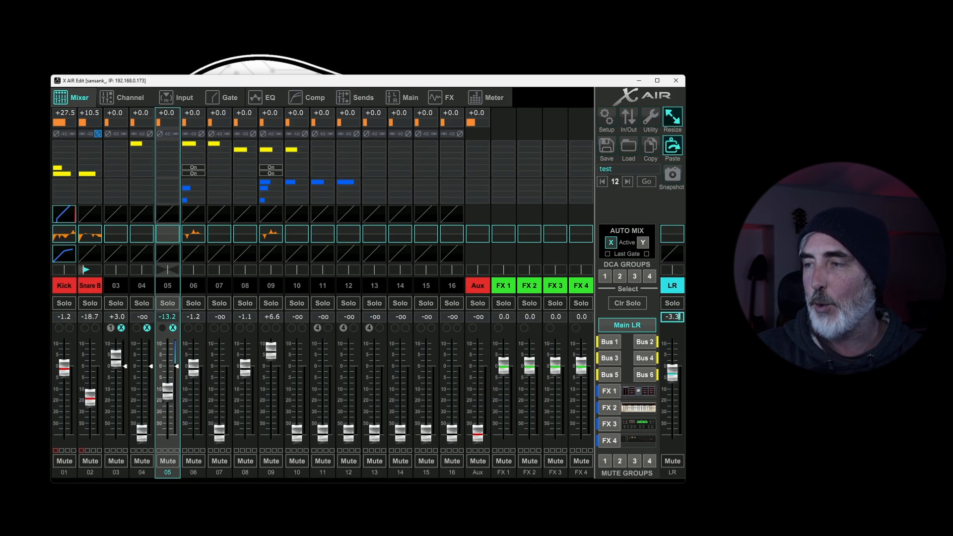
text(10)
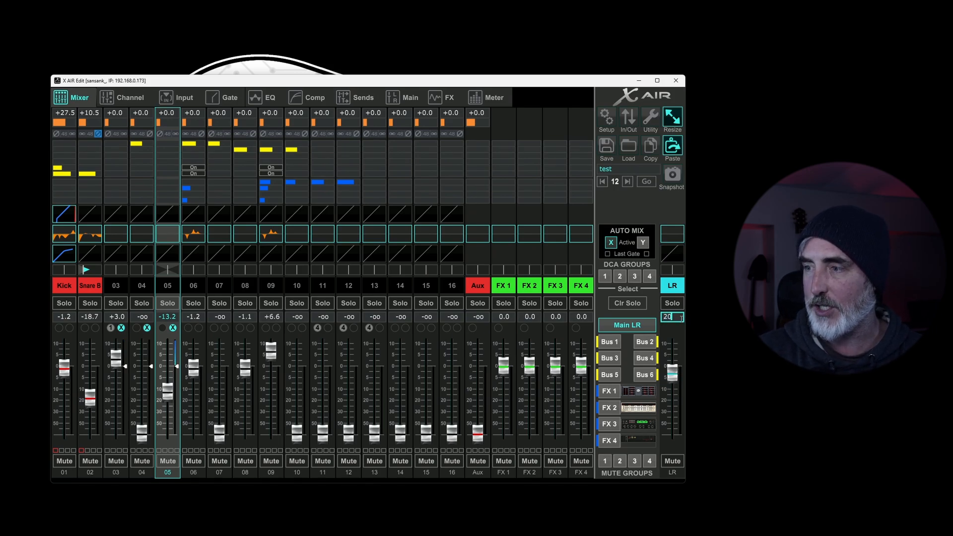
key(Return)
Step: Bring the main LR fader to about +3.9 dB and mute the LR output
drag(670, 350, 670, 364)
click(671, 462)
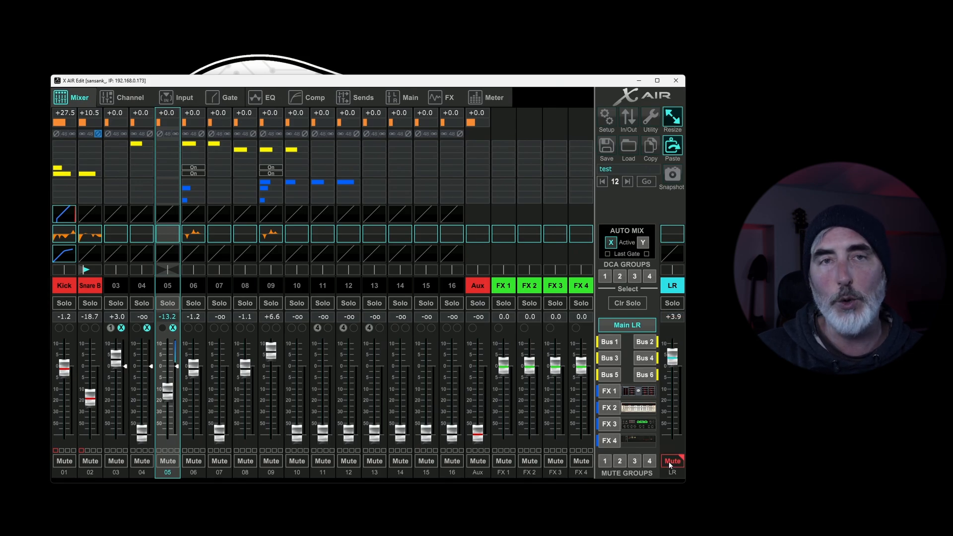